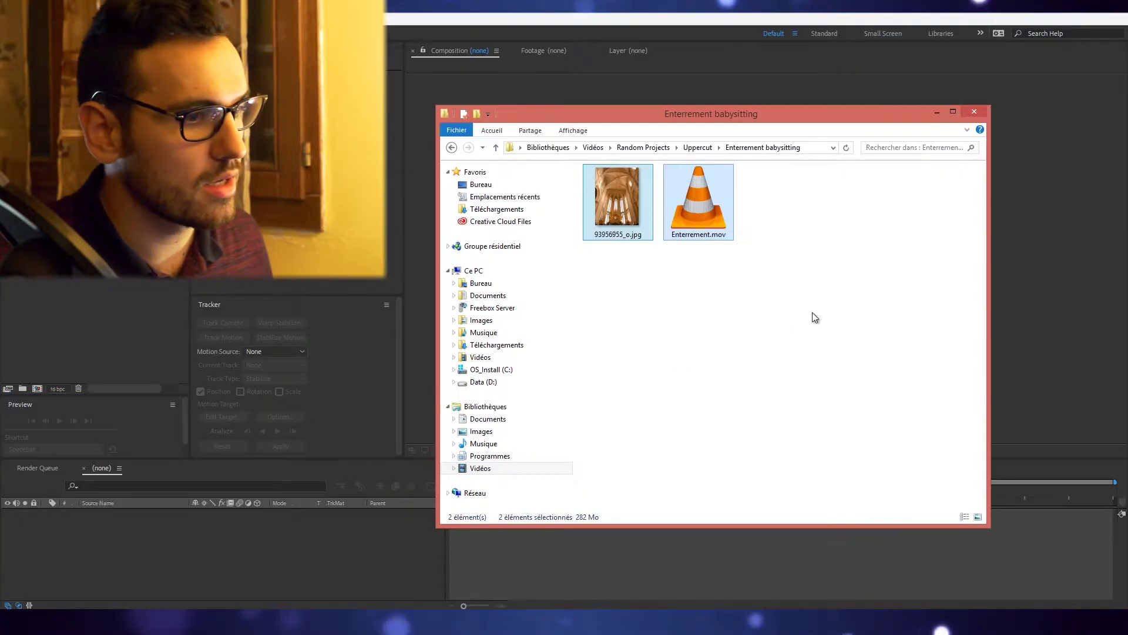
# Bring 93956955_o.jpg and Enterrement.mov from Explorer into the Project panel, then close Explorer
pyautogui.moveTo(743, 343); pyautogui.dragTo(627, 205)
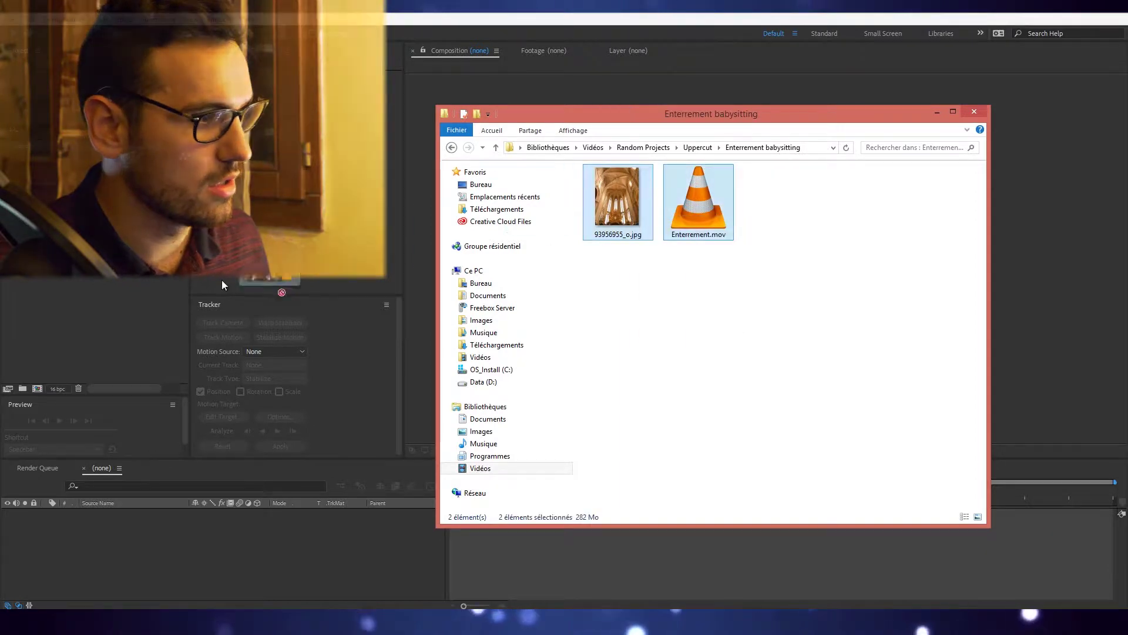
pyautogui.click(974, 111)
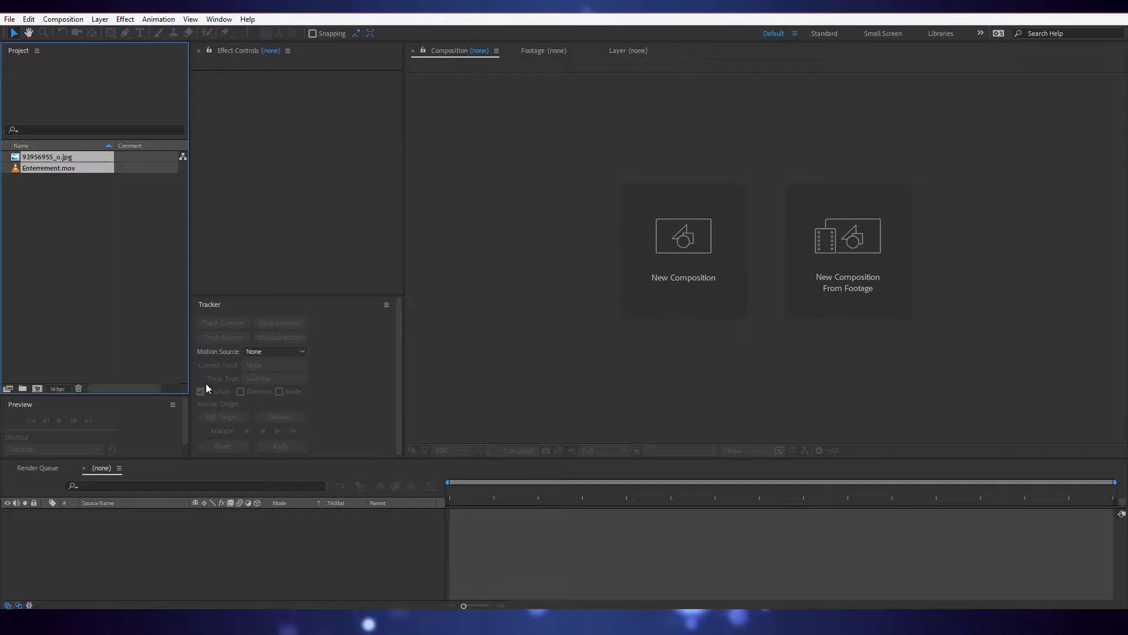
# Preview the Enterrement.mov clip's later frames, then view the church photo at 25% and 50% zoom
pyautogui.doubleClick(47, 168)
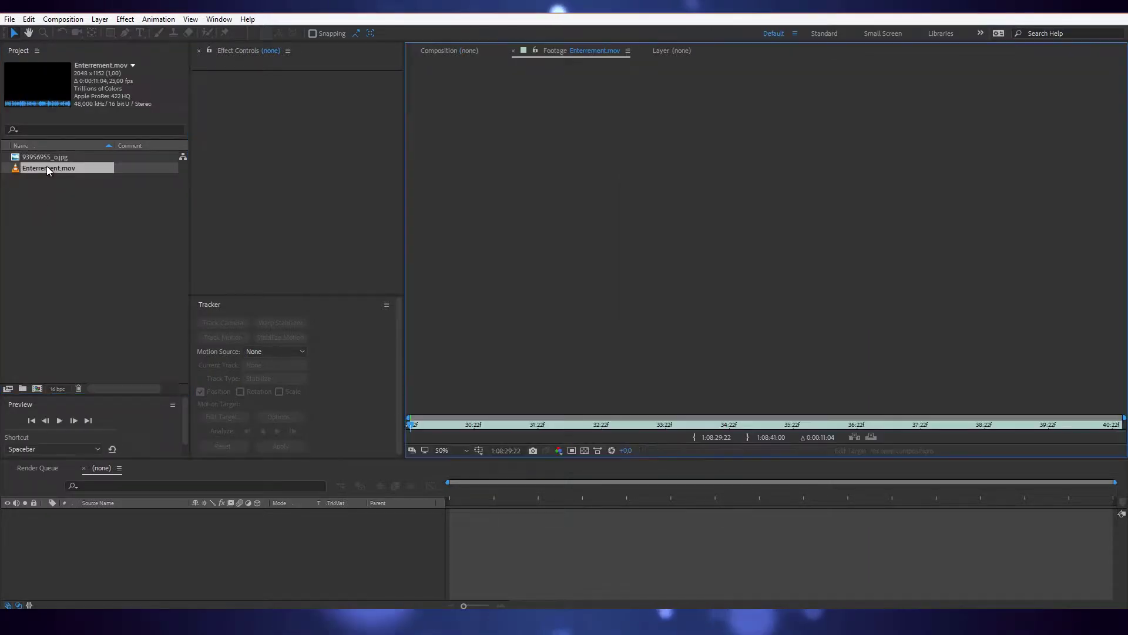
pyautogui.moveTo(413, 423); pyautogui.dragTo(397, 387)
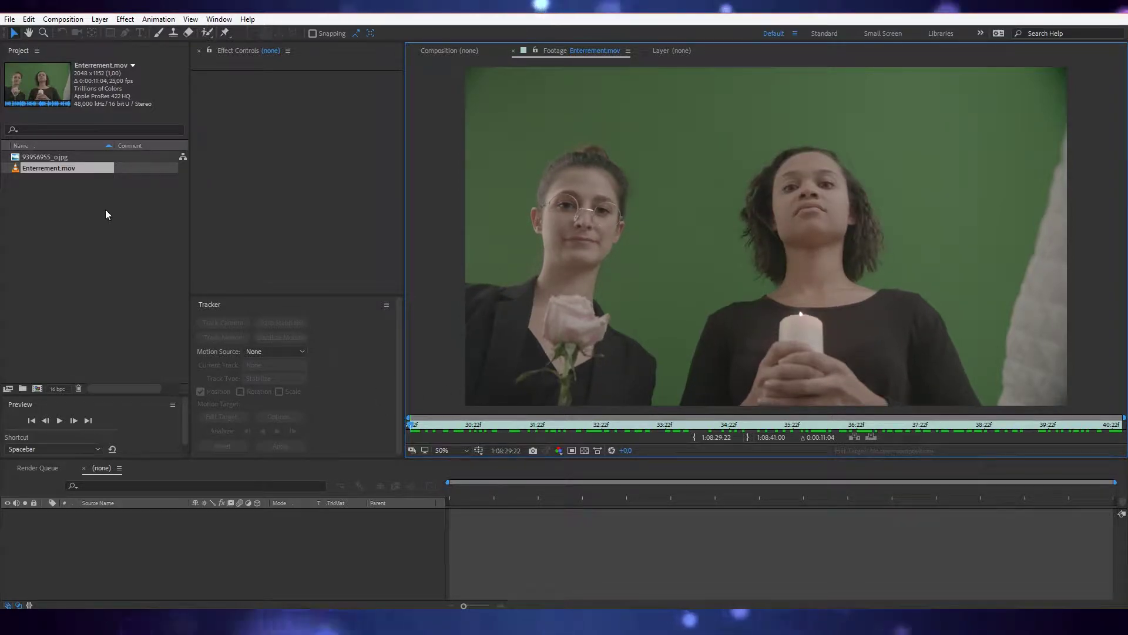
pyautogui.doubleClick(35, 156)
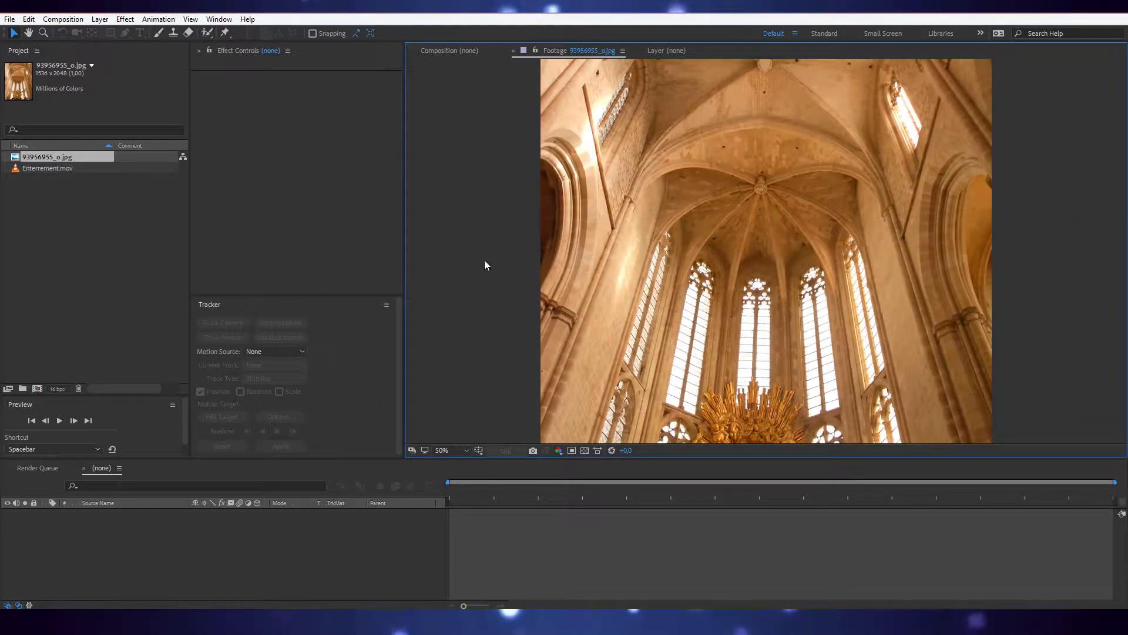
pyautogui.press(',')
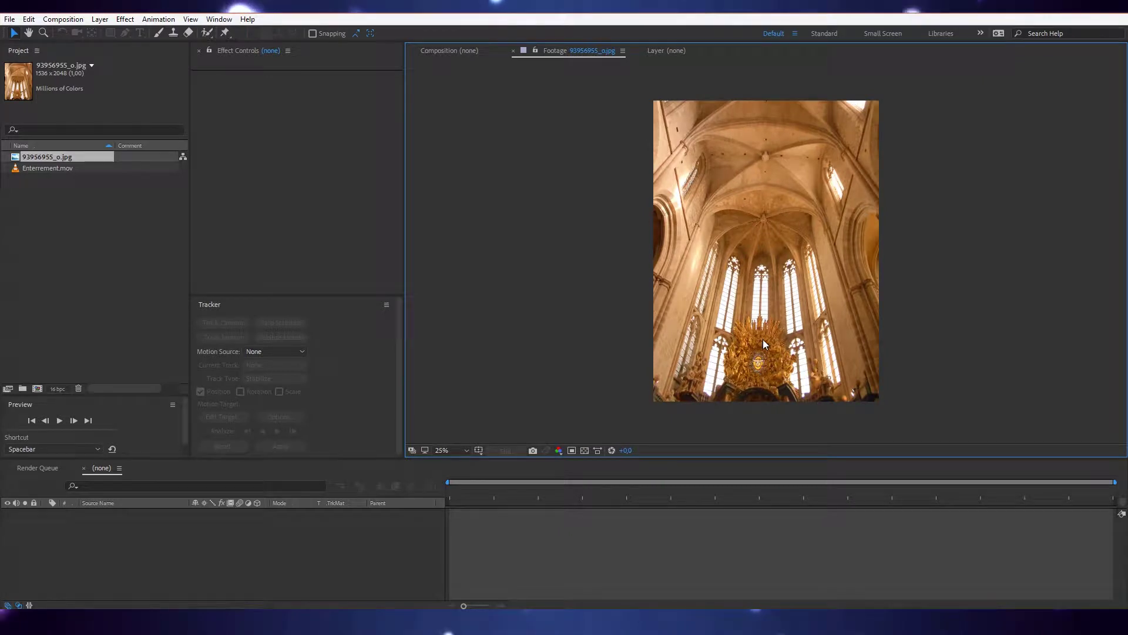
pyautogui.press('.')
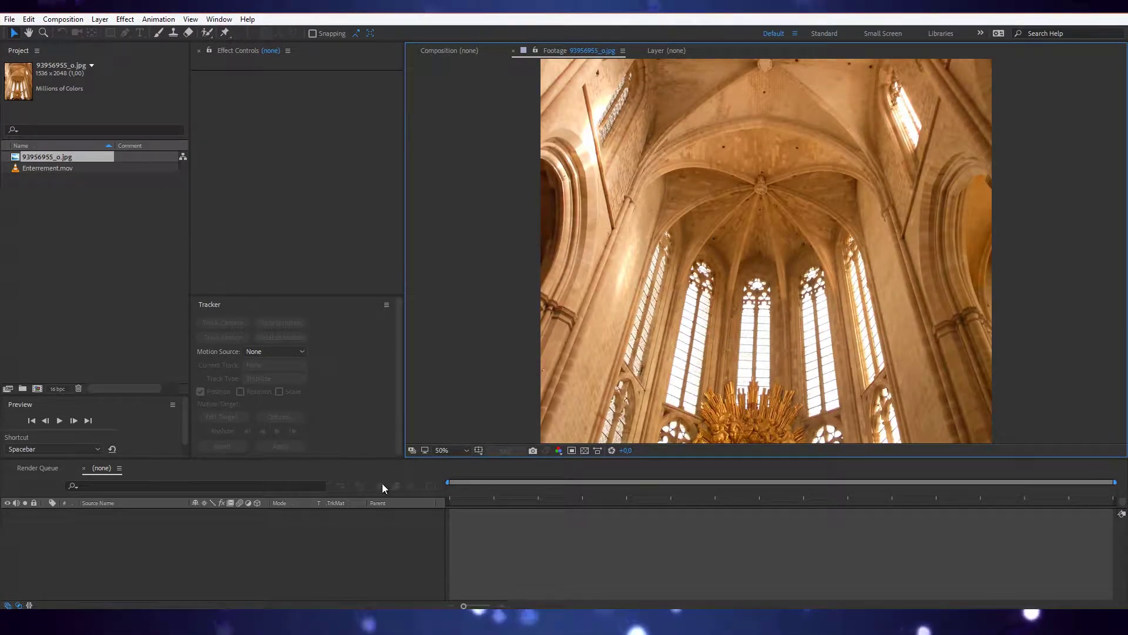
pyautogui.press(',')
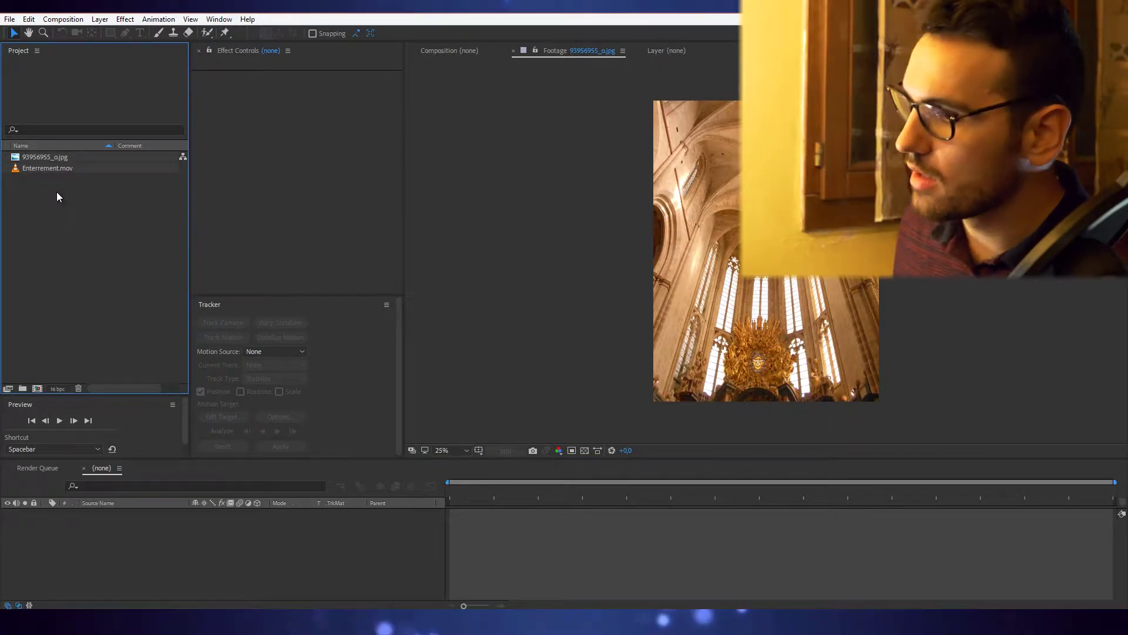
# Save the project as 'Project that needs to be saved for Uppertcut' and make an Enterrement comp from the clip
pyautogui.hotkey('ctrl', 's')
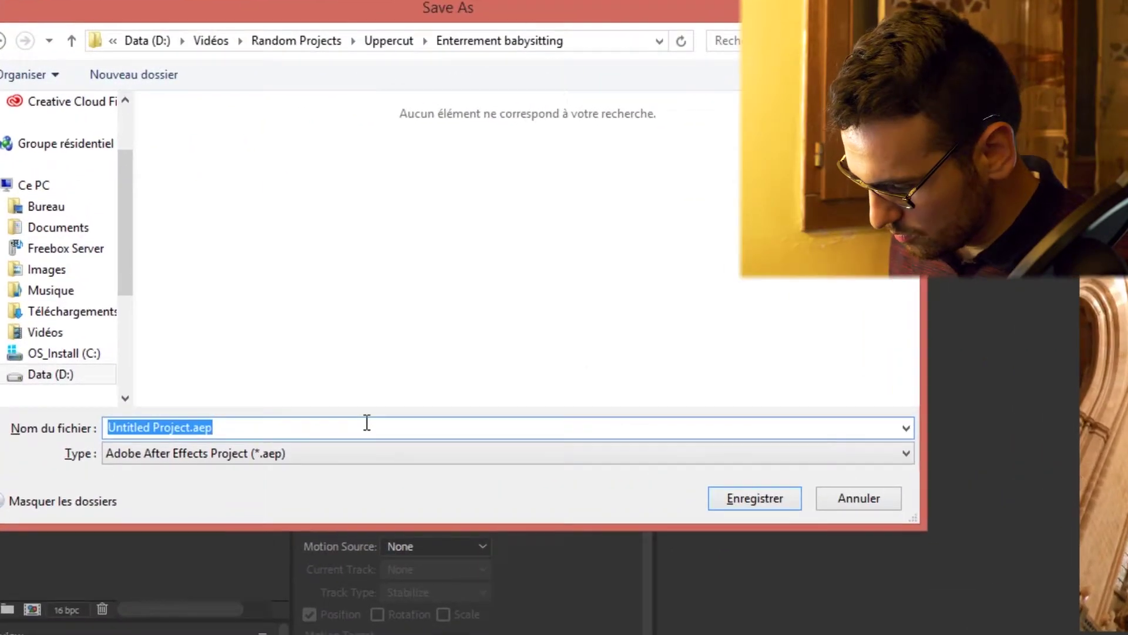
pyautogui.write('P')
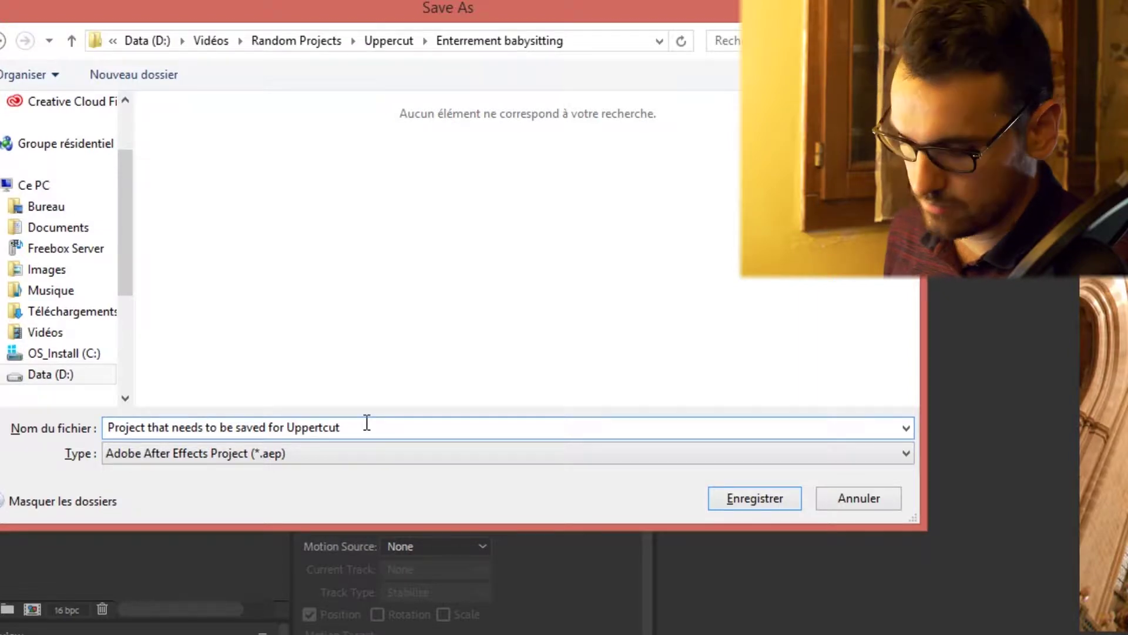
pyautogui.press('Return')
pyautogui.moveTo(47, 167); pyautogui.dragTo(148, 526)
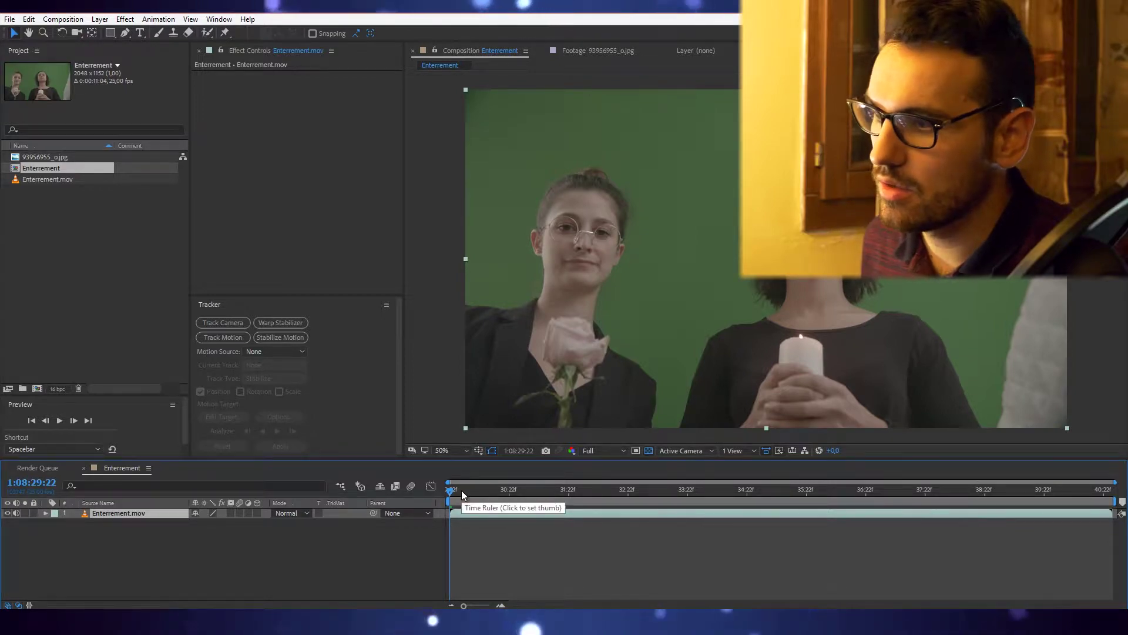
# Scrub through the Enterrement comp, return to the start, and duplicate the Enterrement.mov layer
pyautogui.click(462, 490)
pyautogui.moveTo(461, 490); pyautogui.dragTo(1092, 516)
pyautogui.press('Home')
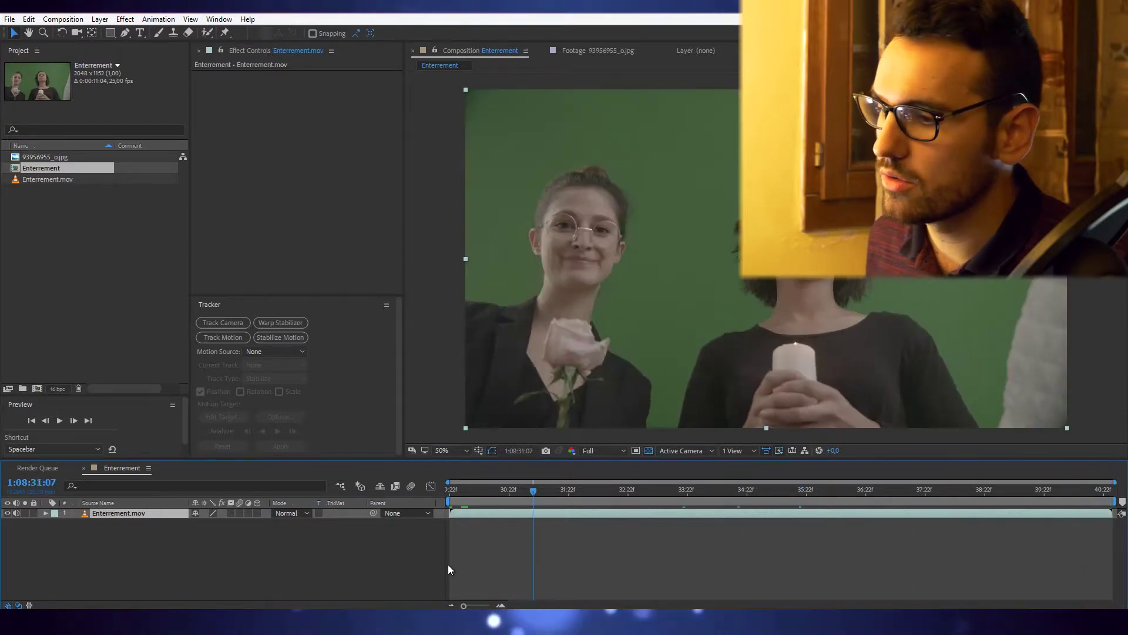
pyautogui.click(366, 573)
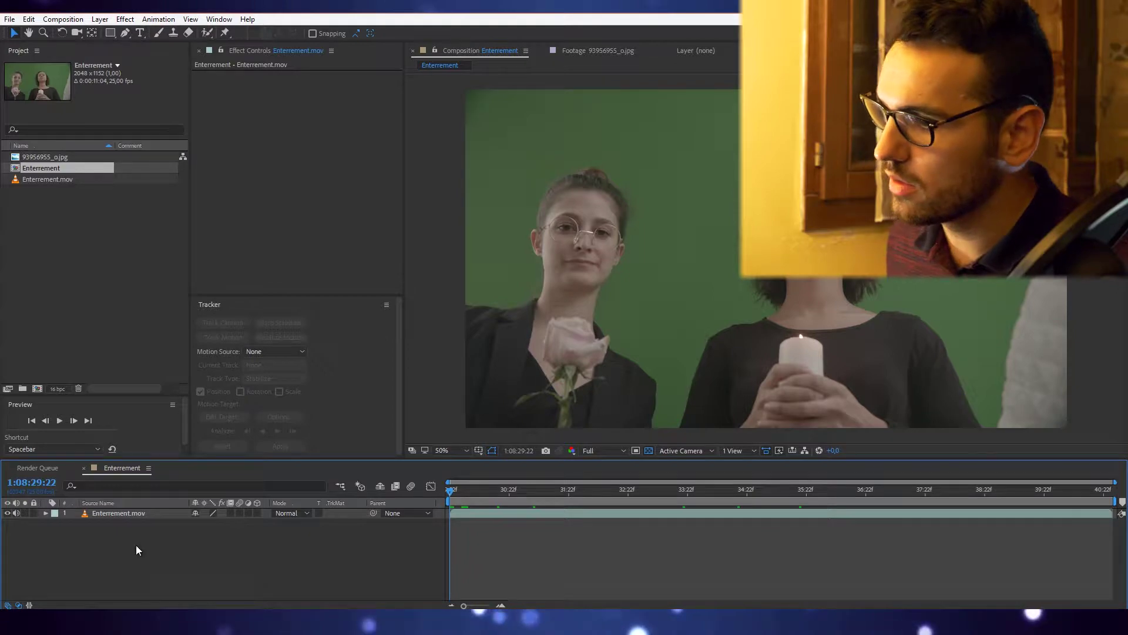
pyautogui.click(113, 513)
pyautogui.hotkey('ctrl', 'd')
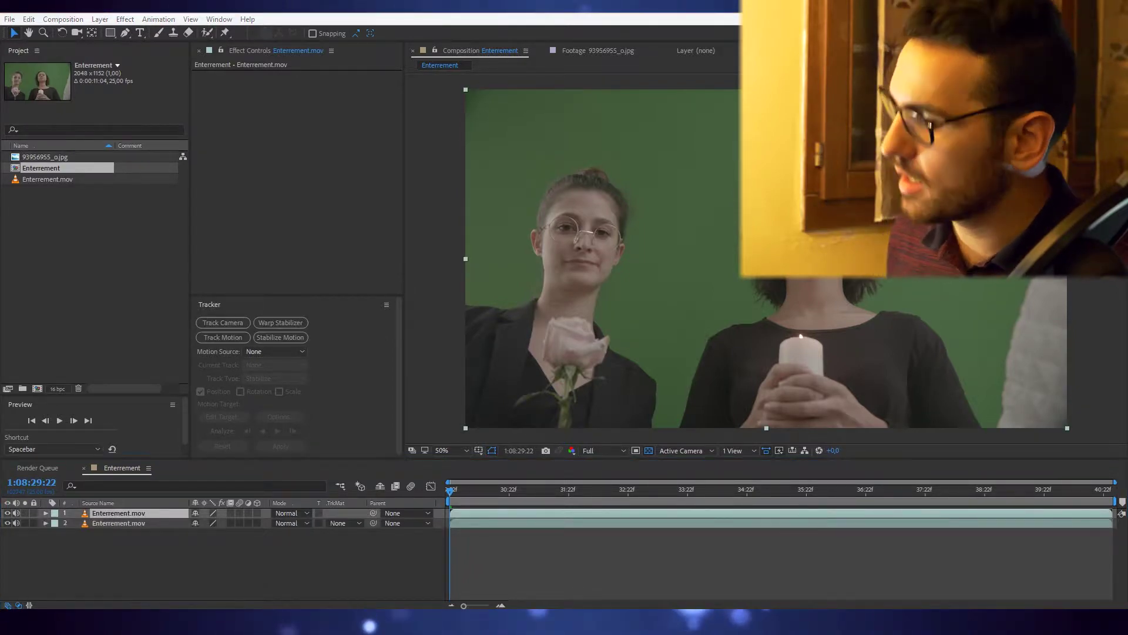
# Apply the Hue/Saturation effect to the top Enterrement.mov layer, found by searching 'satu'
pyautogui.hotkey('ctrl', '5')
pyautogui.click(97, 288)
pyautogui.write('satu')
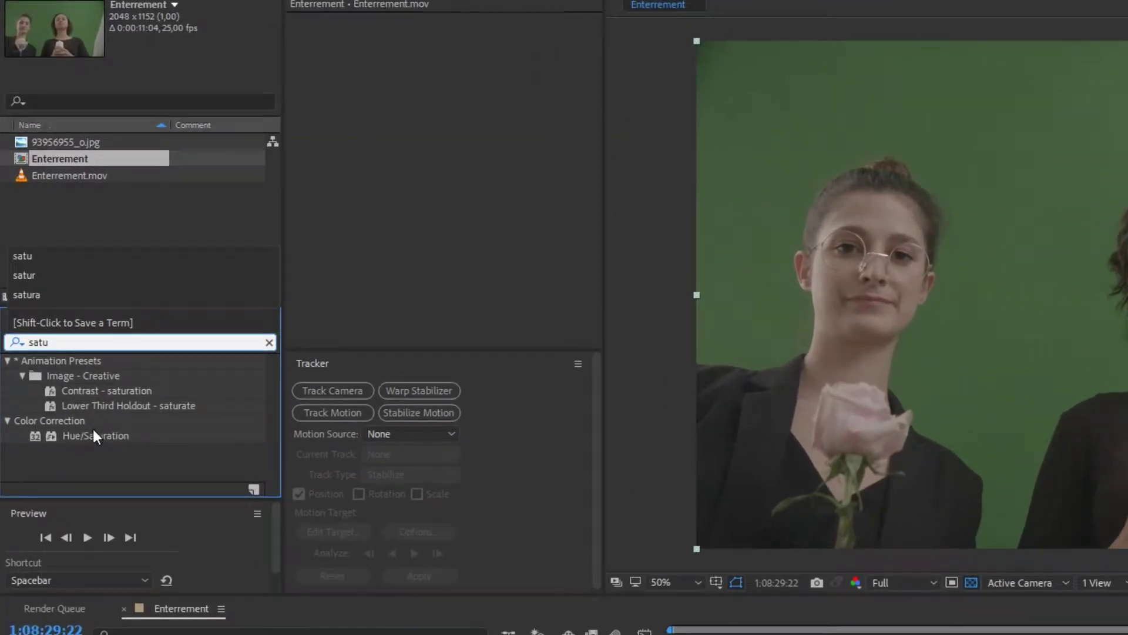
pyautogui.moveTo(93, 429); pyautogui.dragTo(208, 634)
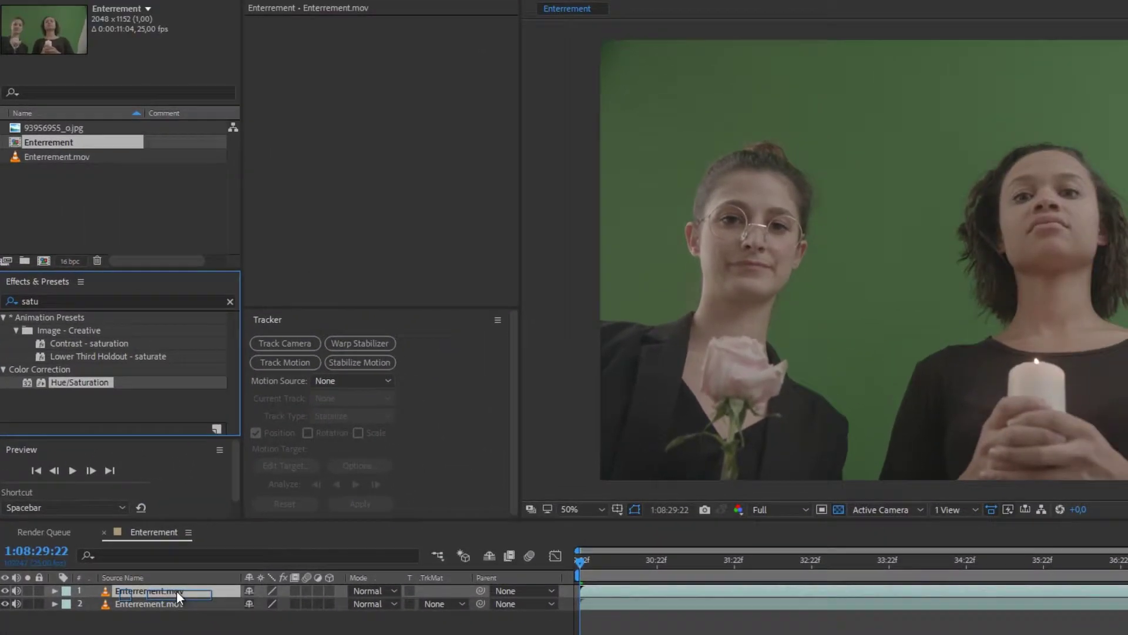
pyautogui.moveTo(176, 590); pyautogui.dragTo(177, 590)
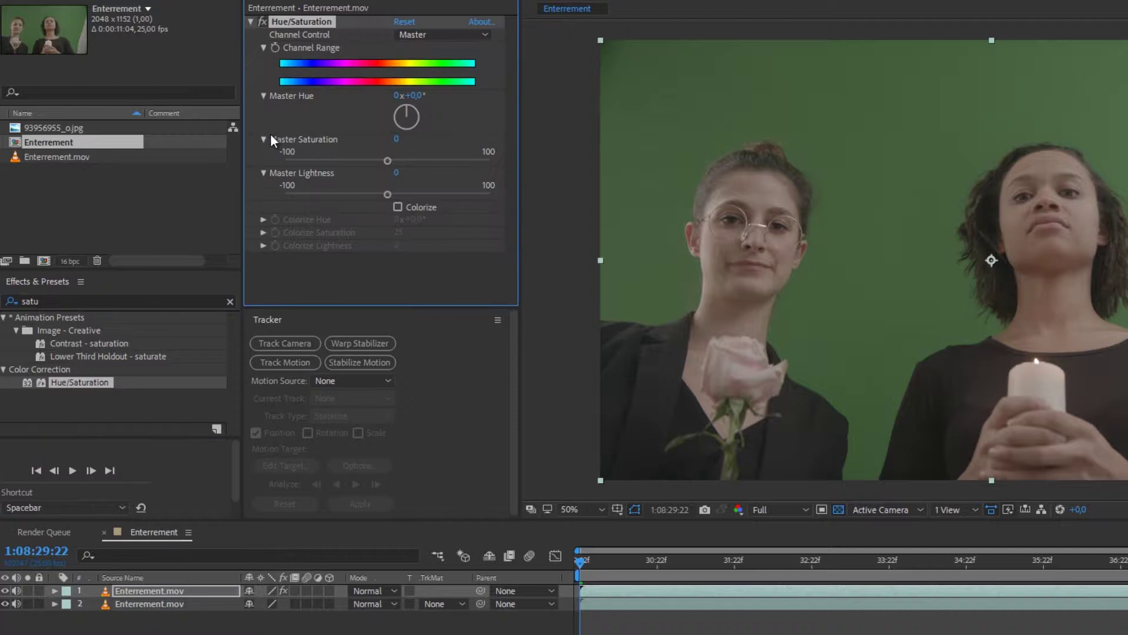
# Set Master Saturation to 100, then scrub it down to 41
pyautogui.click(394, 140)
pyautogui.write('100')
pyautogui.press('Return')
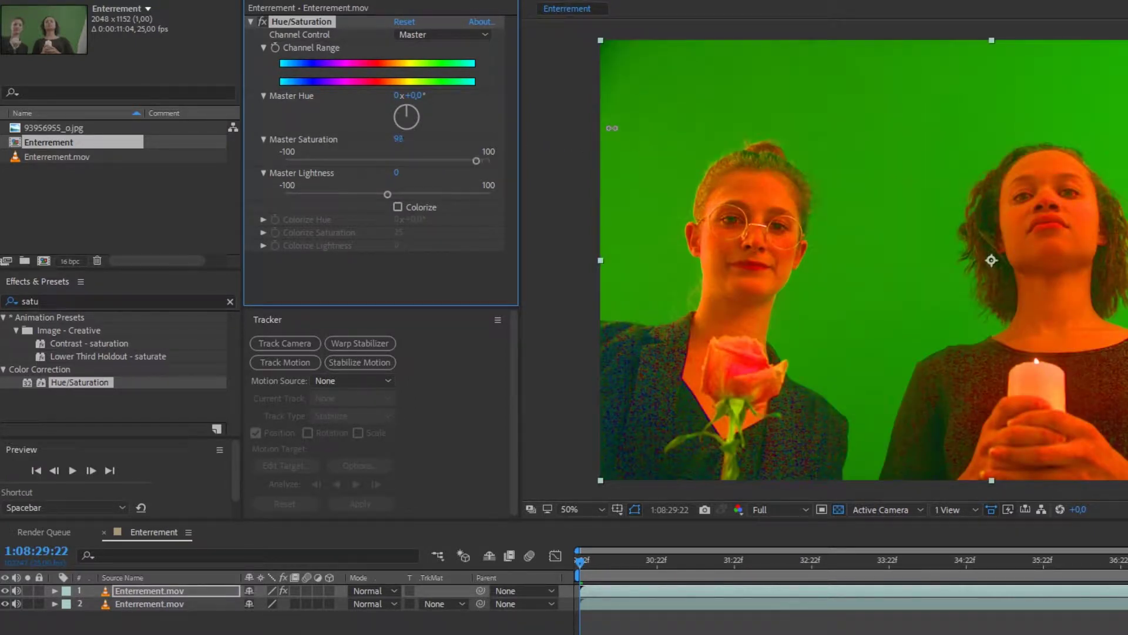
pyautogui.moveTo(611, 127); pyautogui.dragTo(591, 121)
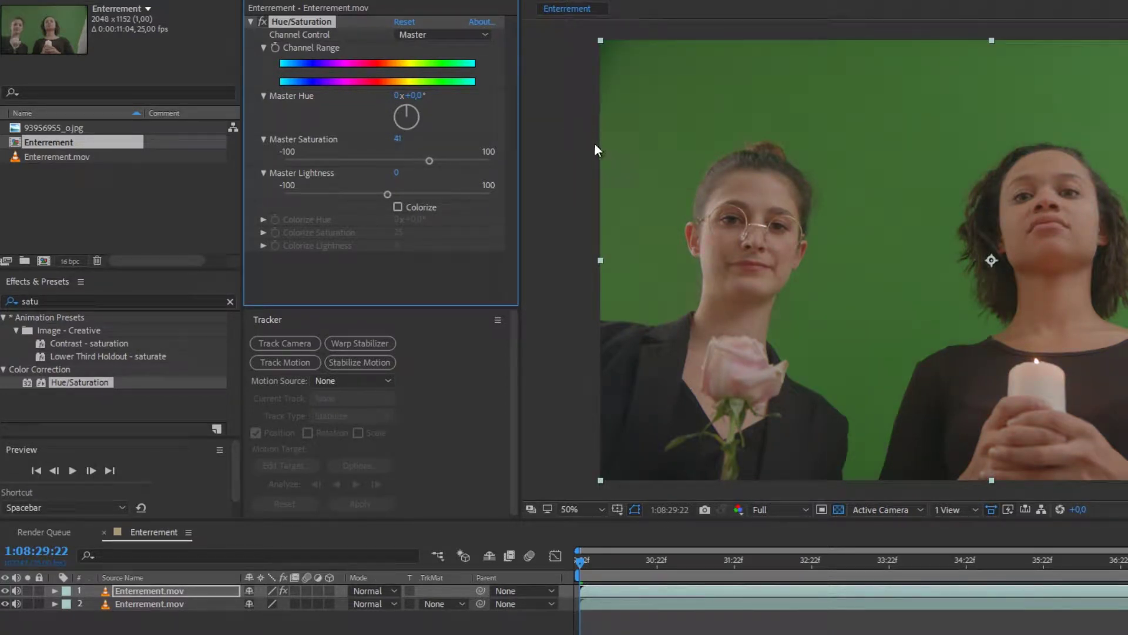
pyautogui.click(262, 28)
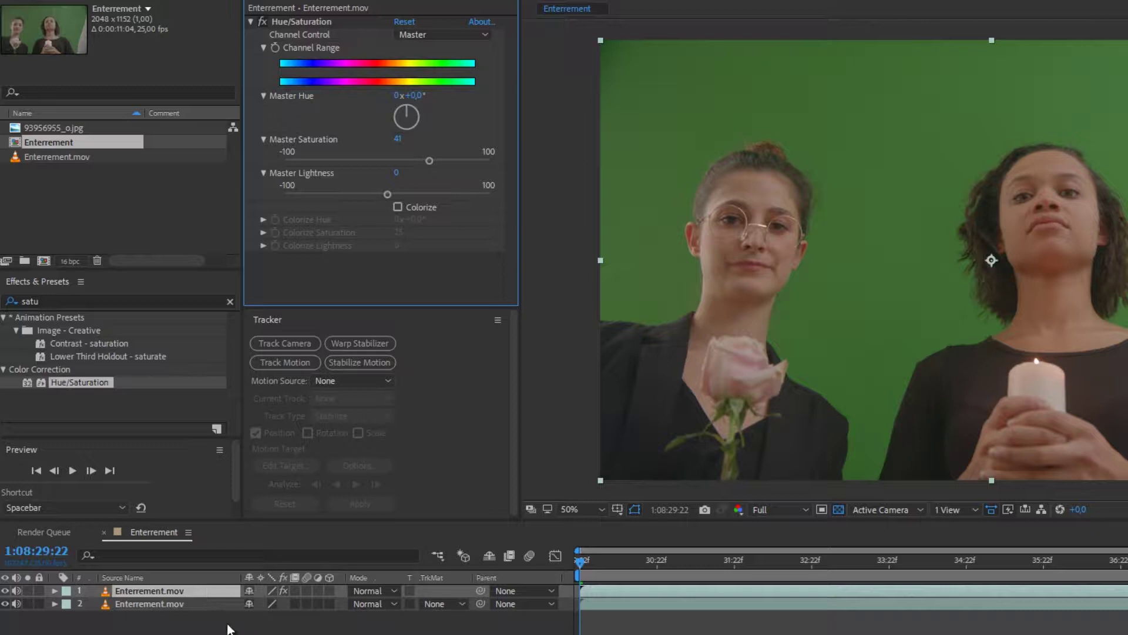
# Apply Keylight (1.2) to the top layer, found by searching 'keyli'
pyautogui.click(126, 303)
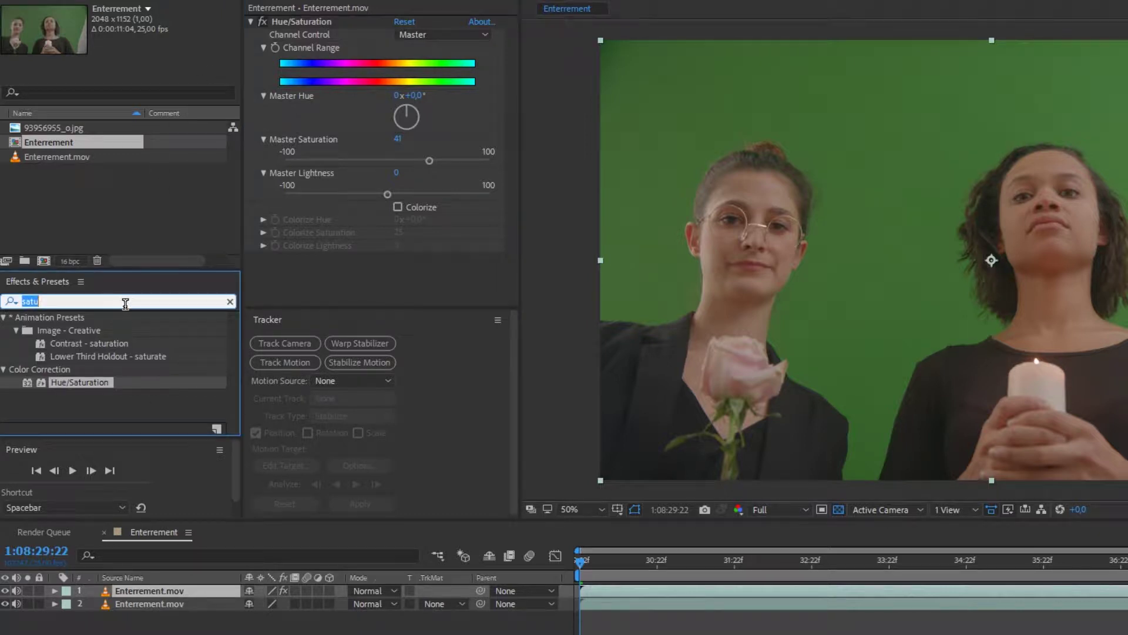
pyautogui.write('keyli')
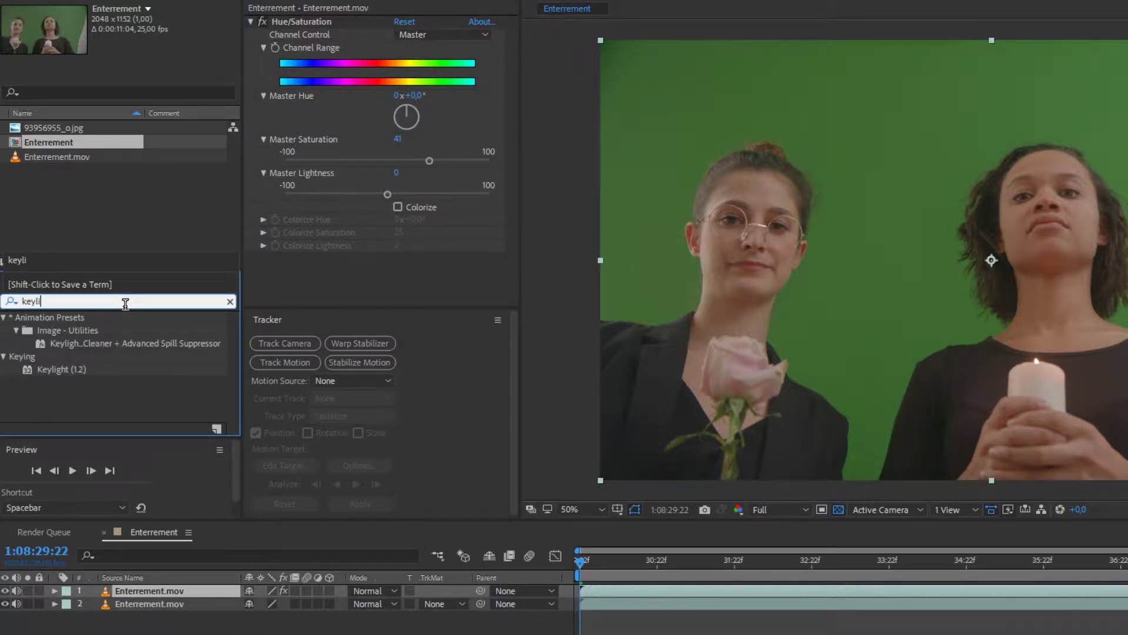
pyautogui.moveTo(55, 369); pyautogui.dragTo(147, 593)
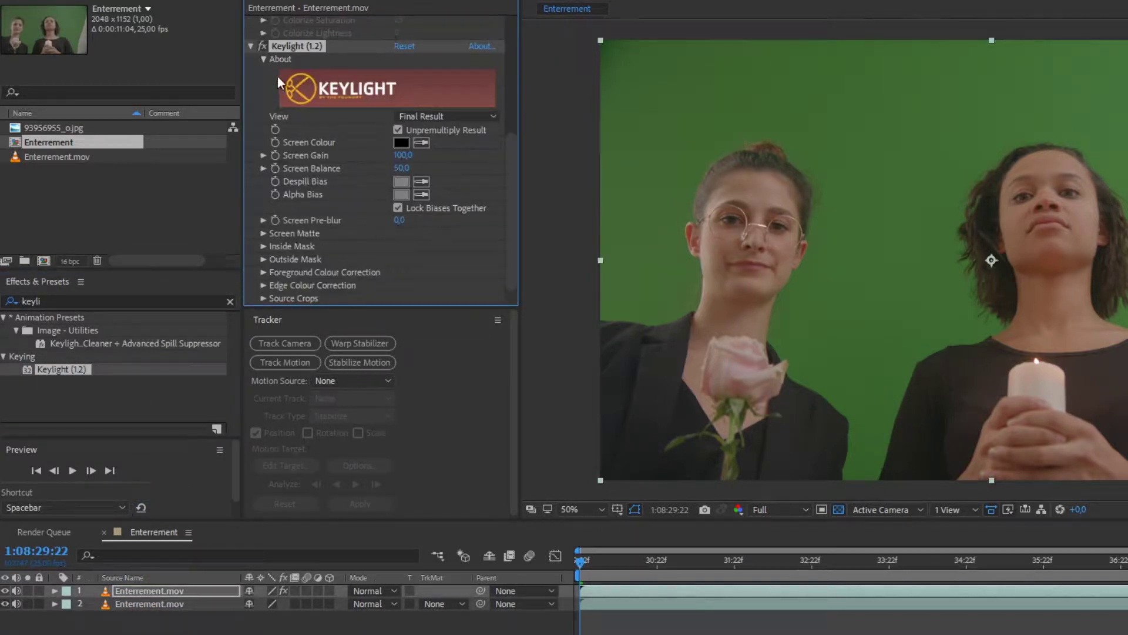
pyautogui.scroll(5, 277, 77)
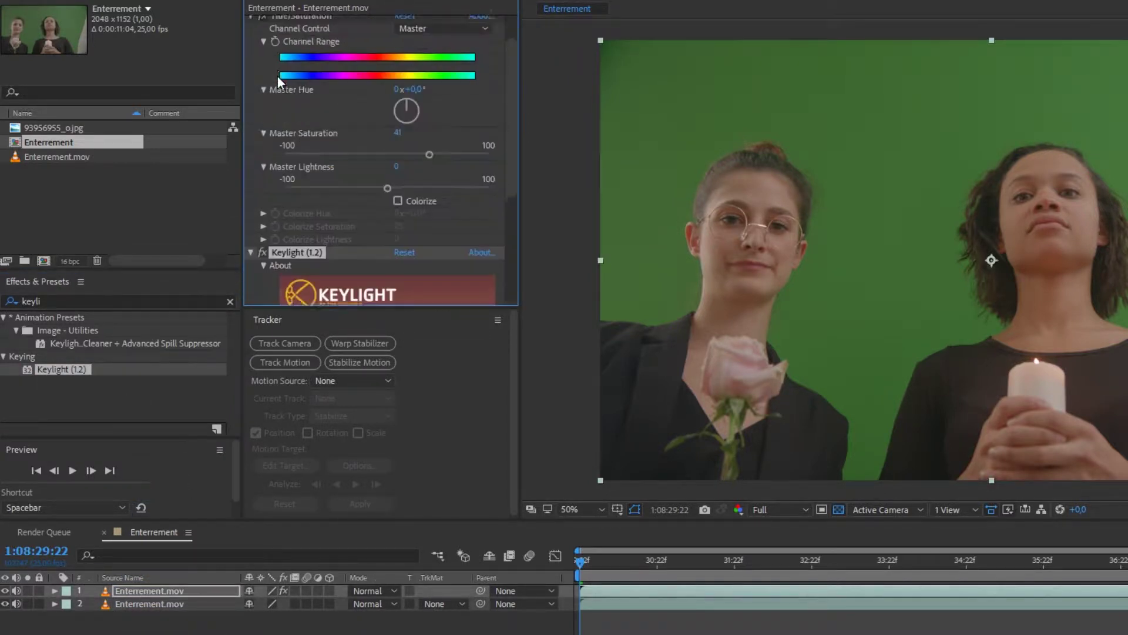
# Sample the green backdrop as Keylight's Screen Colour and hide the lower duplicate layer
pyautogui.click(253, 20)
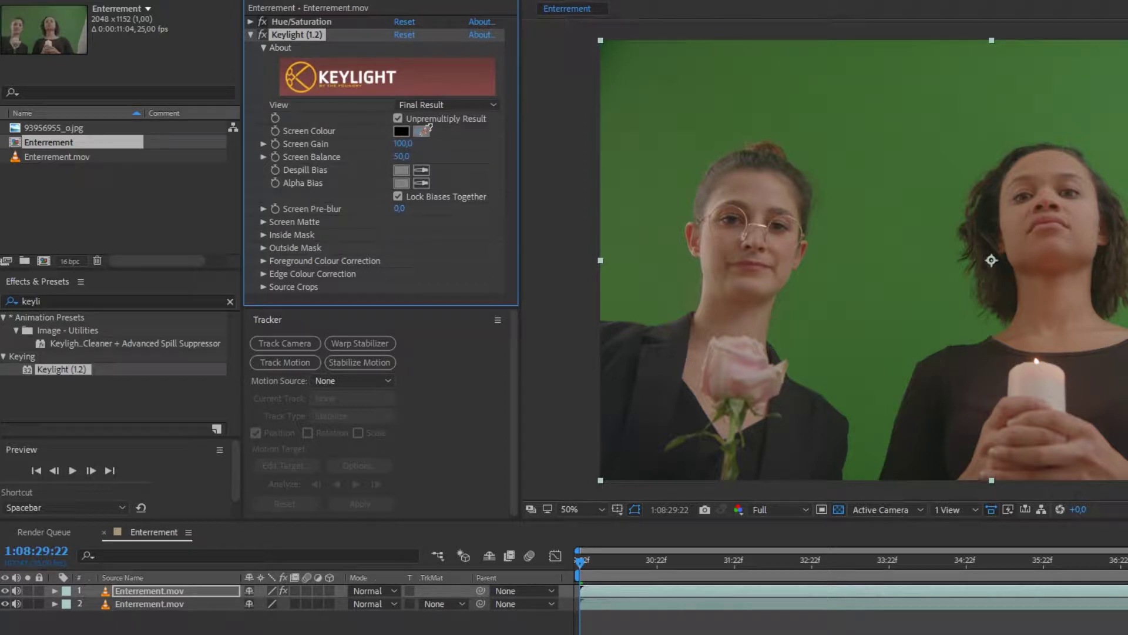
pyautogui.click(887, 147)
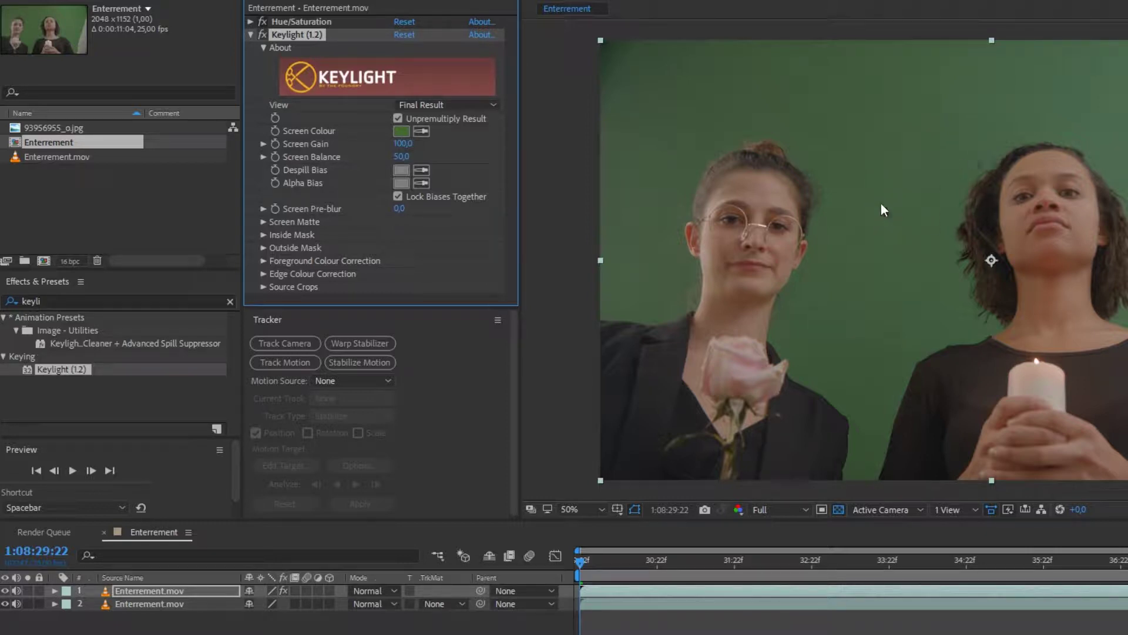
pyautogui.click(7, 606)
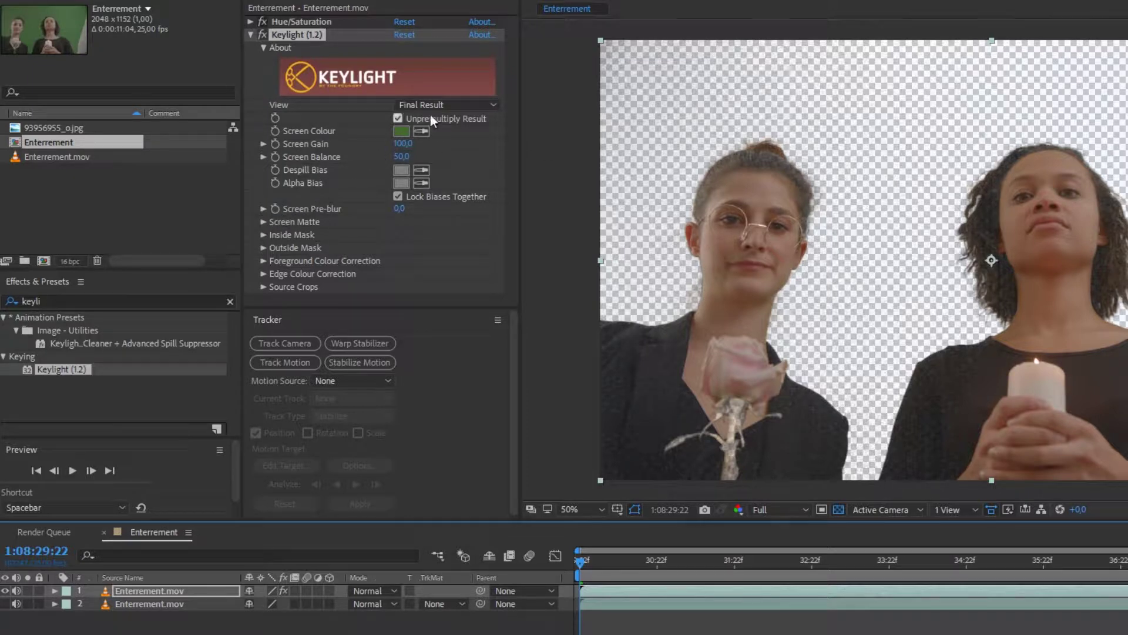
# Switch Keylight's view to Screen Matte and reveal the Screen Matte settings
pyautogui.click(446, 106)
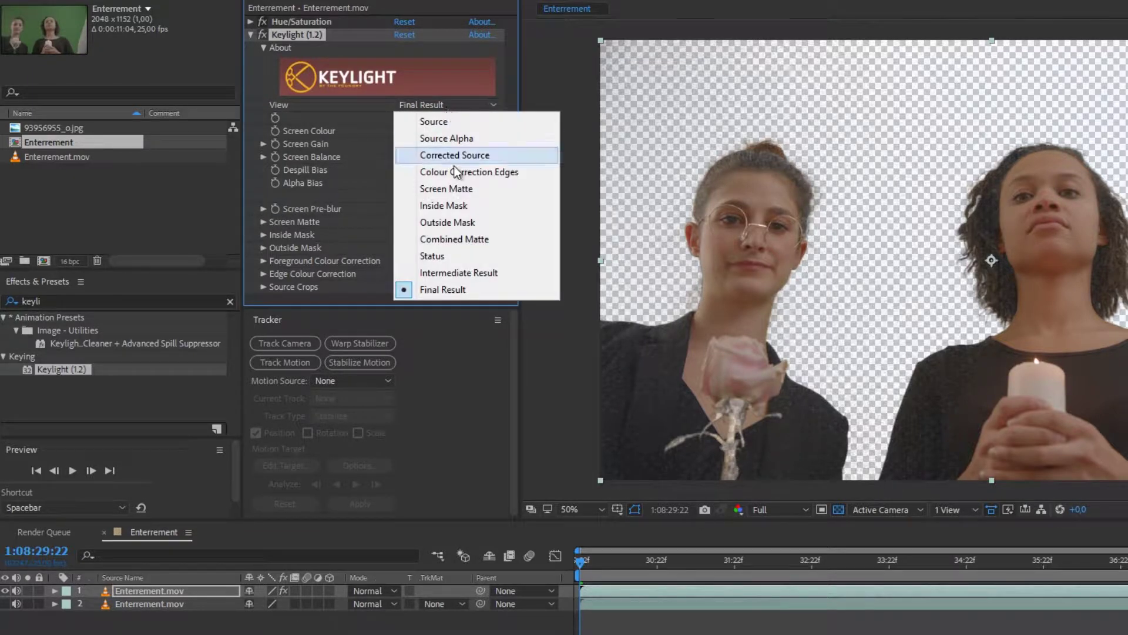
pyautogui.click(470, 190)
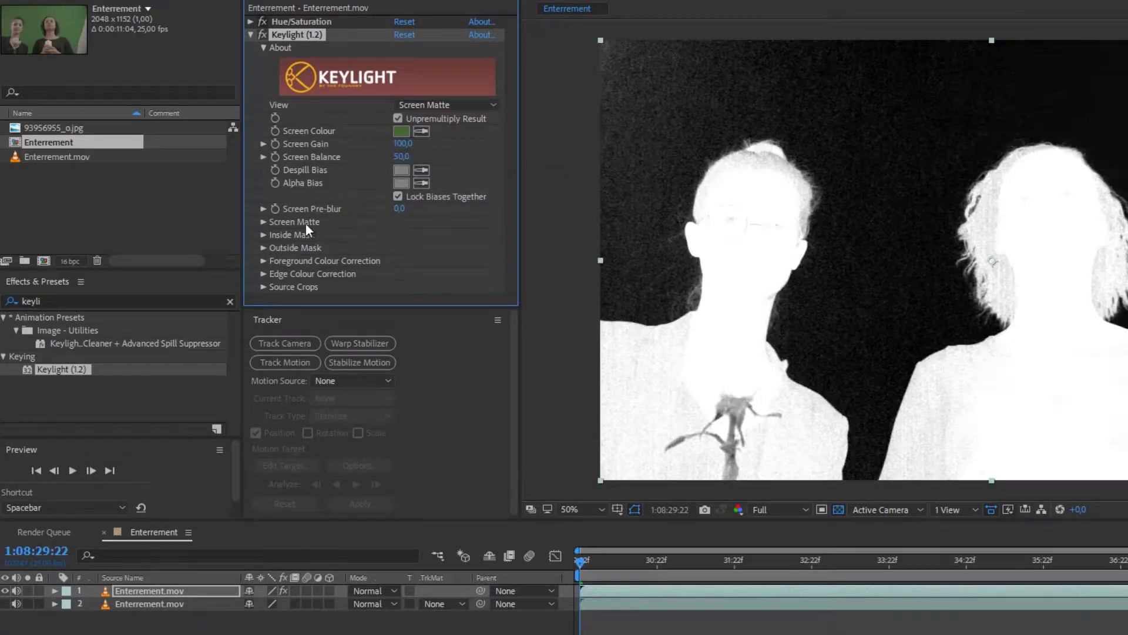
pyautogui.click(264, 222)
pyautogui.scroll(-1, 269, 224)
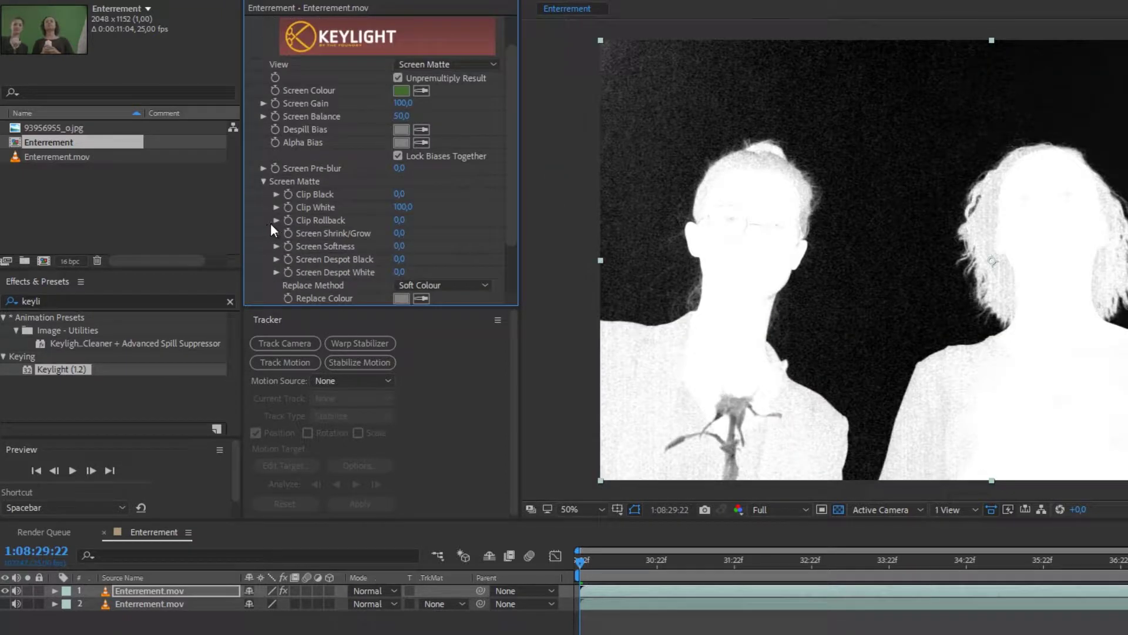
pyautogui.scroll(-1, 276, 206)
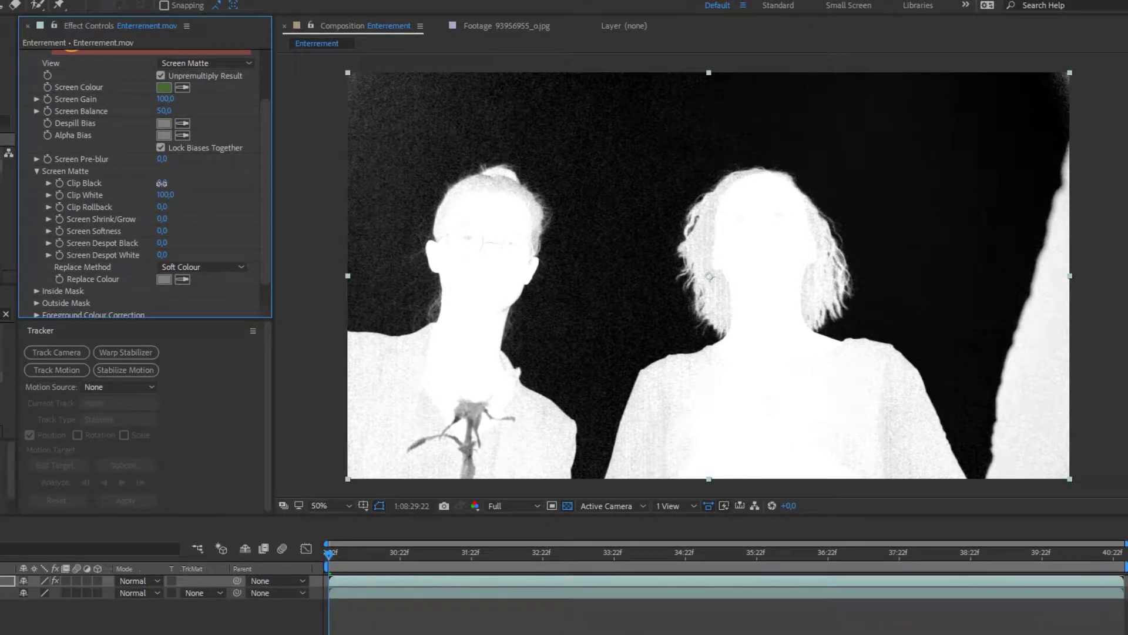
# Set Clip Black to 39 and Clip White to 53, then view the Final Result
pyautogui.moveTo(162, 182); pyautogui.dragTo(174, 182)
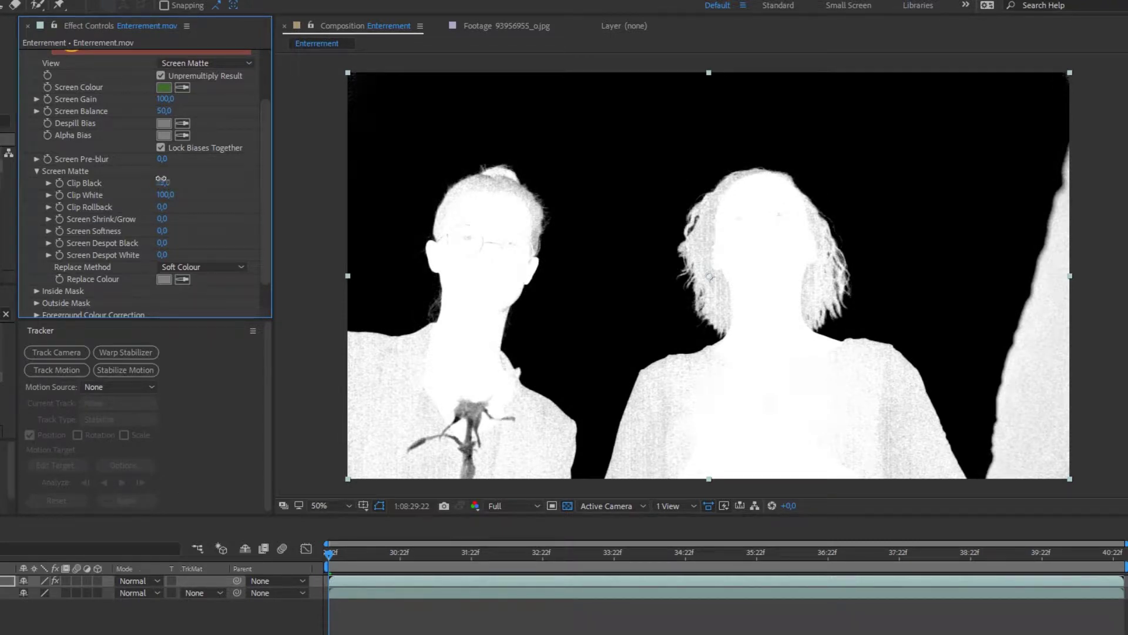
pyautogui.moveTo(160, 180); pyautogui.dragTo(146, 180)
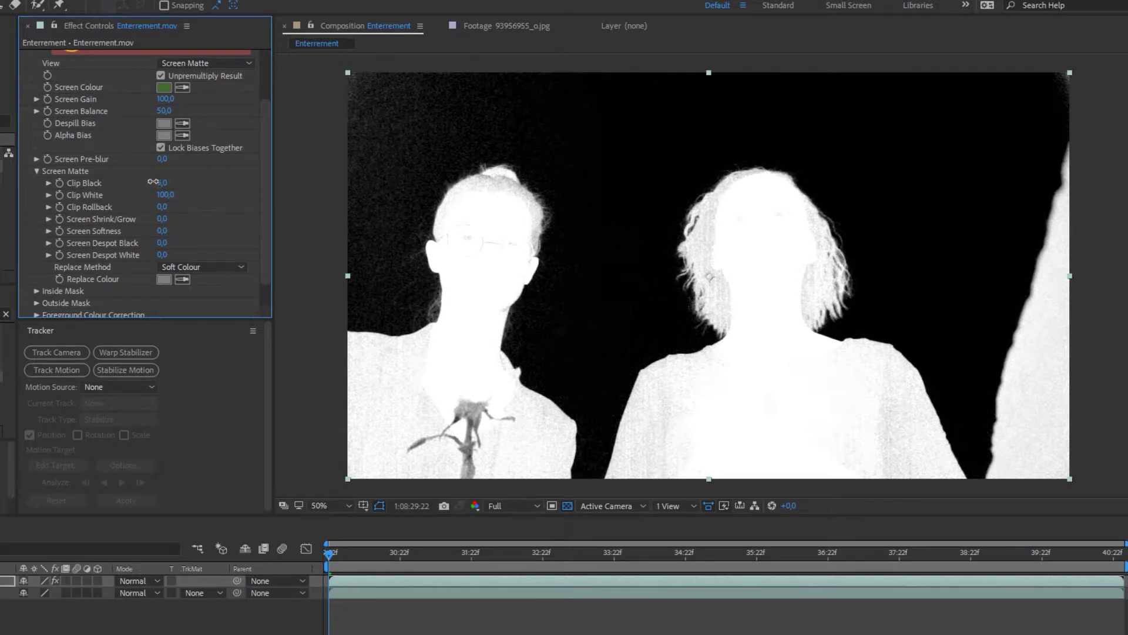
pyautogui.moveTo(163, 181); pyautogui.dragTo(171, 179)
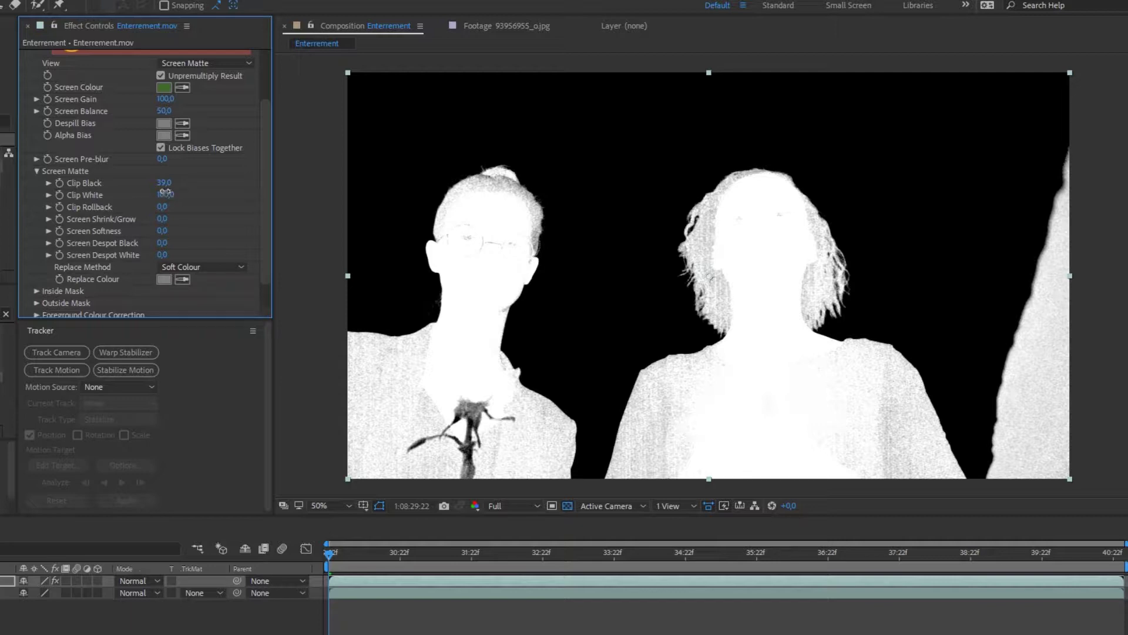
pyautogui.moveTo(160, 187); pyautogui.dragTo(130, 189)
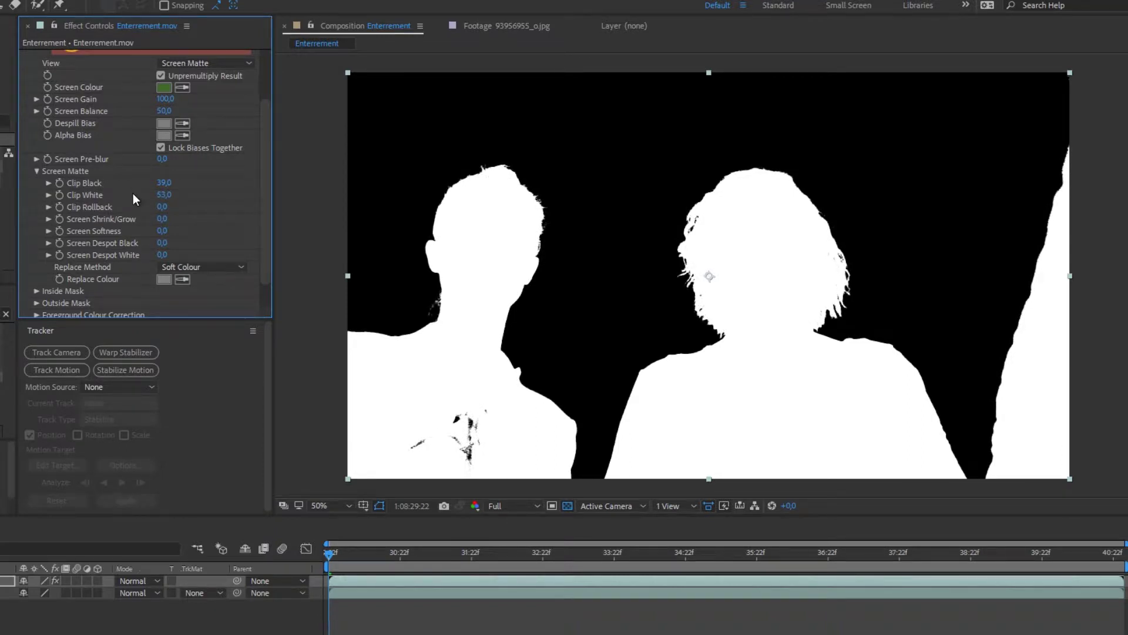
pyautogui.click(230, 63)
pyautogui.click(211, 232)
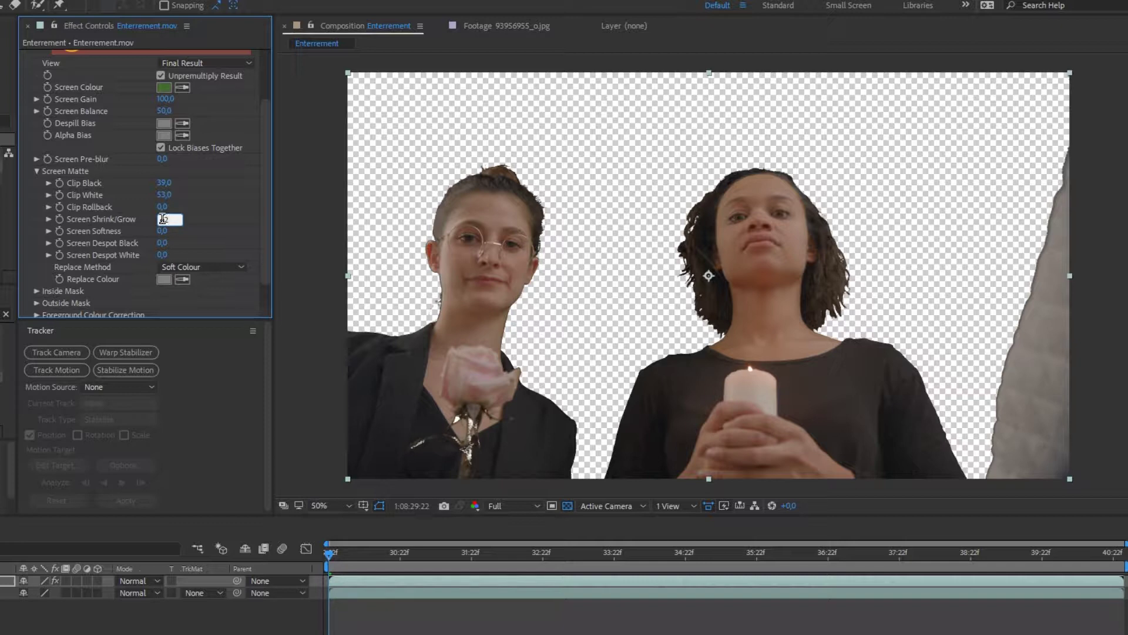
# Set Screen Shrink/Grow to -1 and Screen Softness to 4, then switch off Hue/Saturation
pyautogui.press('Return')
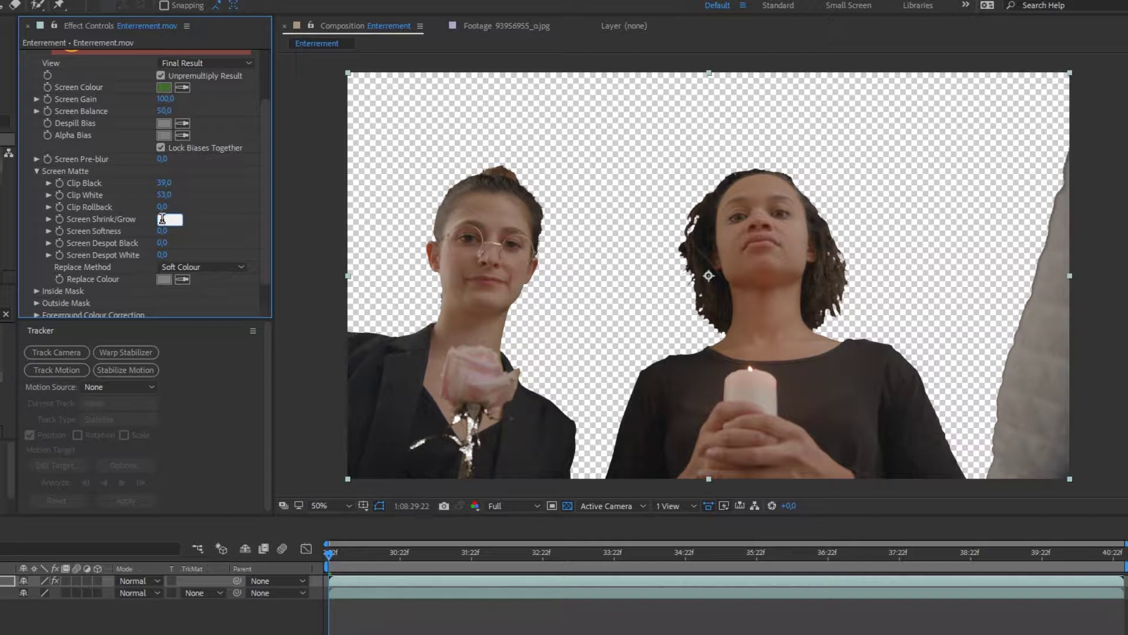
pyautogui.press('Return')
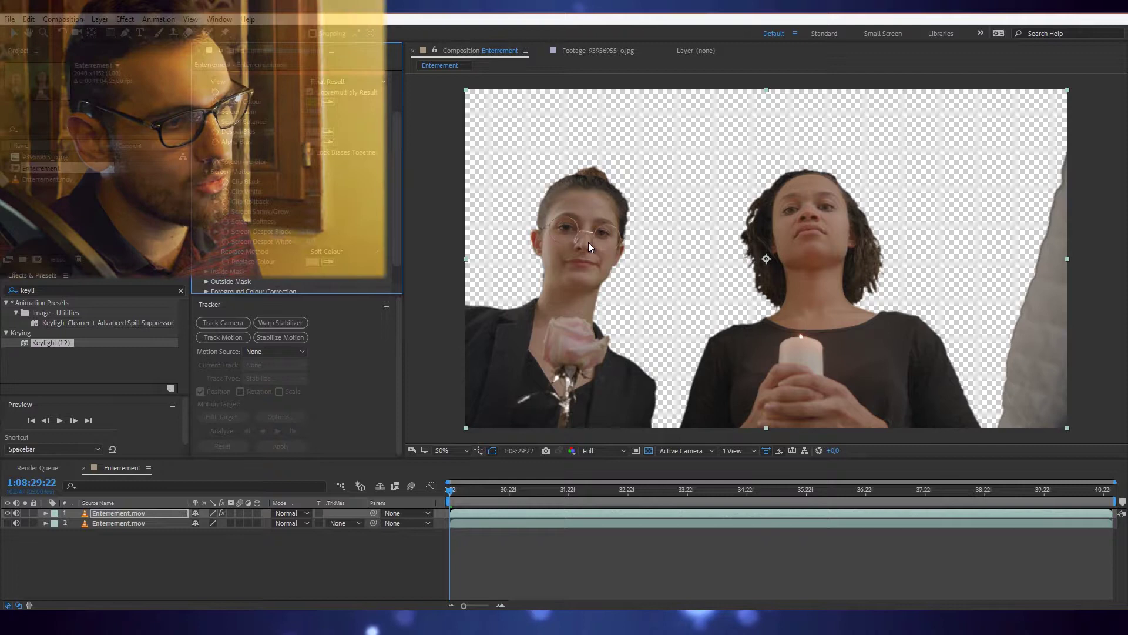
pyautogui.scroll(3, 288, 135)
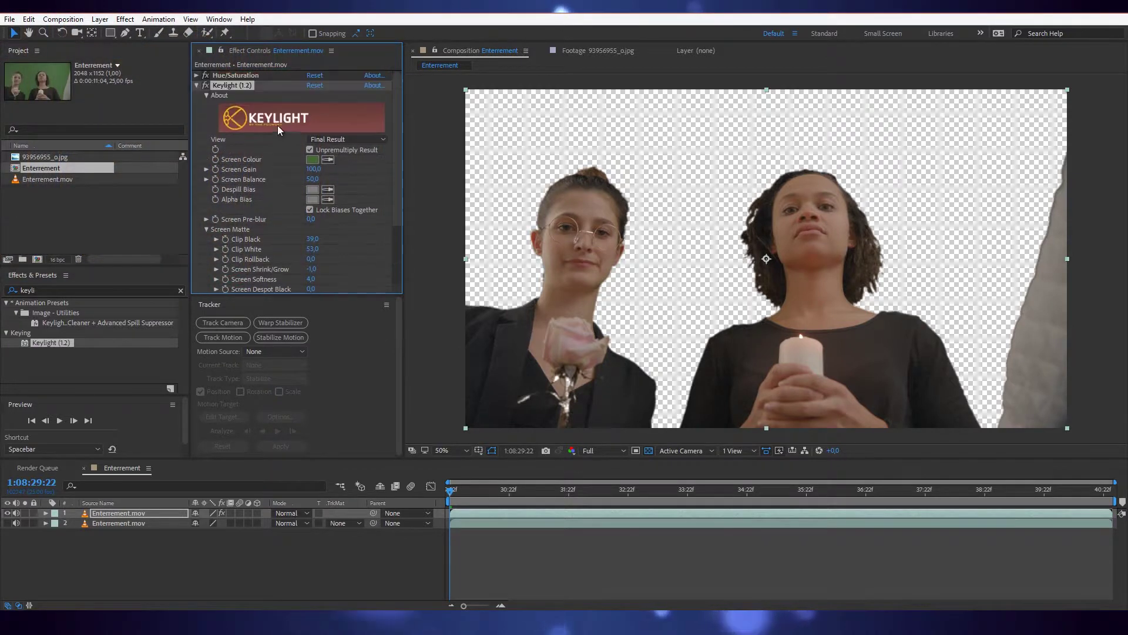
pyautogui.click(203, 75)
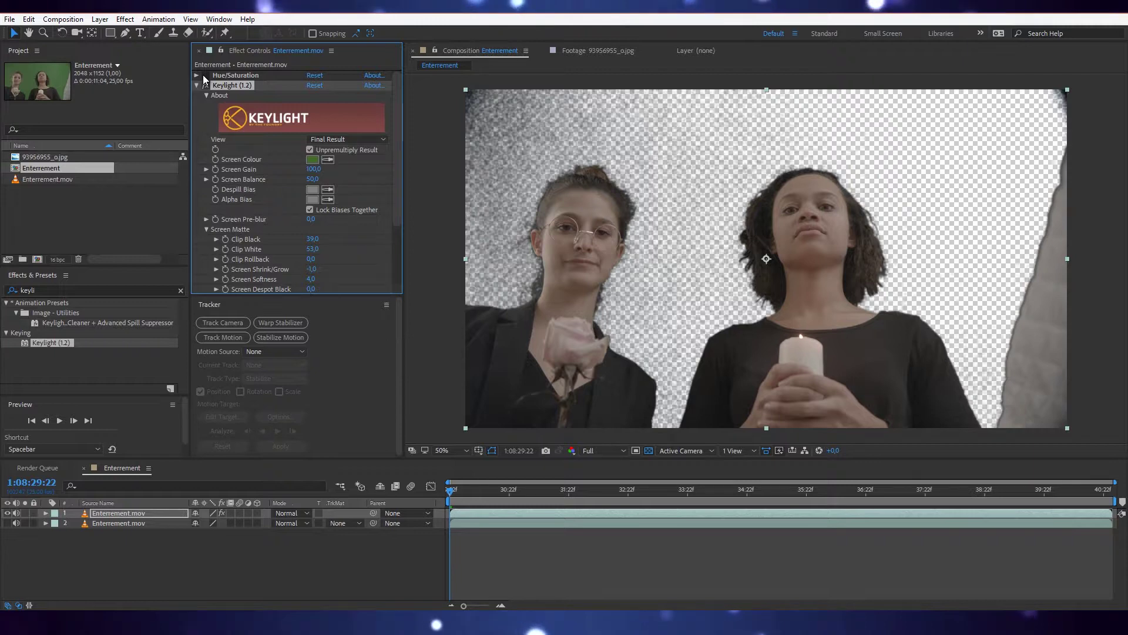
# Re-enable Hue/Saturation, show layer 2, set its track matte to Alpha Matte, and check later frames
pyautogui.click(203, 76)
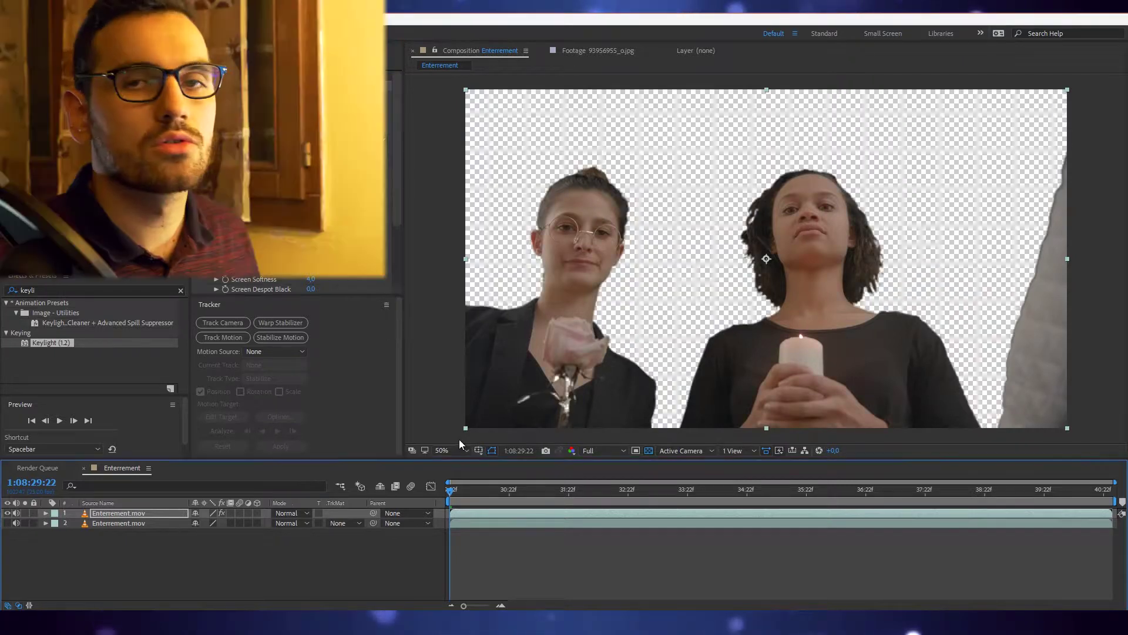
pyautogui.click(7, 523)
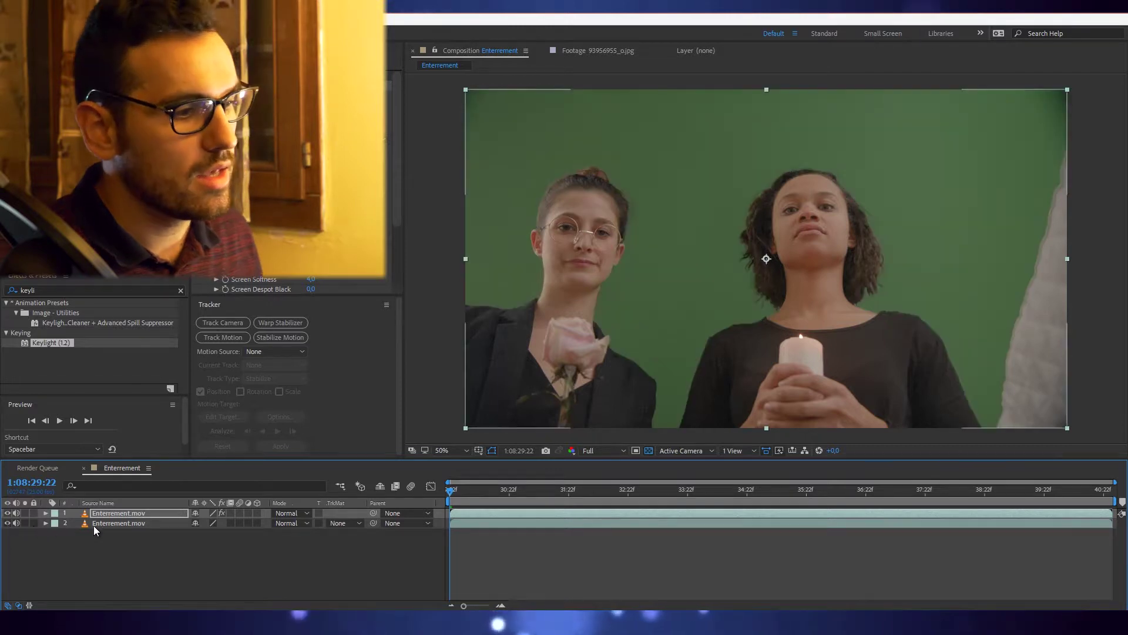
pyautogui.click(339, 523)
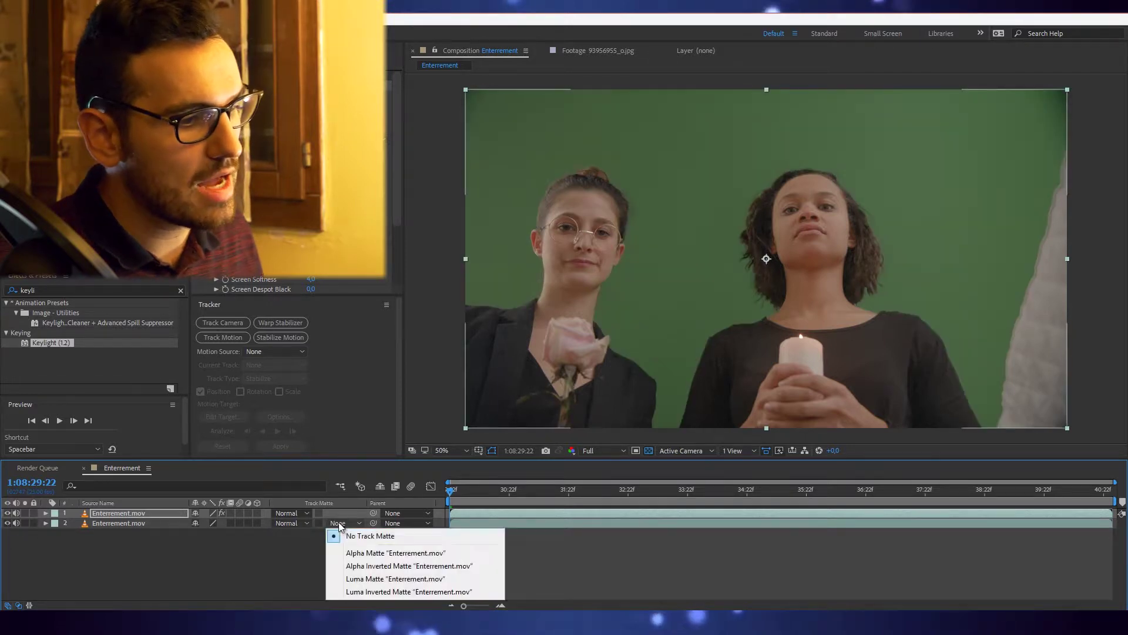
pyautogui.click(379, 553)
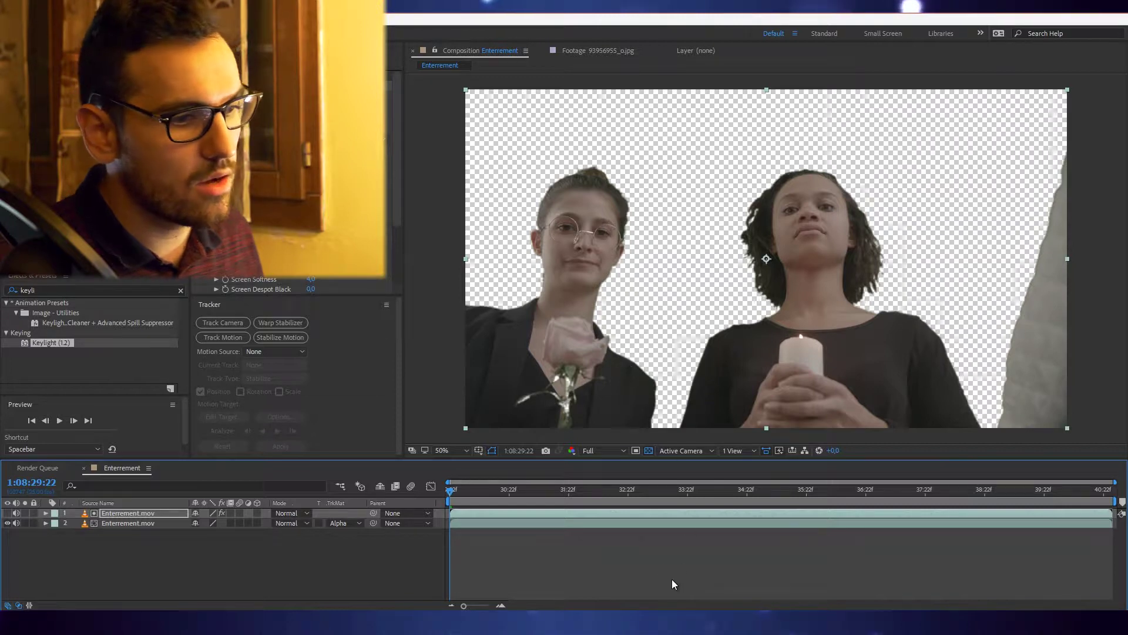
pyautogui.moveTo(586, 490); pyautogui.dragTo(543, 485)
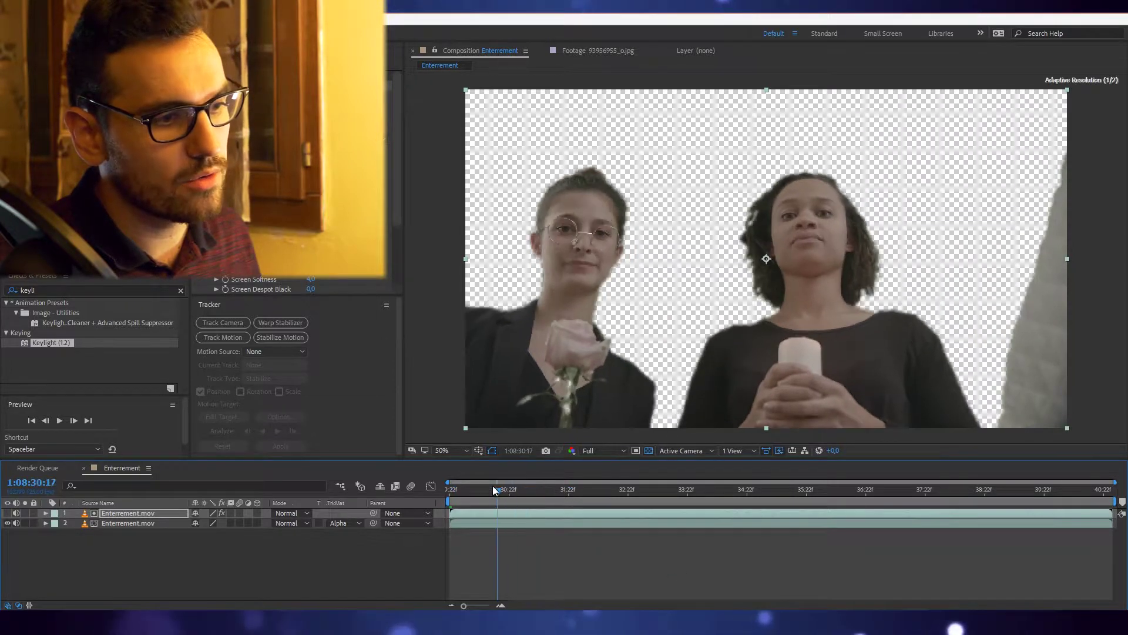
pyautogui.moveTo(618, 501); pyautogui.dragTo(443, 492)
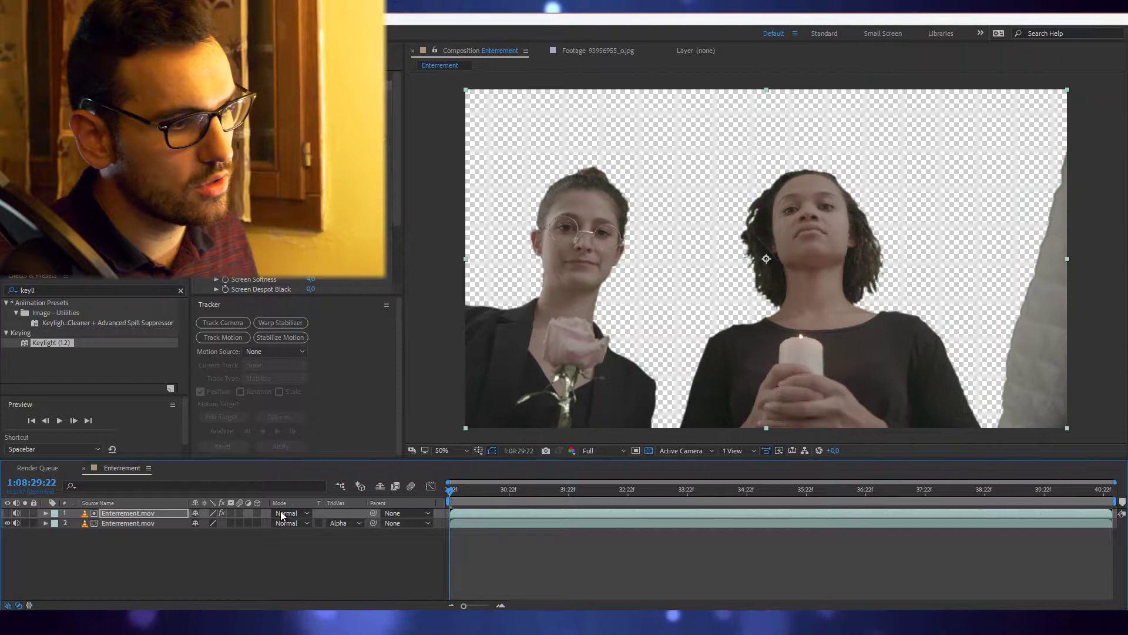
# Duplicate layer 2, move the copy to the bottom of the stack, and set its track matte to None
pyautogui.click(117, 524)
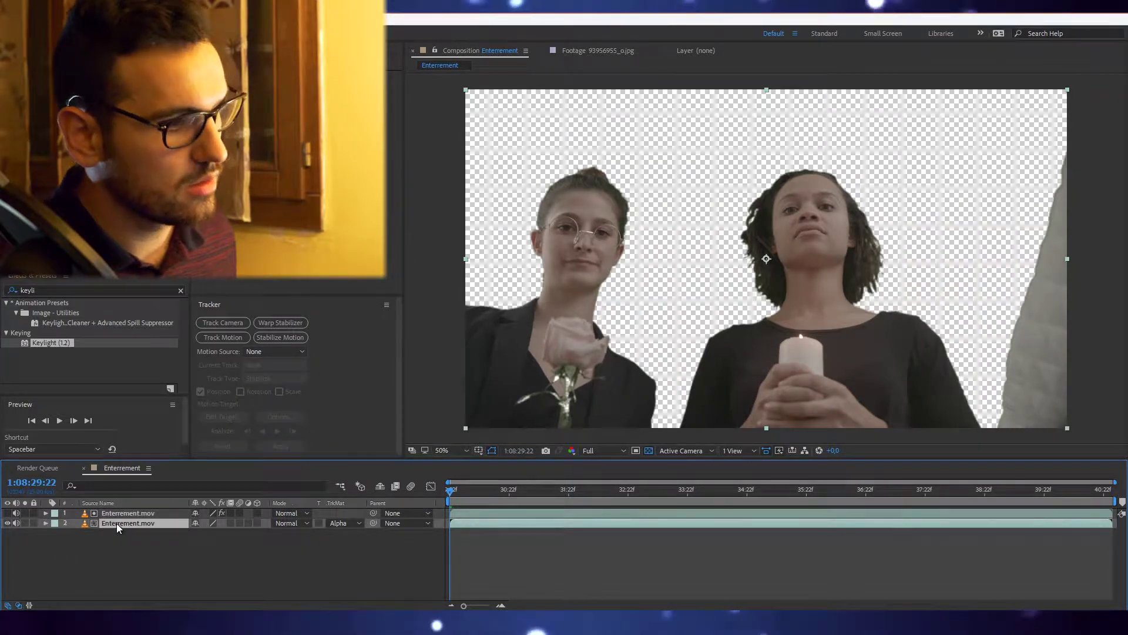
pyautogui.hotkey('ctrl', 'd')
pyautogui.hotkey('ctrl', 'shift', ']')
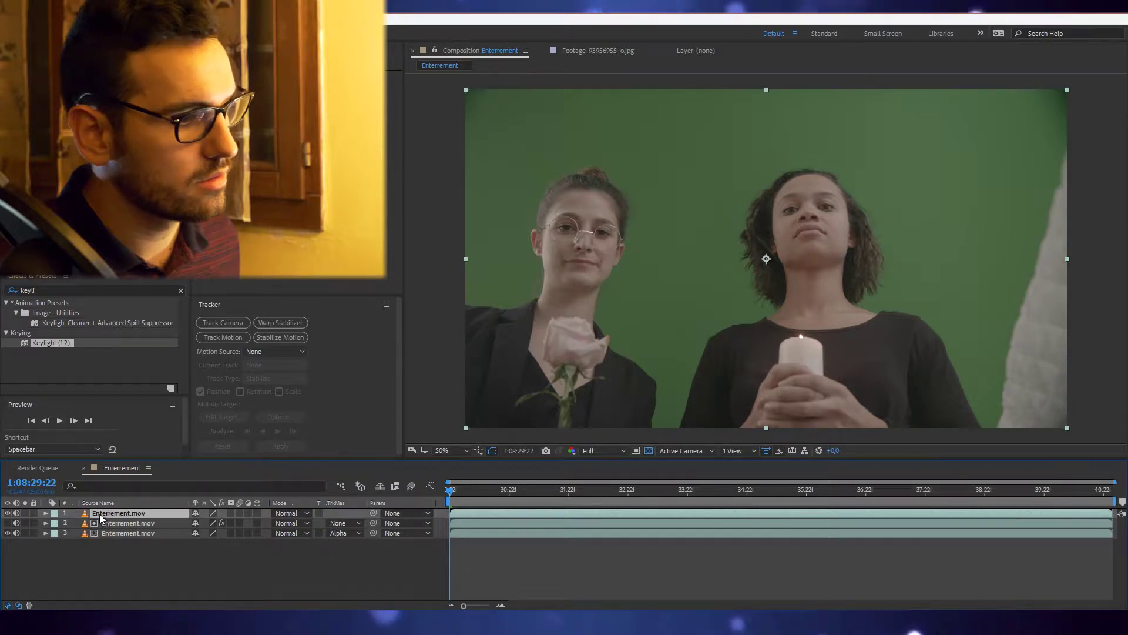
pyautogui.moveTo(98, 516); pyautogui.dragTo(110, 536)
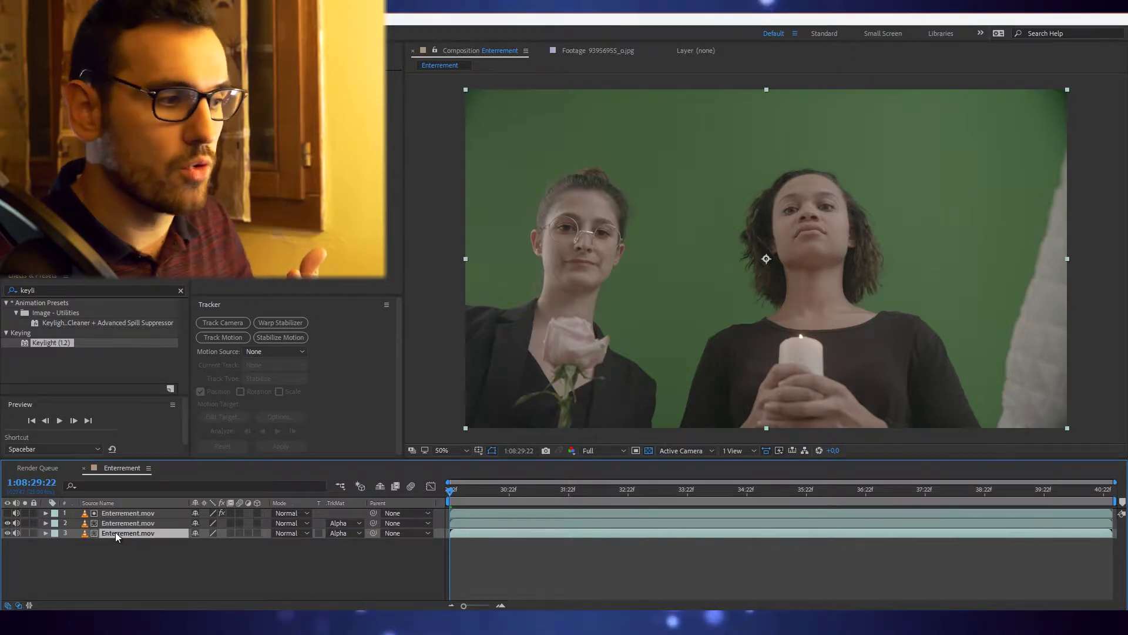
pyautogui.click(346, 533)
pyautogui.click(368, 546)
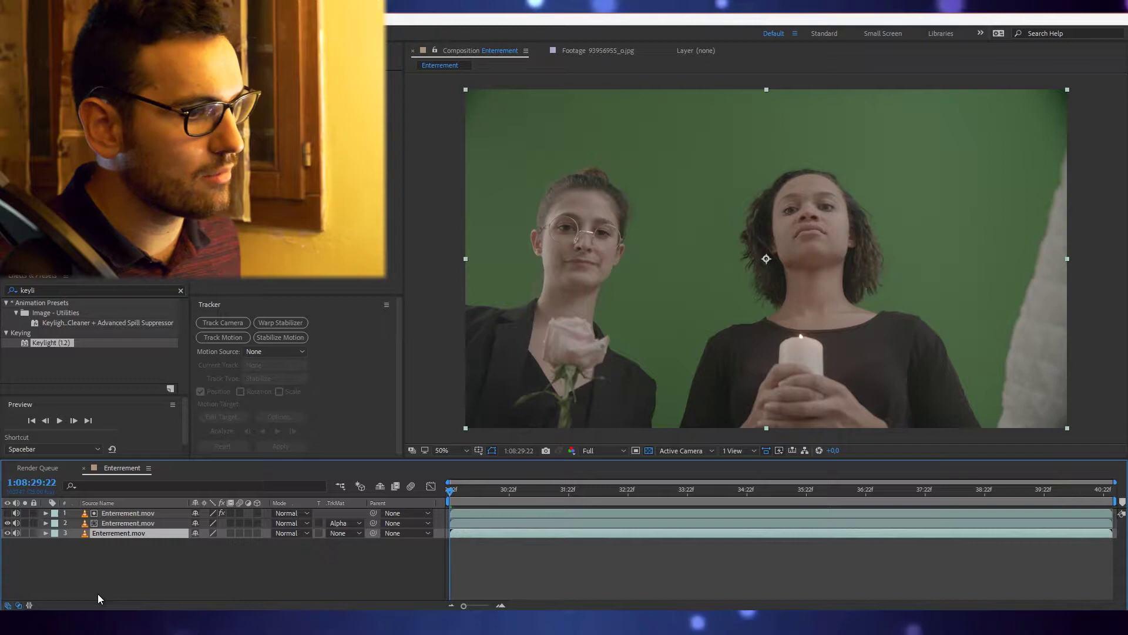
# Toggle the layers' visibility to compare the composite with and without the bottom copy
pyautogui.click(7, 533)
pyautogui.click(7, 513)
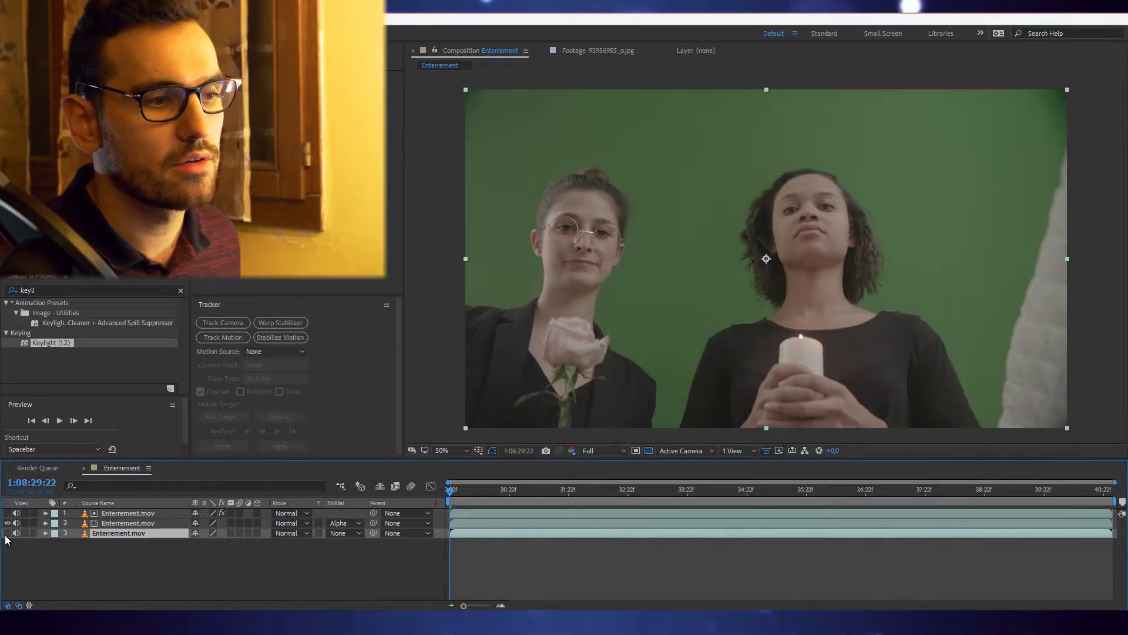
pyautogui.hotkey('ctrl', 'z')
pyautogui.hotkey('ctrl', 'z')
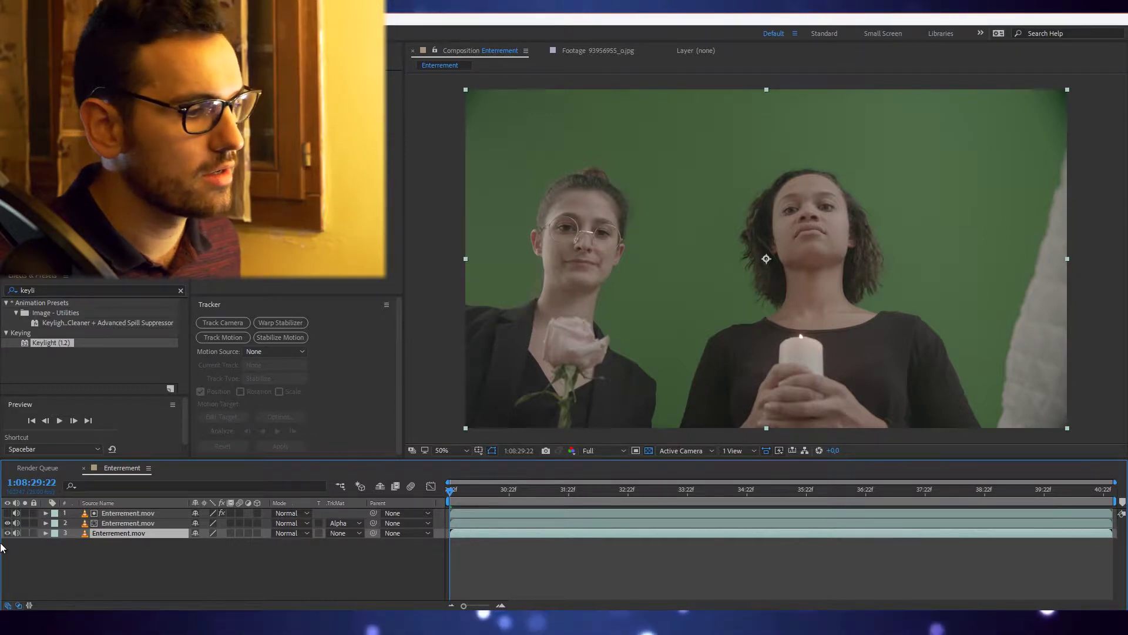
pyautogui.click(7, 533)
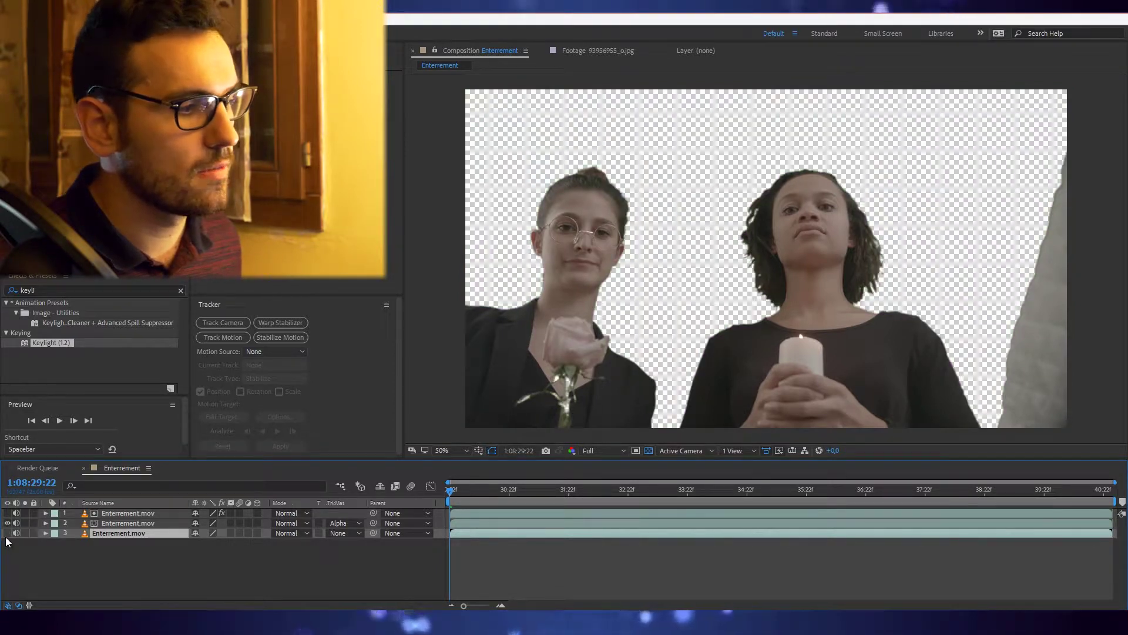
pyautogui.click(7, 534)
pyautogui.click(7, 534)
pyautogui.click(8, 534)
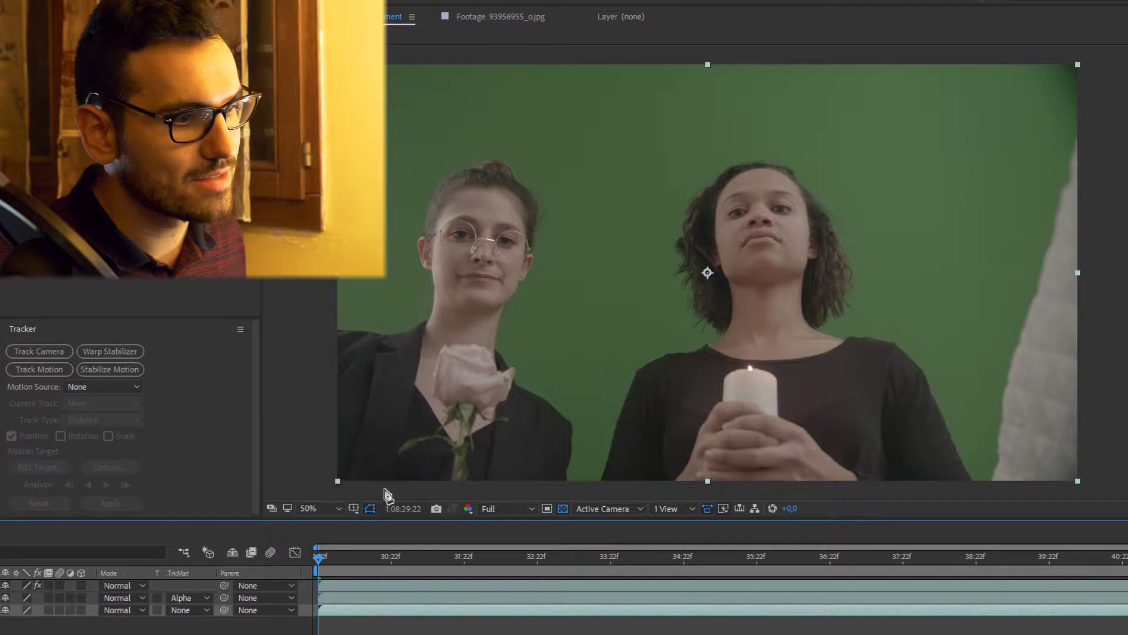
# Draw a mask around the left woman's rose on the bottom Enterrement.mov layer, then scrub to check it
pyautogui.click(374, 491)
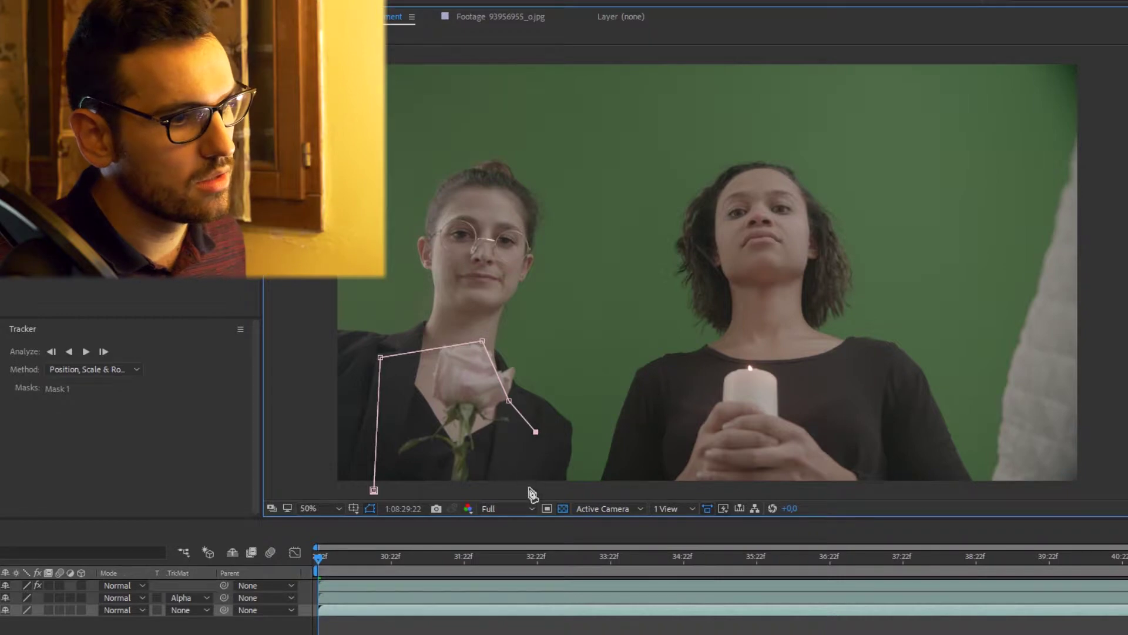
pyautogui.click(372, 493)
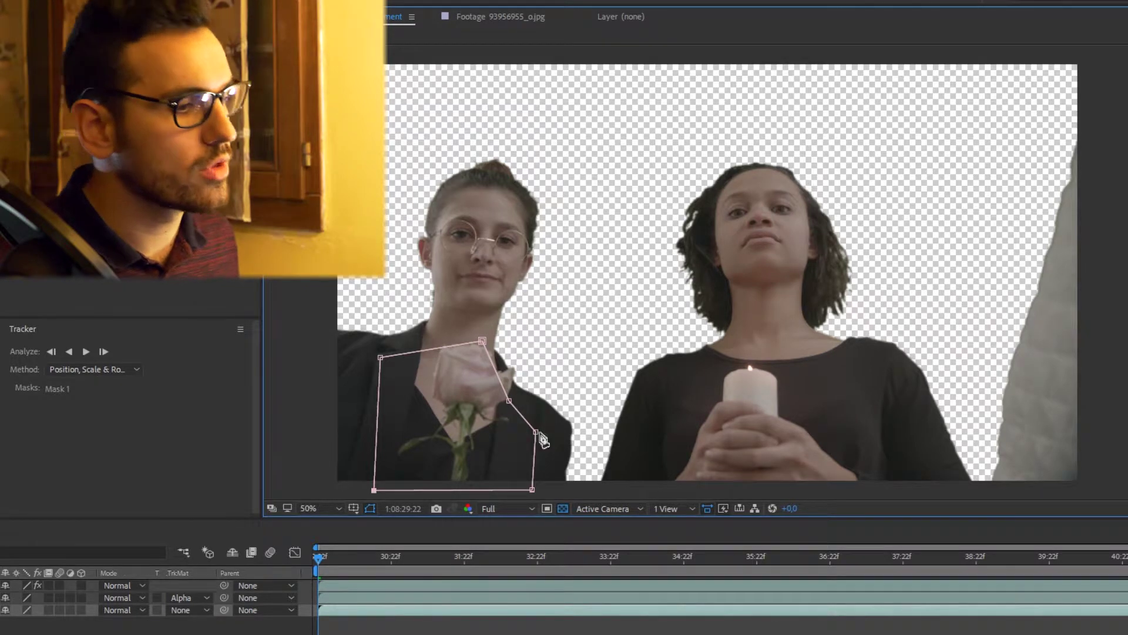
pyautogui.moveTo(319, 555); pyautogui.dragTo(727, 503)
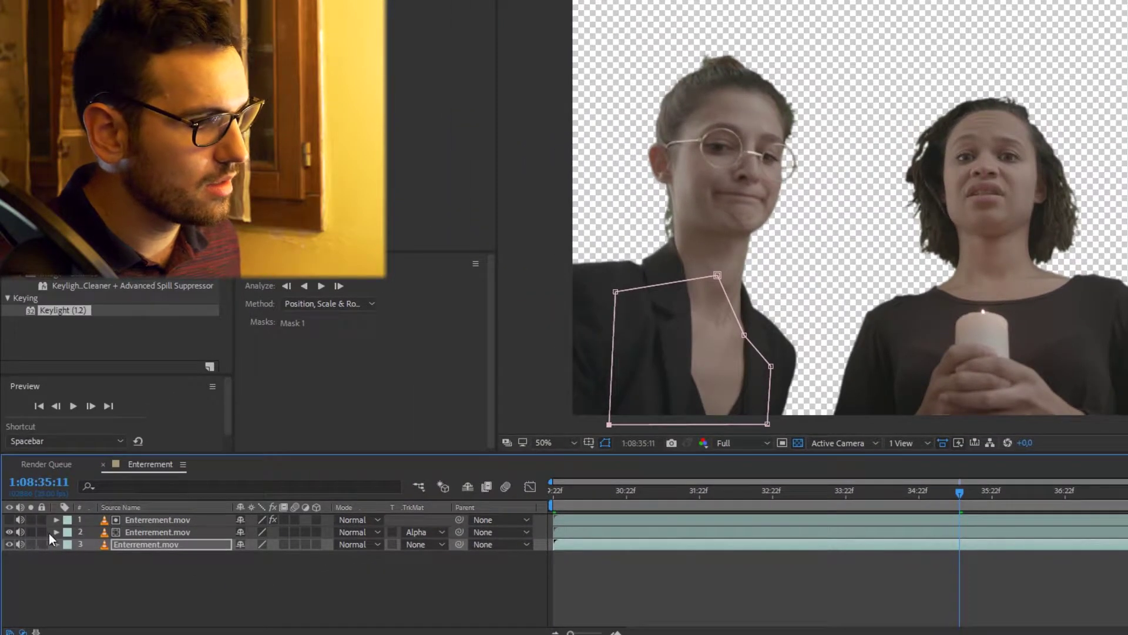
# Set a first Mask Path keyframe on the bottom layer's Mask 1
pyautogui.click(56, 544)
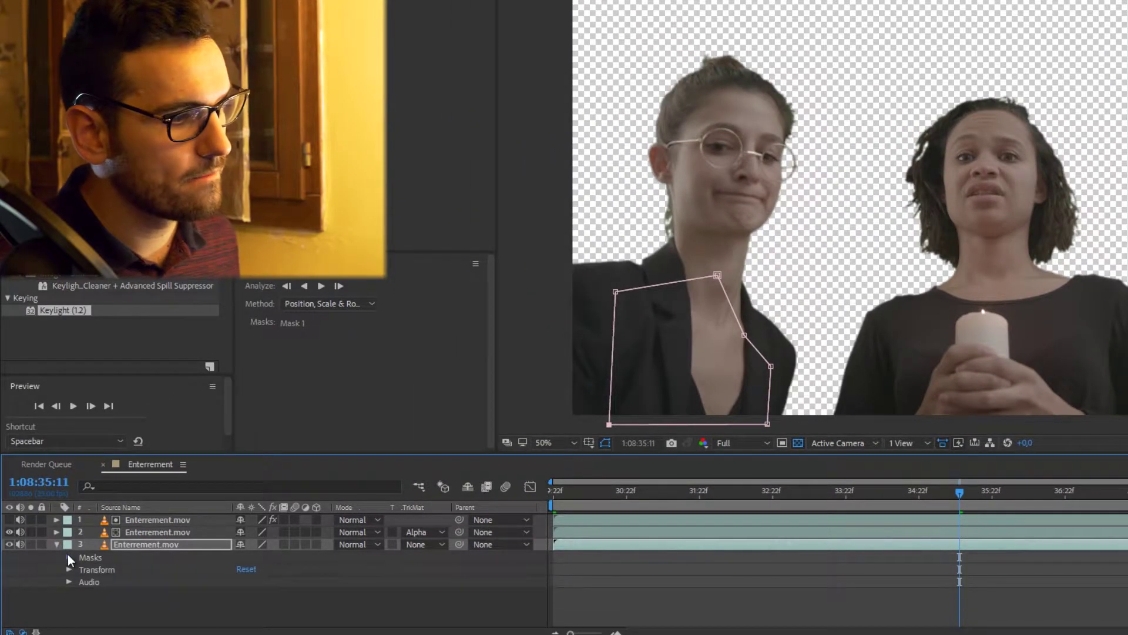
pyautogui.click(68, 556)
pyautogui.click(81, 569)
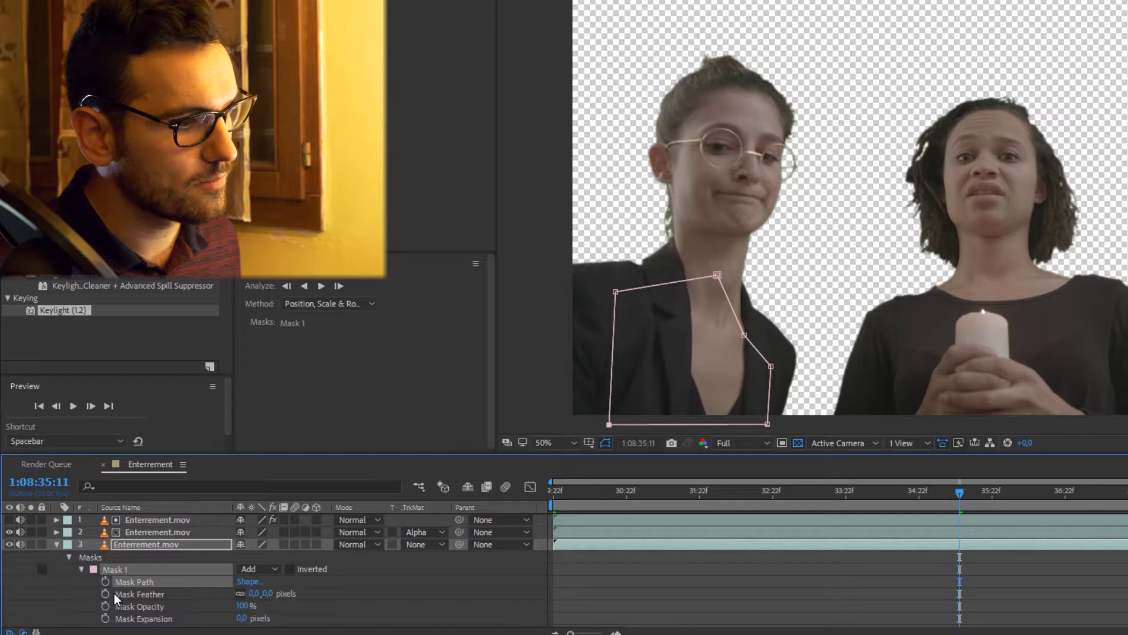
pyautogui.click(105, 582)
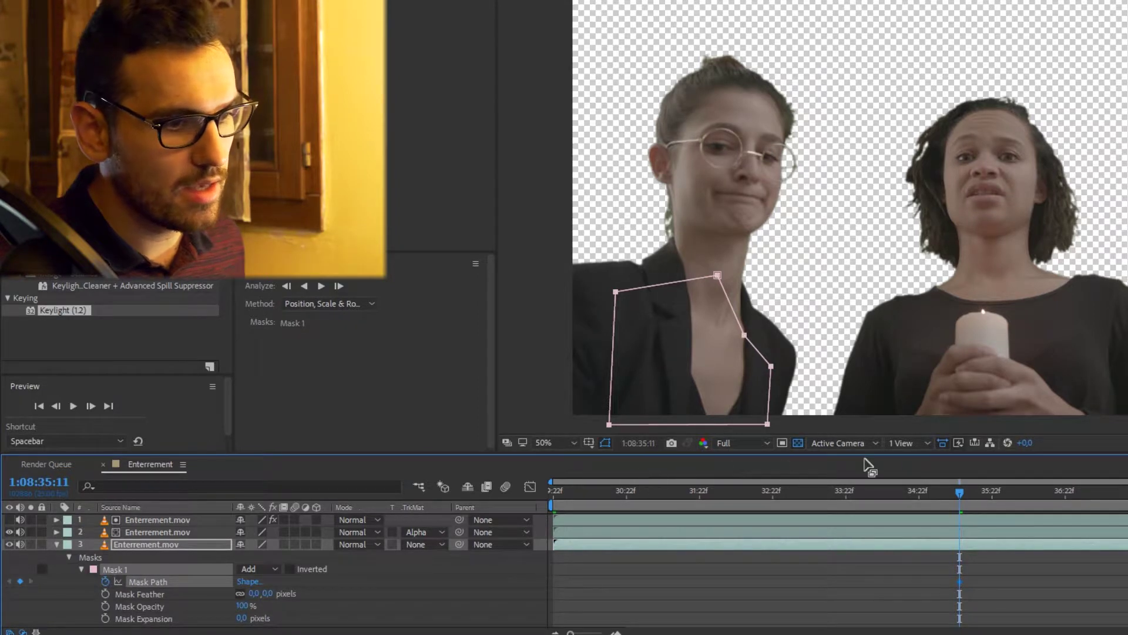
# At a later frame, lower the mask's top points to fit her pose, then scrub to verify
pyautogui.moveTo(966, 495); pyautogui.dragTo(1042, 491)
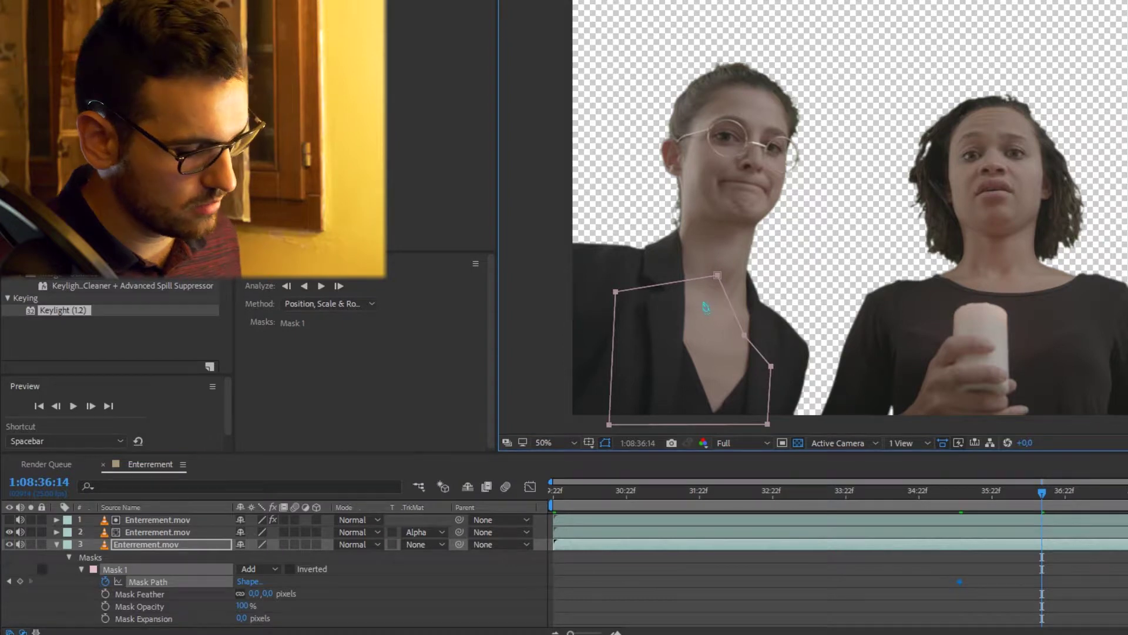
pyautogui.click(939, 202)
pyautogui.click(614, 289)
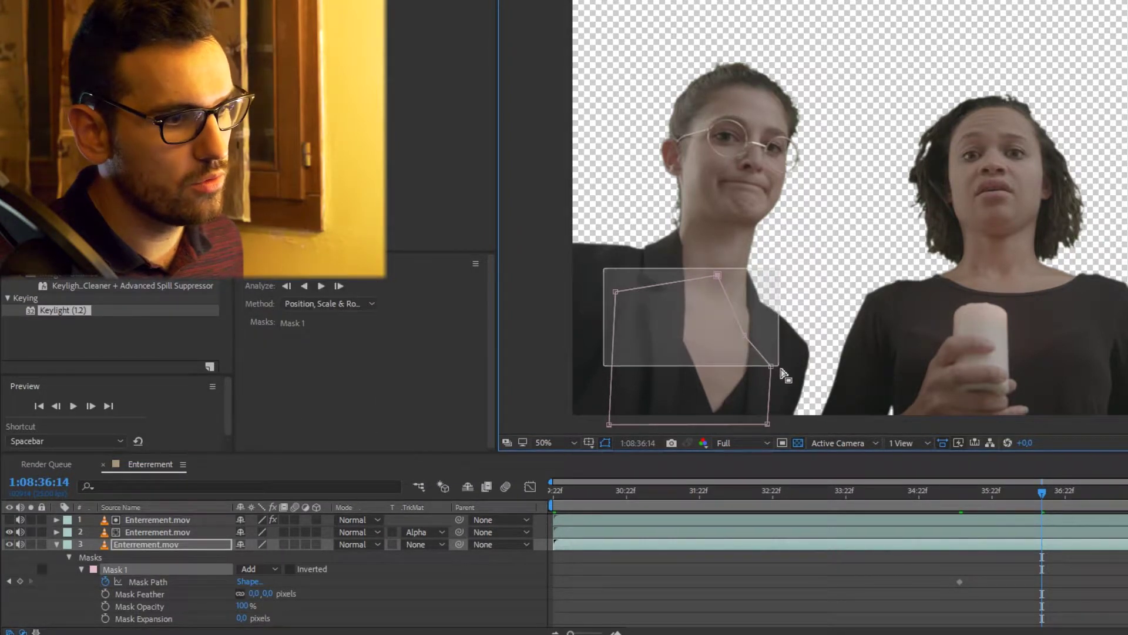
pyautogui.moveTo(772, 379); pyautogui.dragTo(754, 469)
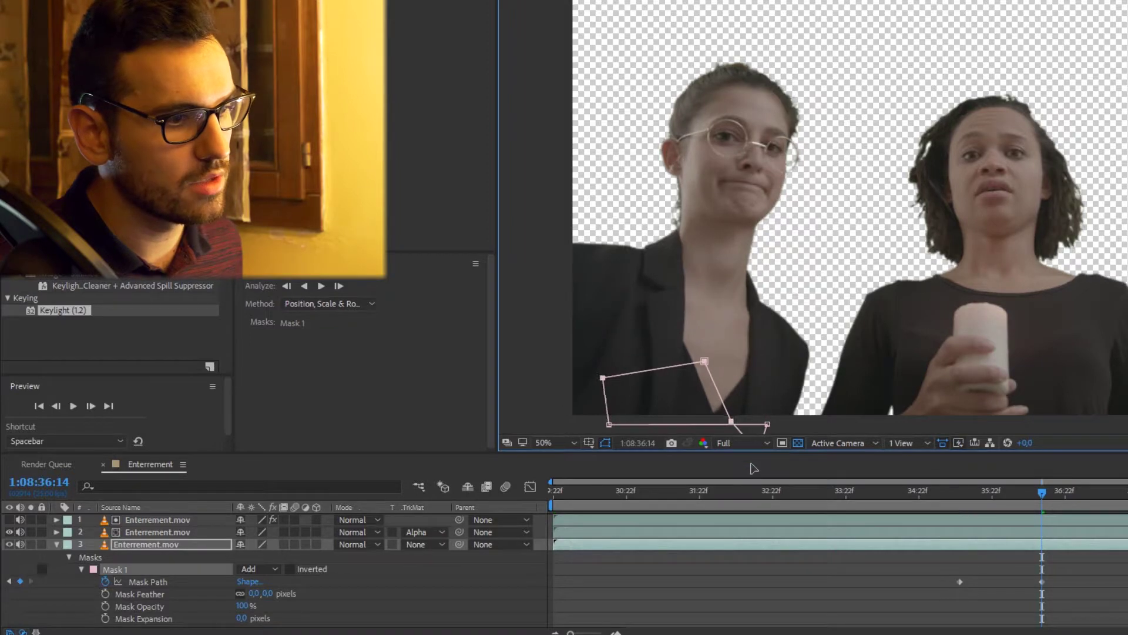
pyautogui.moveTo(929, 491); pyautogui.dragTo(435, 498)
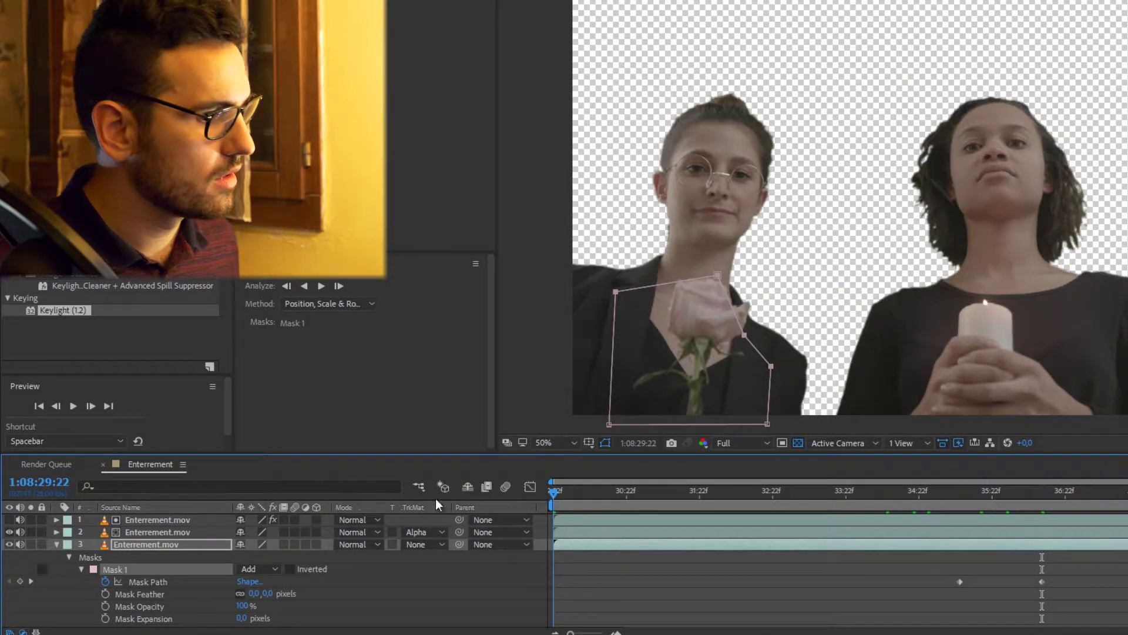
pyautogui.click(56, 545)
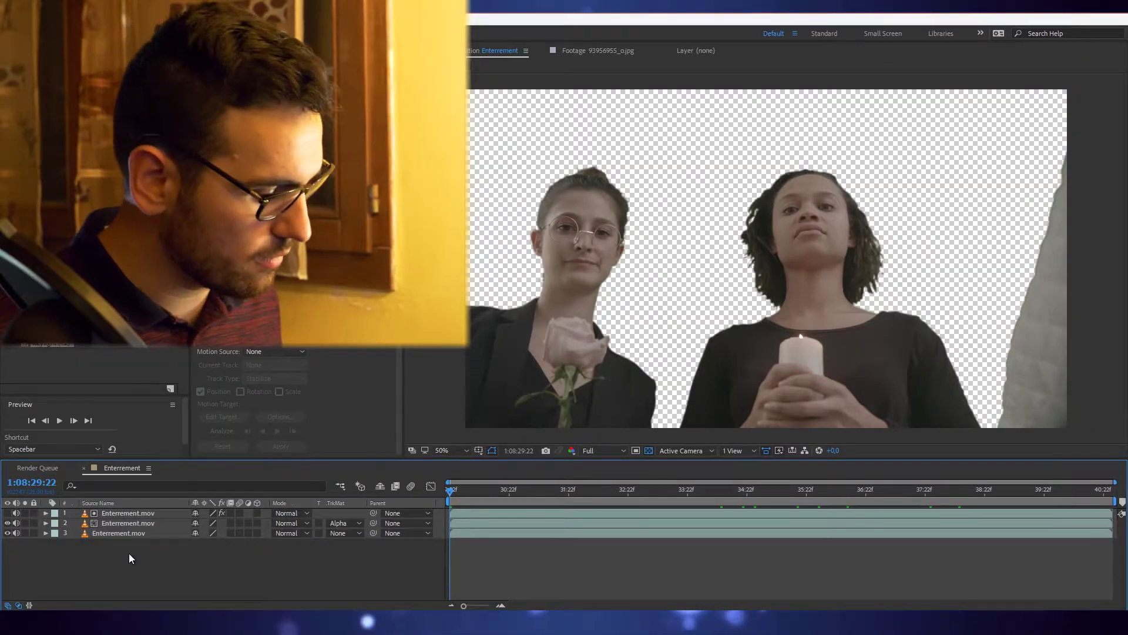
# Pre-compose the three selected Enterrement.mov layers into a composition named 'Girls'
pyautogui.hotkey('ctrl', 's')
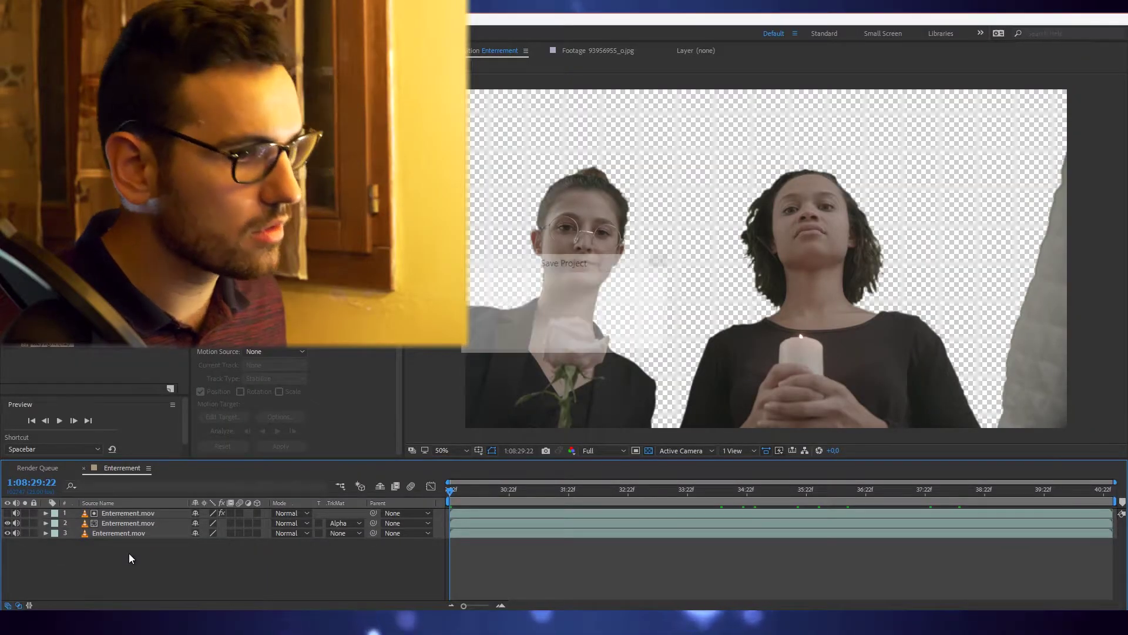
pyautogui.moveTo(129, 552); pyautogui.dragTo(132, 516)
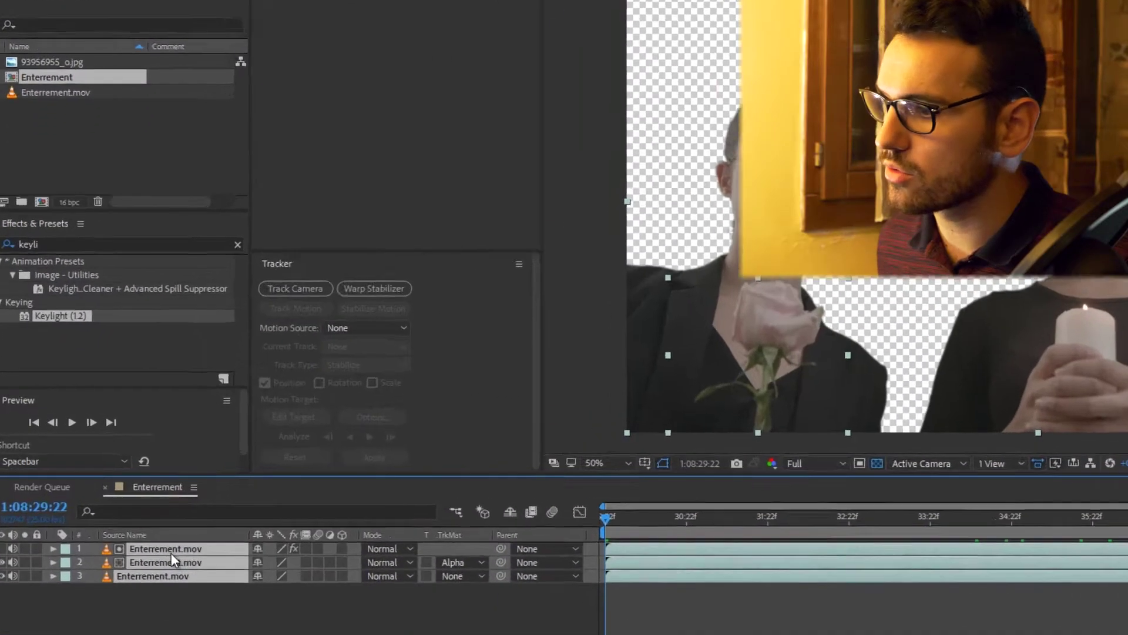
pyautogui.rightClick(171, 557)
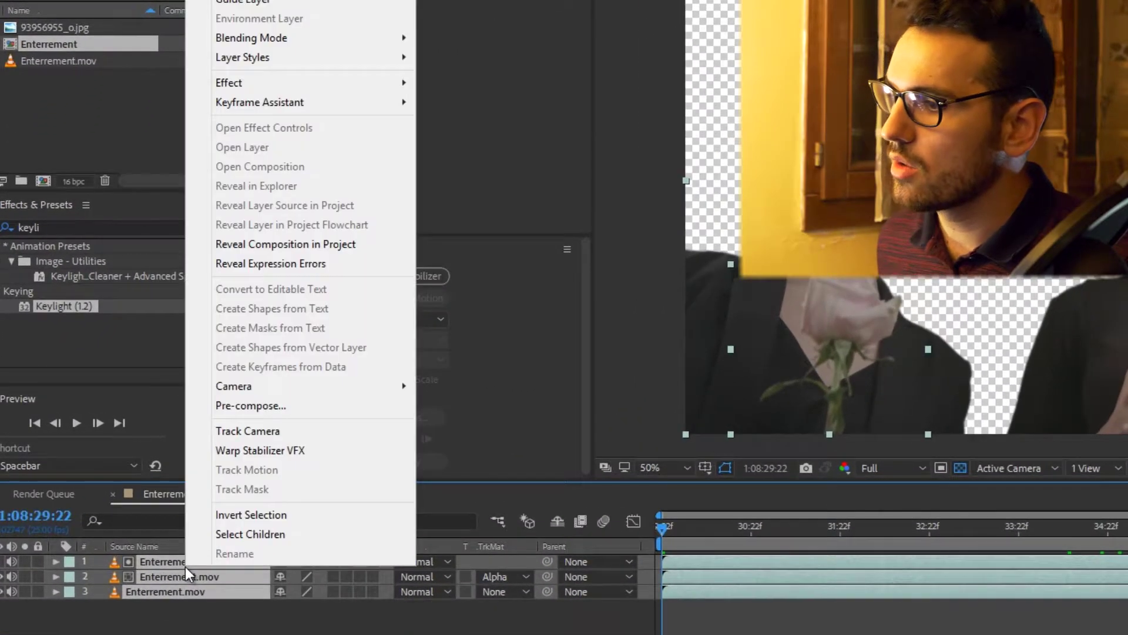
pyautogui.click(265, 405)
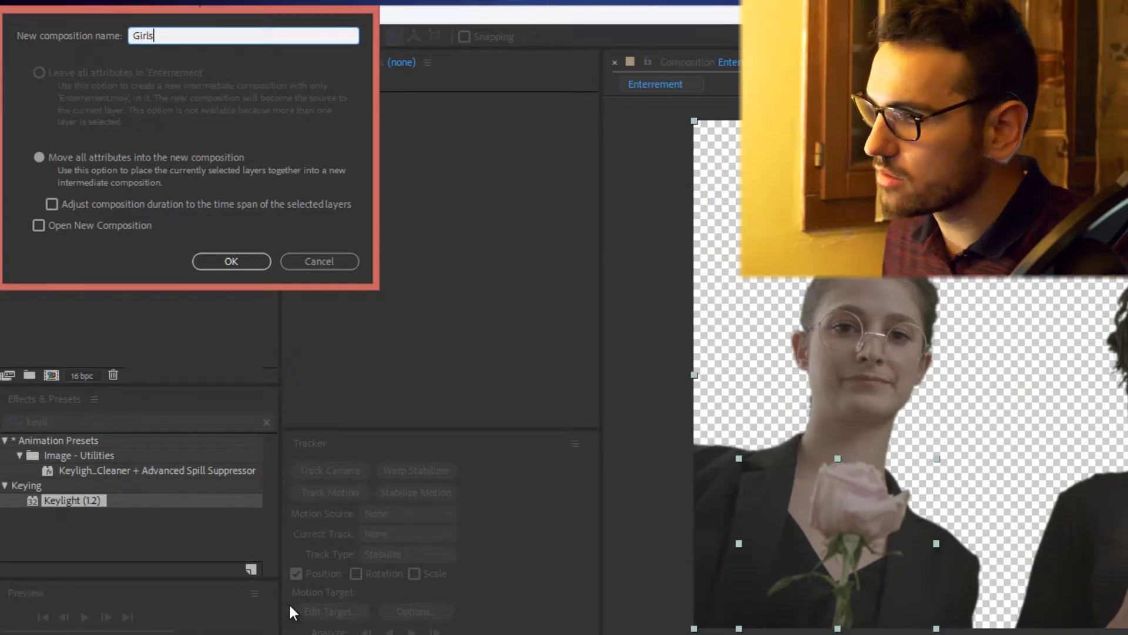
pyautogui.press('Return')
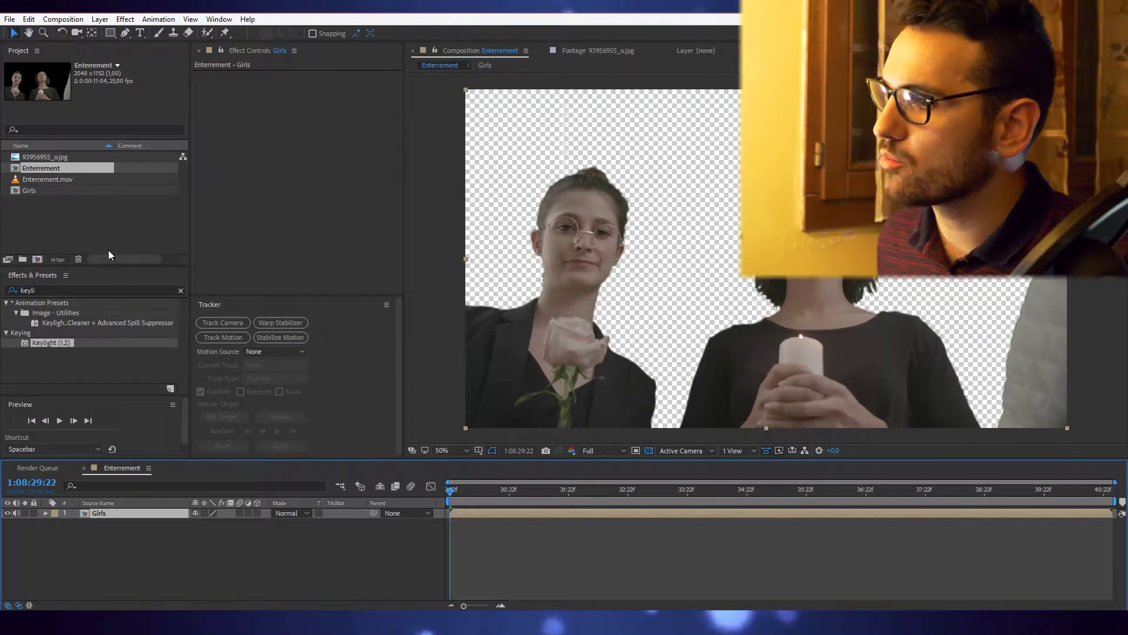
# Add the church photo 93956955_o.jpg below the Girls layer and scale it to 138%
pyautogui.moveTo(49, 157); pyautogui.dragTo(121, 530)
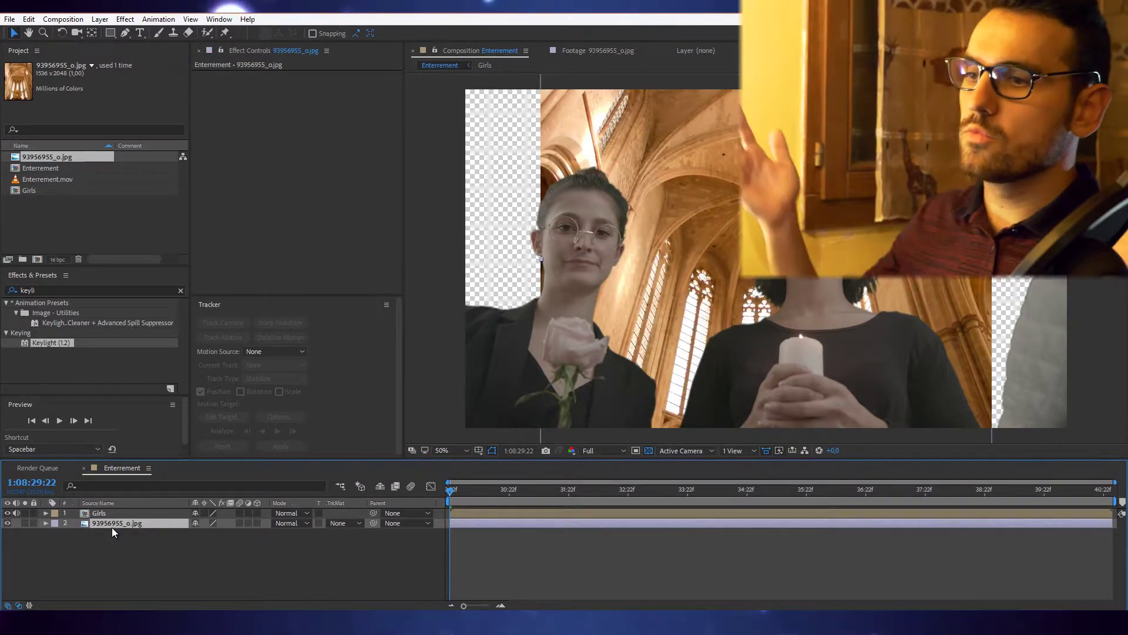
pyautogui.press('s')
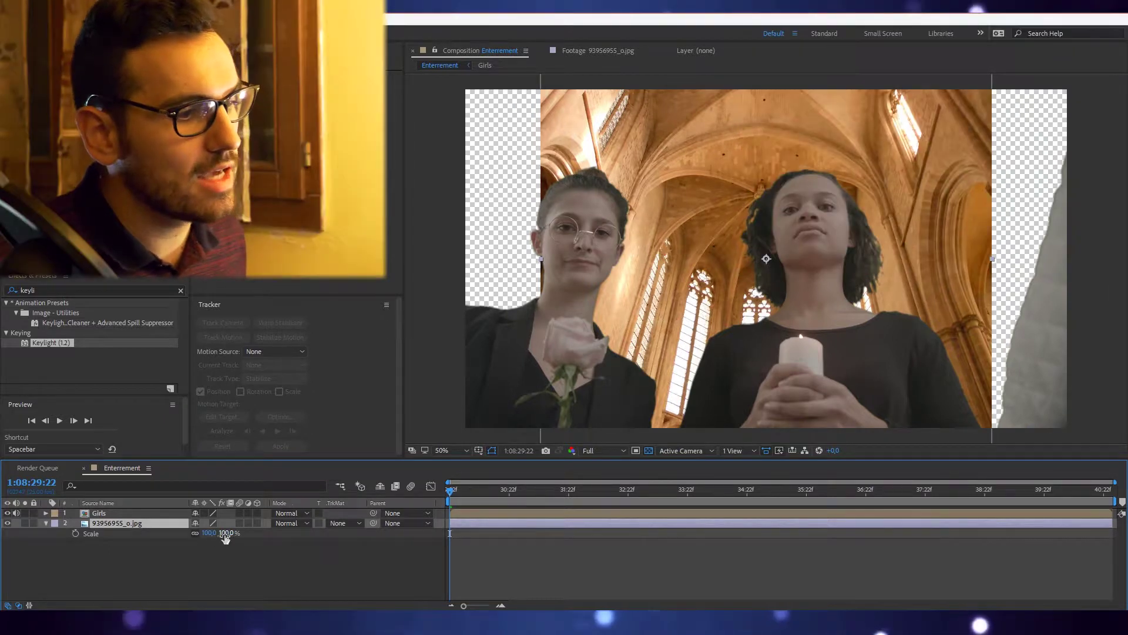
pyautogui.moveTo(224, 535); pyautogui.dragTo(246, 534)
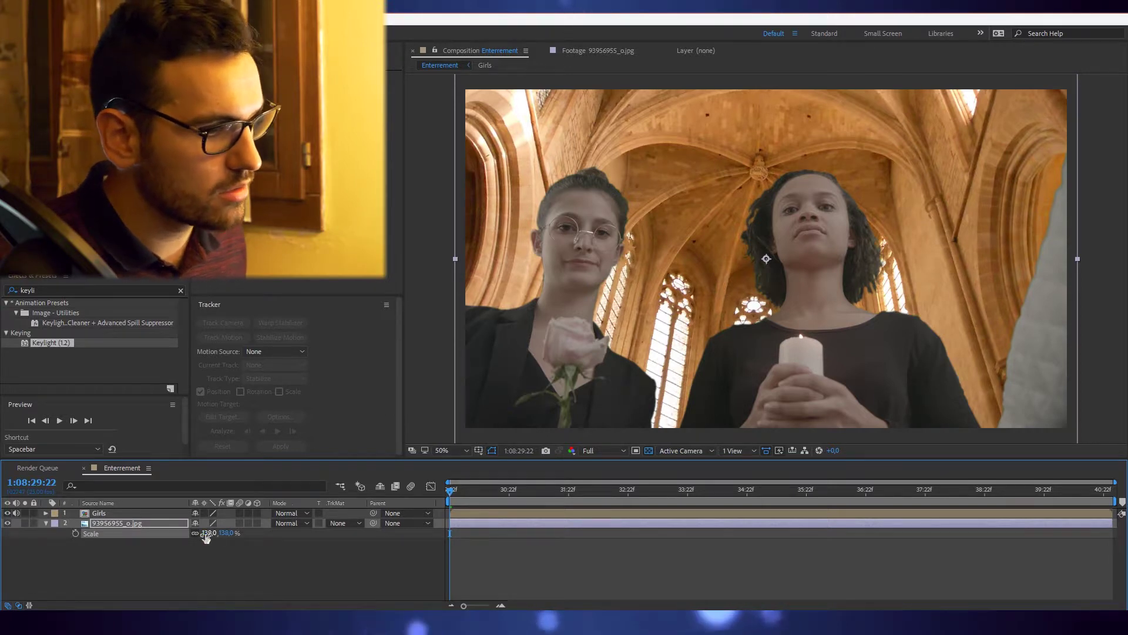
# Shift the church photo up by setting its Position Y to 362
pyautogui.click(157, 524)
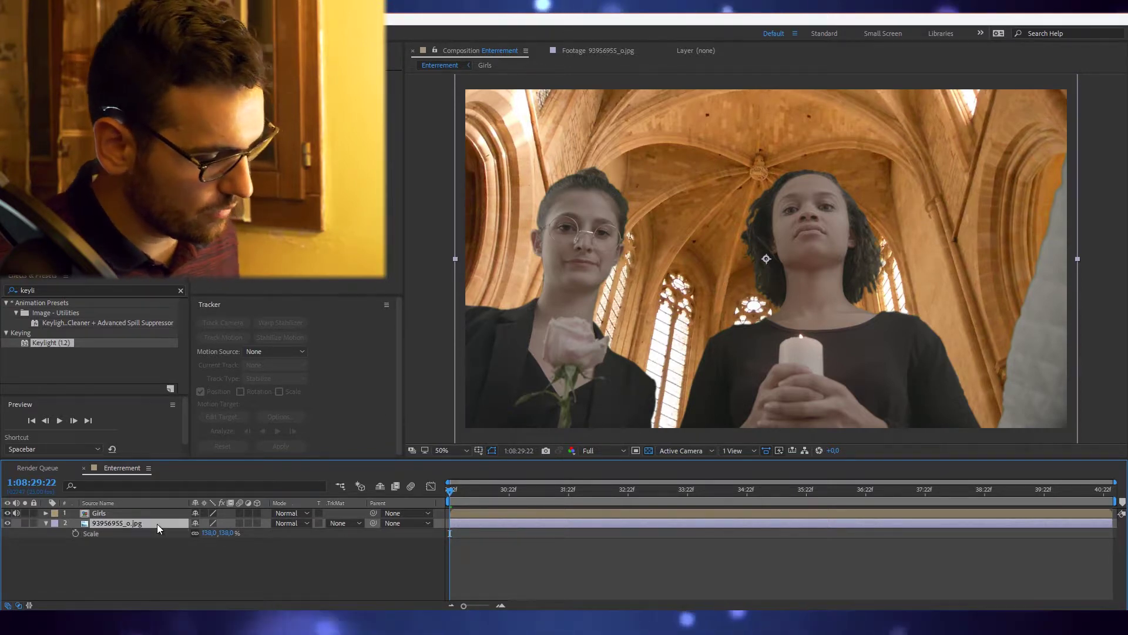
pyautogui.press('p')
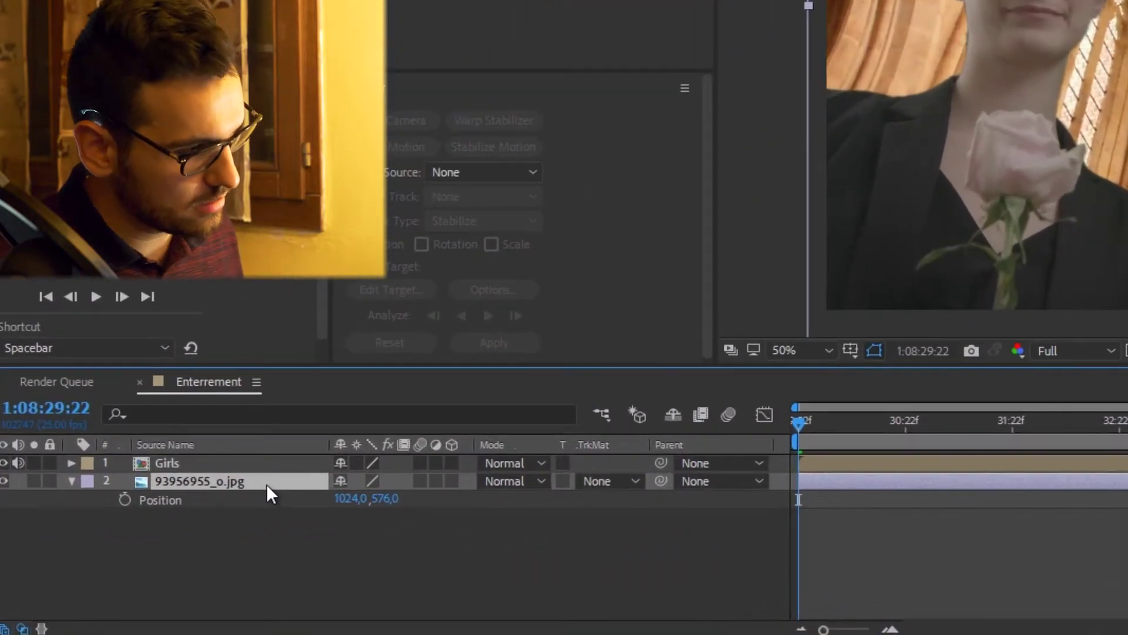
pyautogui.press('s')
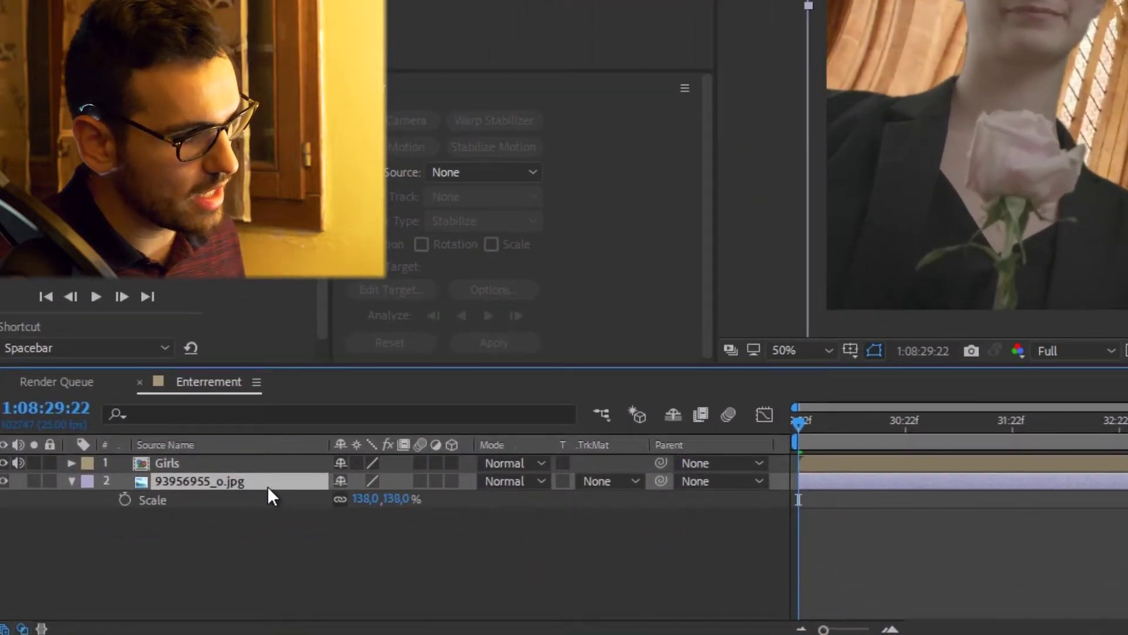
pyautogui.press('p')
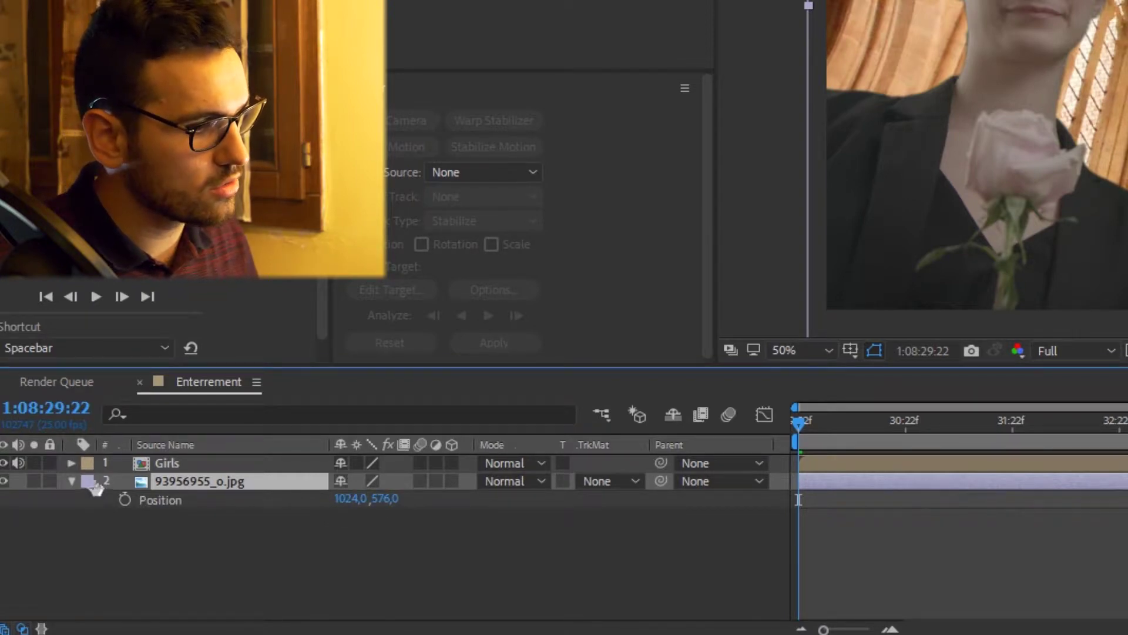
pyautogui.click(69, 481)
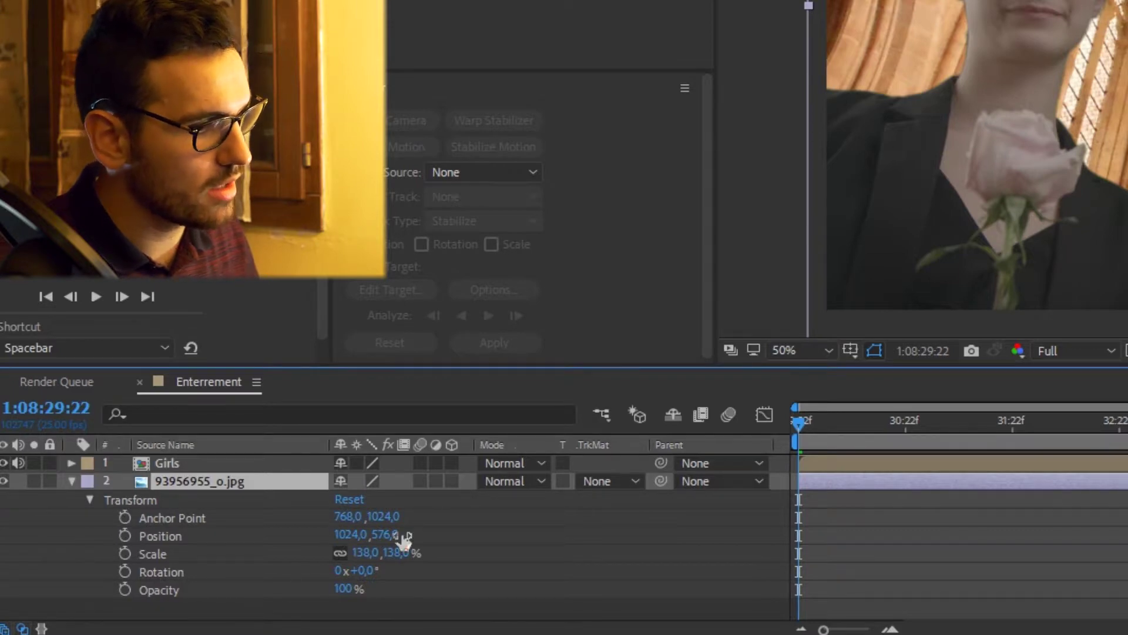
pyautogui.moveTo(397, 538); pyautogui.dragTo(34, 559)
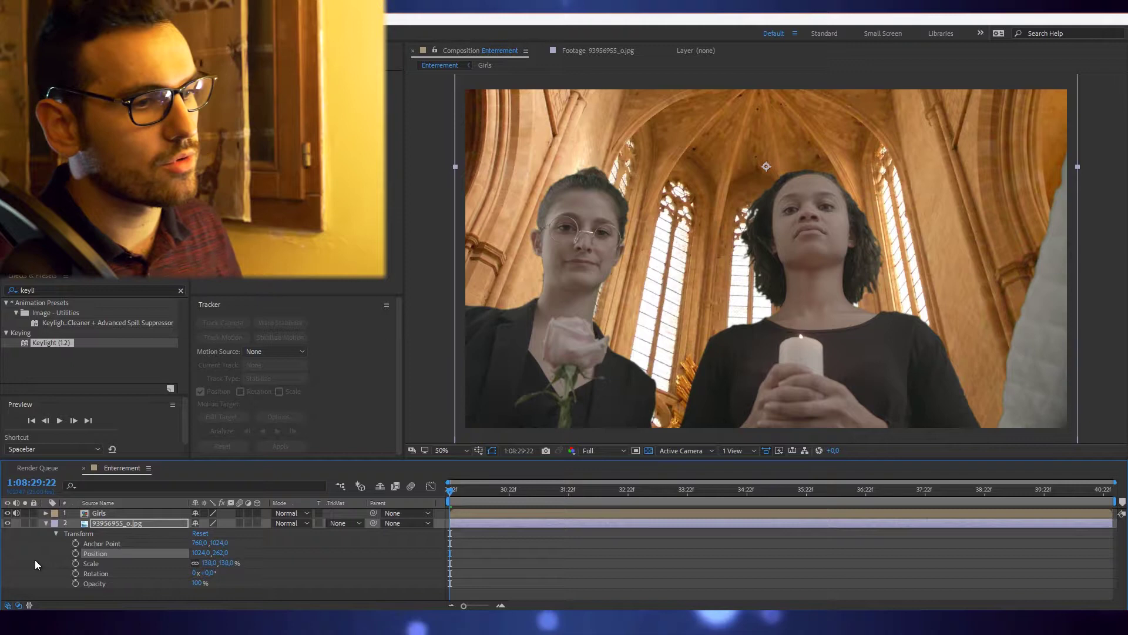
pyautogui.click(45, 523)
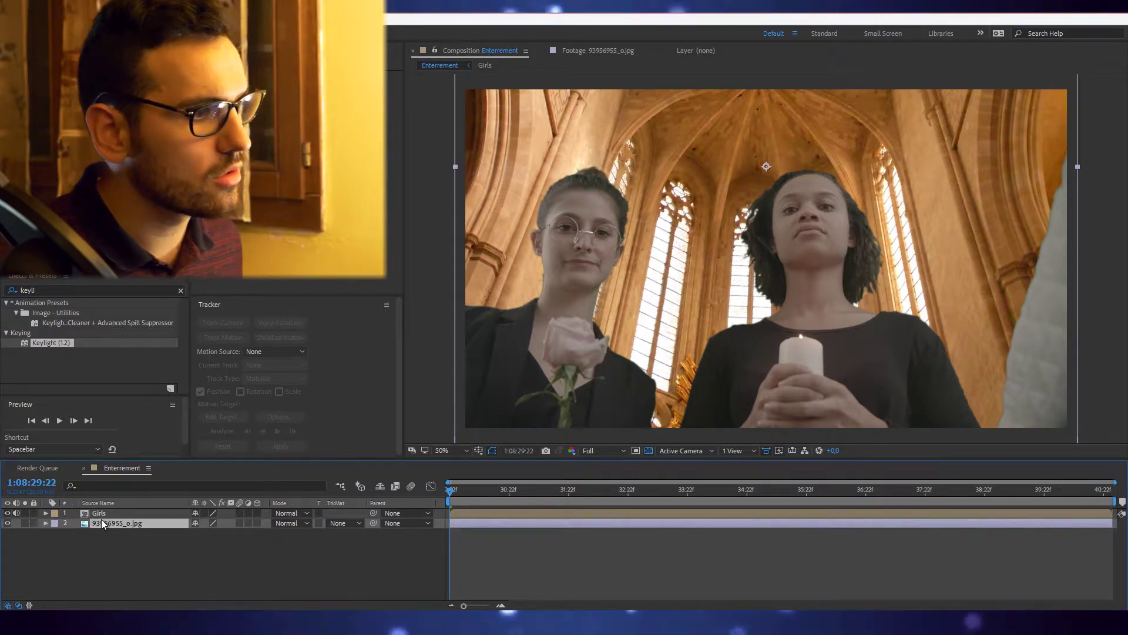
pyautogui.click(66, 290)
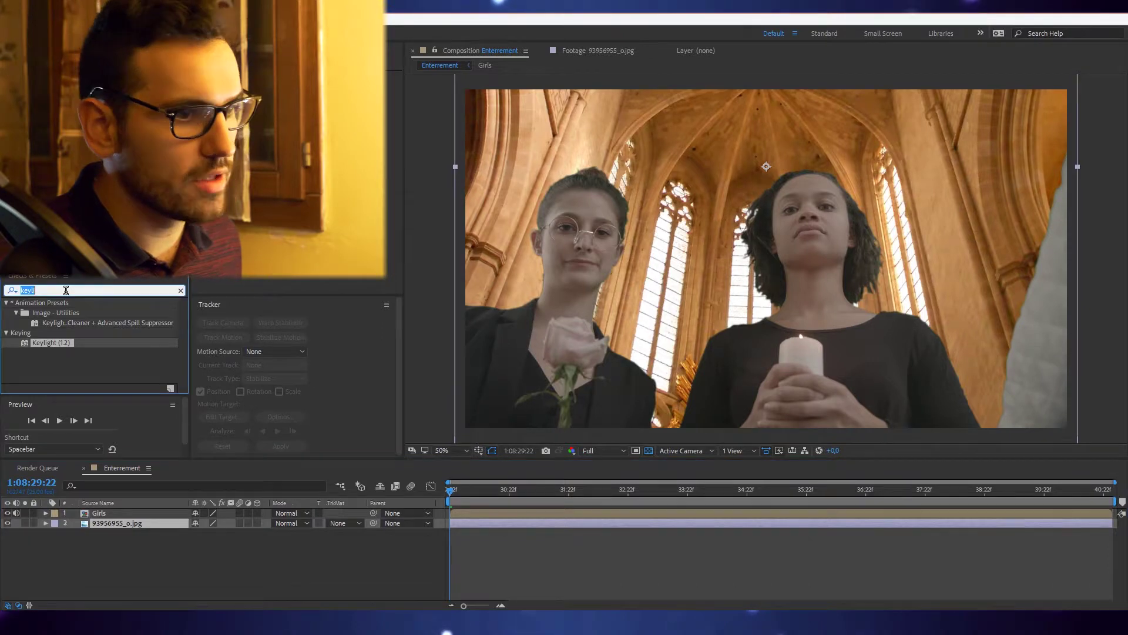
pyautogui.write('satur')
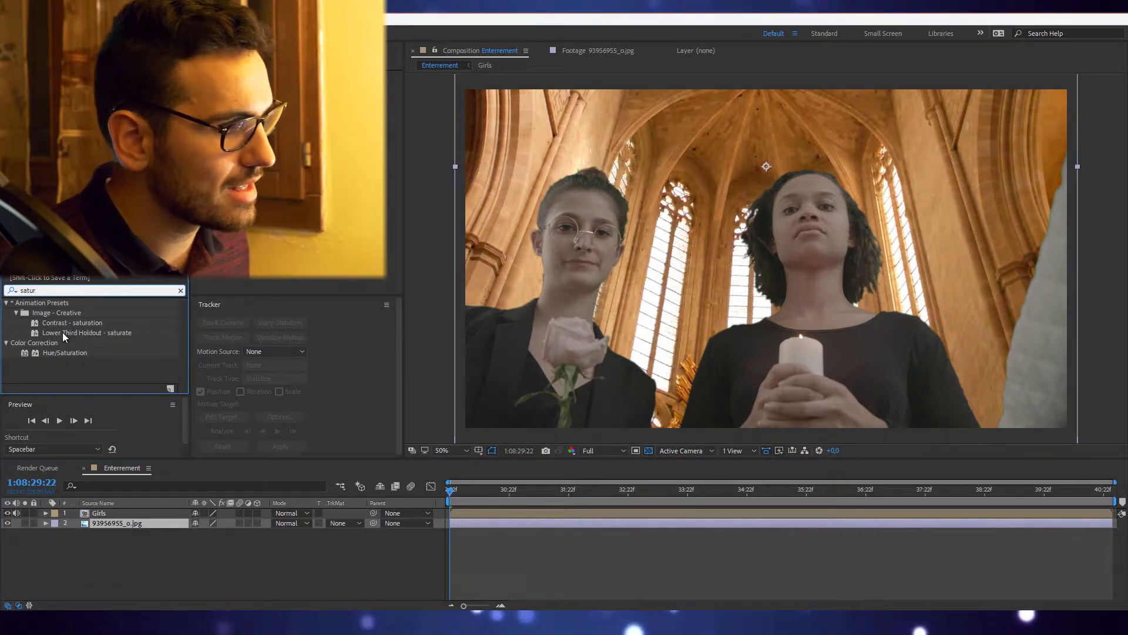
# Apply Hue/Saturation to the church background and desaturate it to -26
pyautogui.click(67, 351)
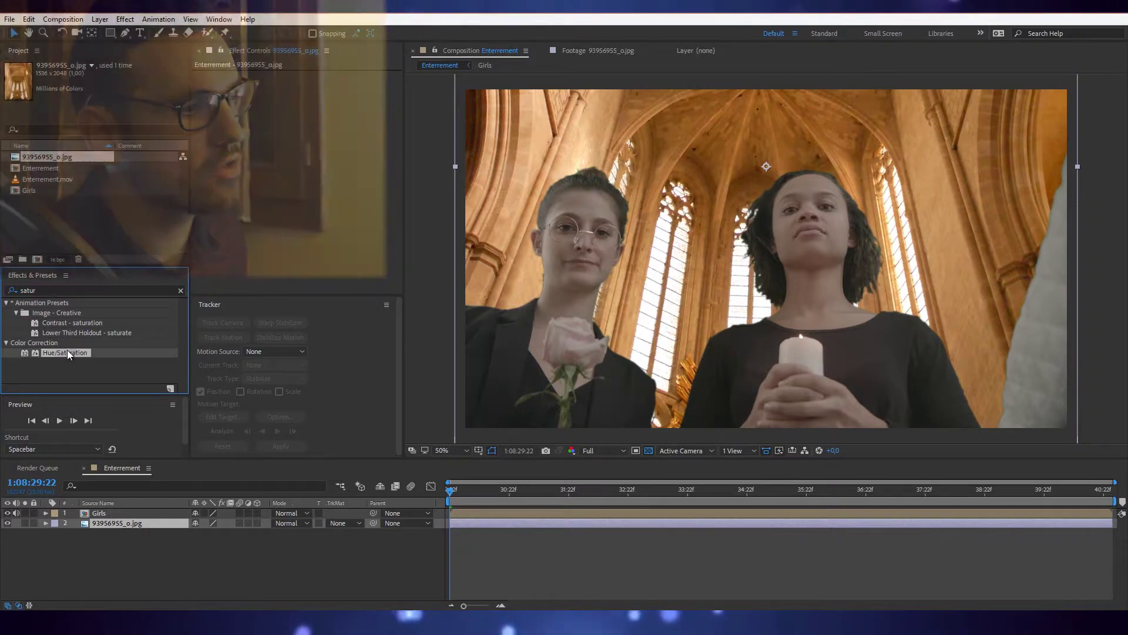
pyautogui.moveTo(67, 350); pyautogui.dragTo(216, 226)
pyautogui.moveTo(259, 192); pyautogui.dragTo(259, 192)
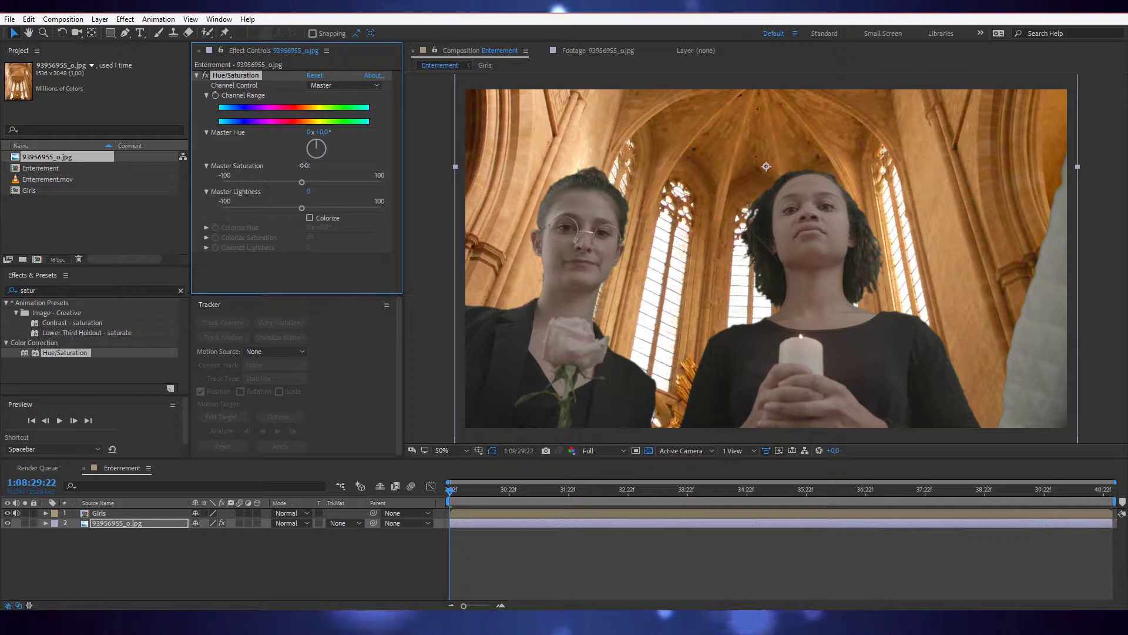
pyautogui.moveTo(304, 165); pyautogui.dragTo(292, 165)
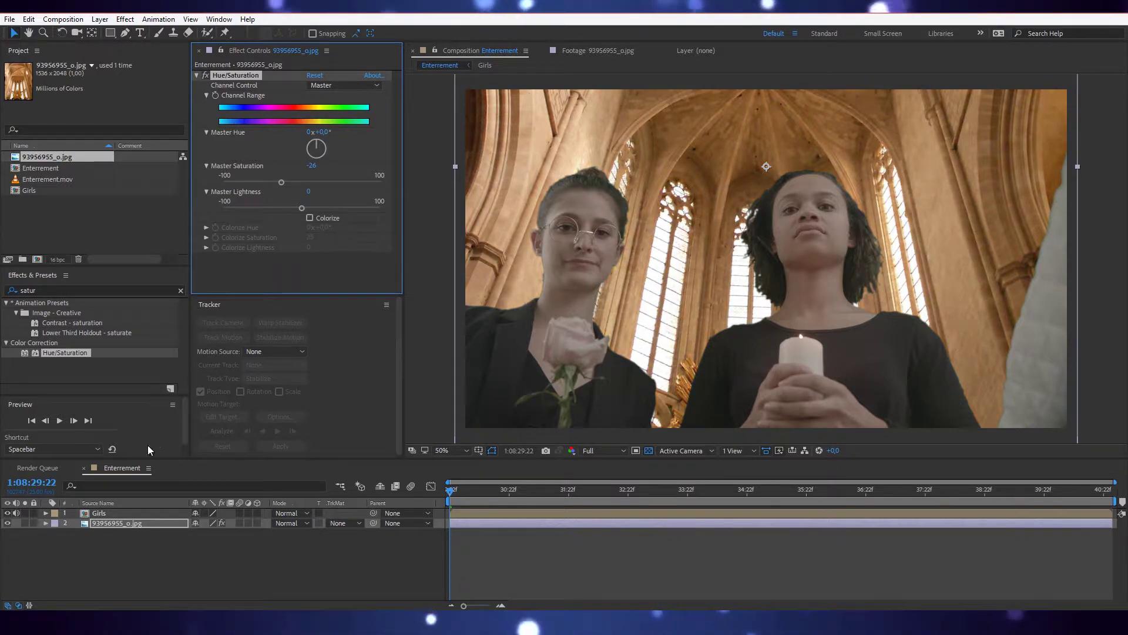
# Add Curves to the church background and pull the Red channel down slightly
pyautogui.click(104, 519)
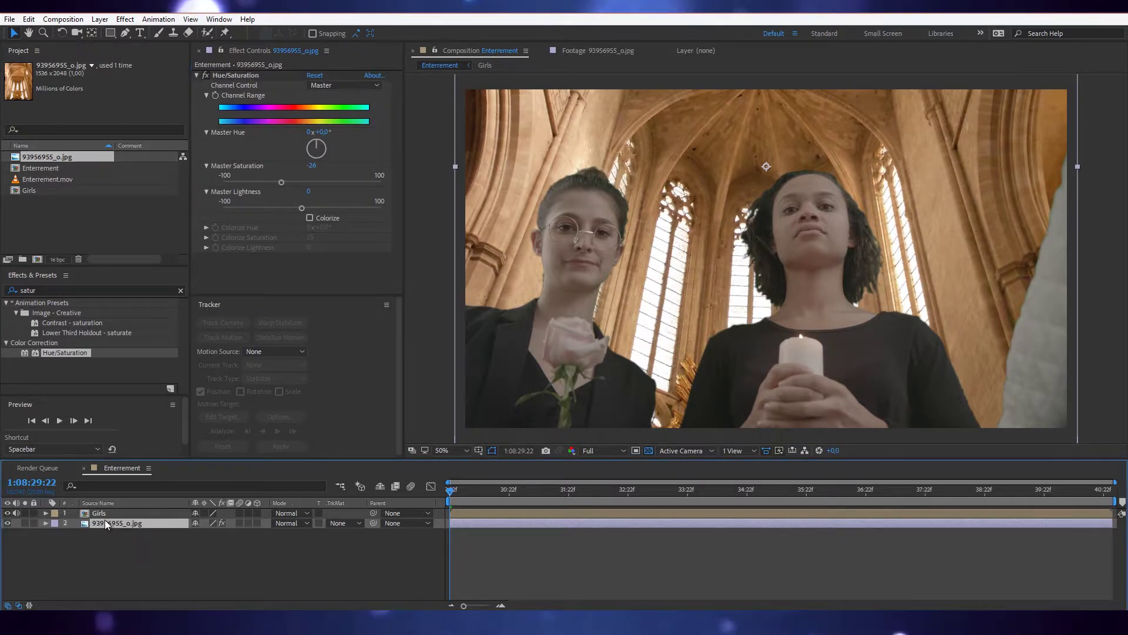
pyautogui.click(71, 290)
pyautogui.write('curve')
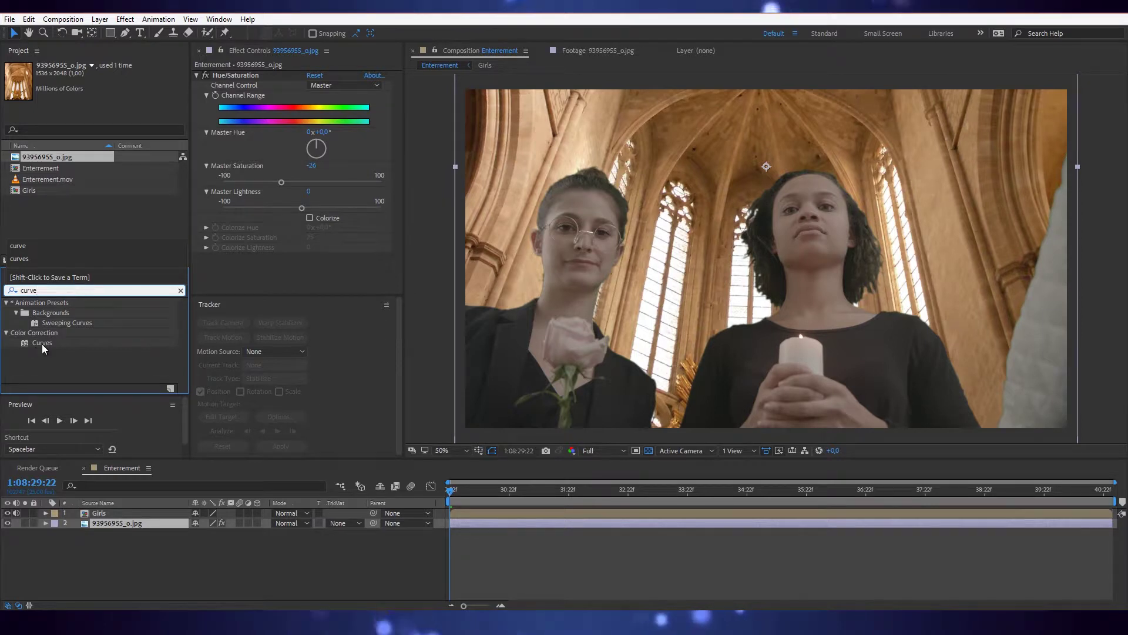
pyautogui.moveTo(41, 344); pyautogui.dragTo(238, 259)
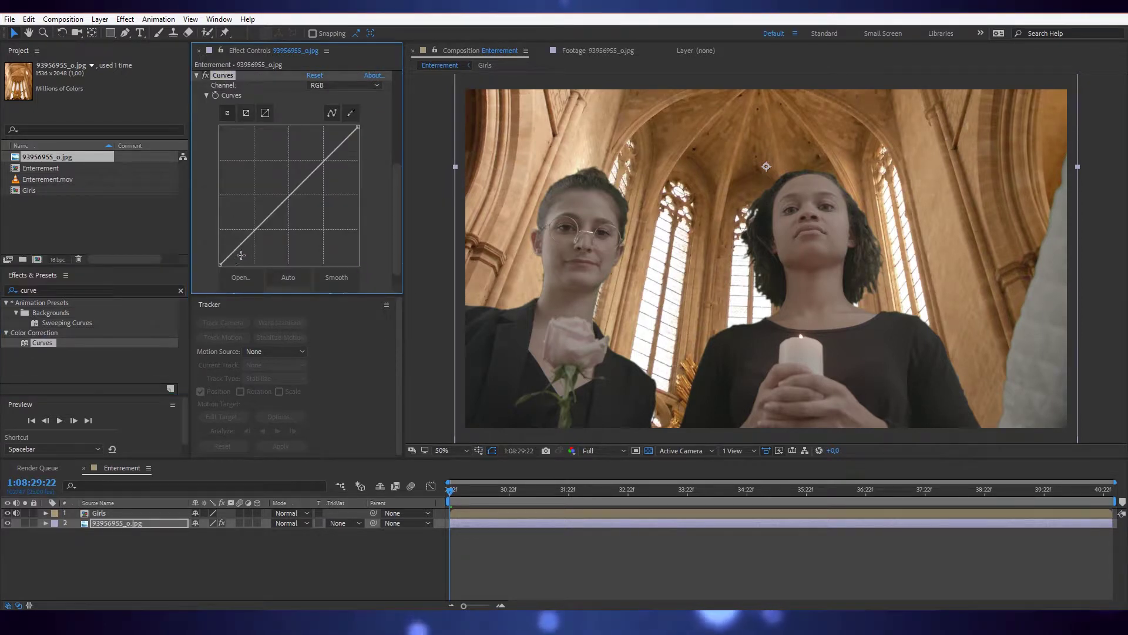
pyautogui.click(340, 86)
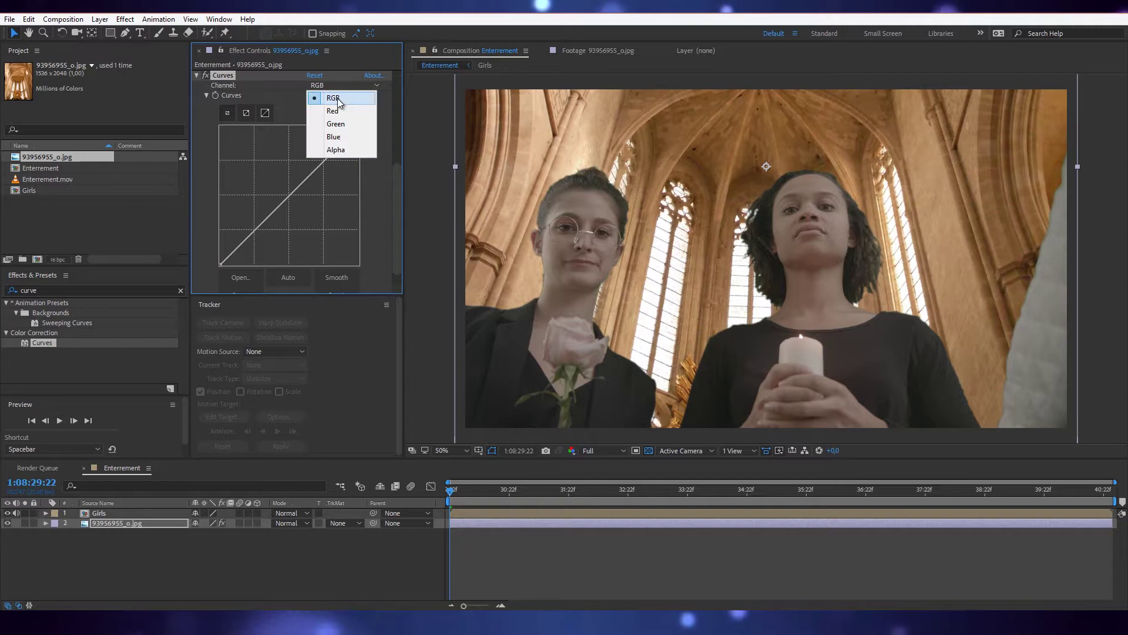
pyautogui.click(333, 111)
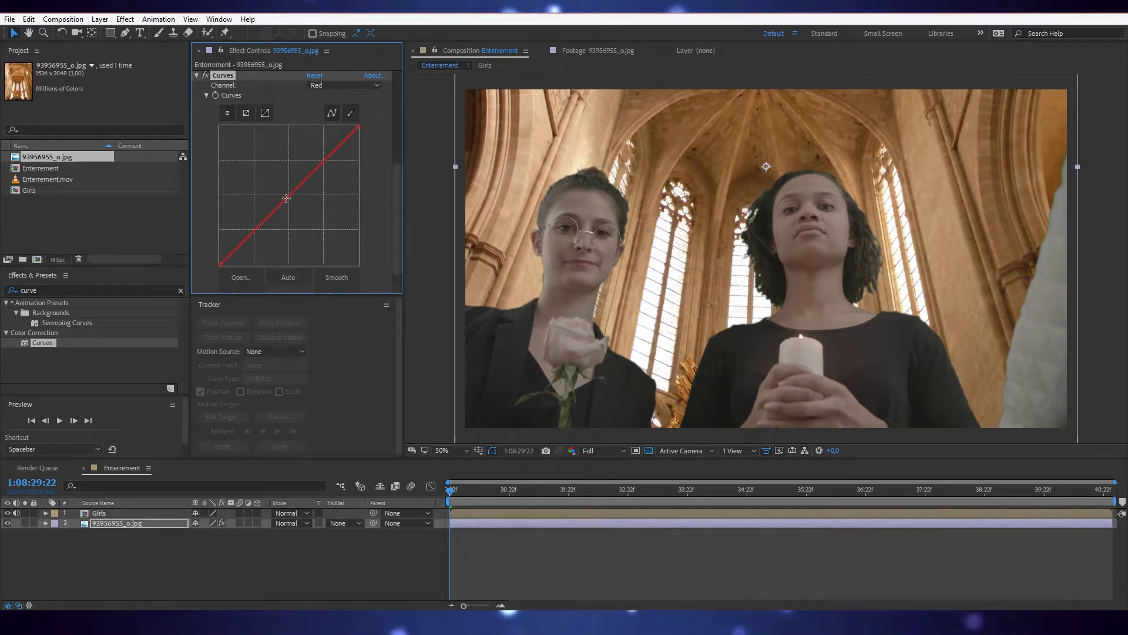
pyautogui.moveTo(288, 202); pyautogui.dragTo(294, 205)
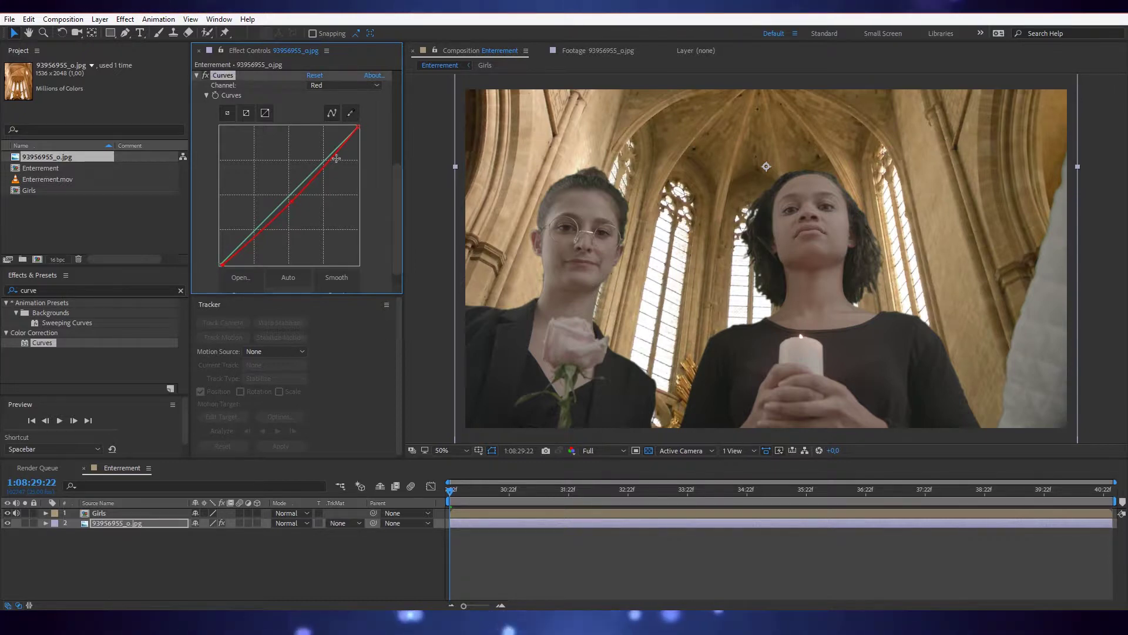
# Add a control point on the Blue curve, then collapse the Curves and Hue/Saturation effects
pyautogui.click(343, 88)
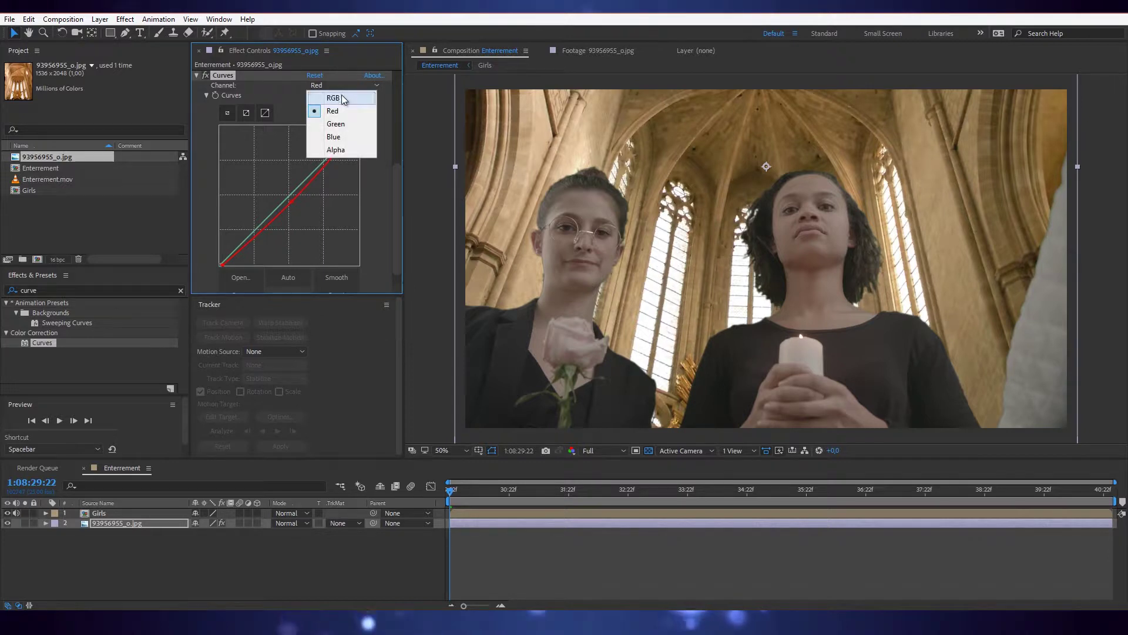
pyautogui.click(343, 98)
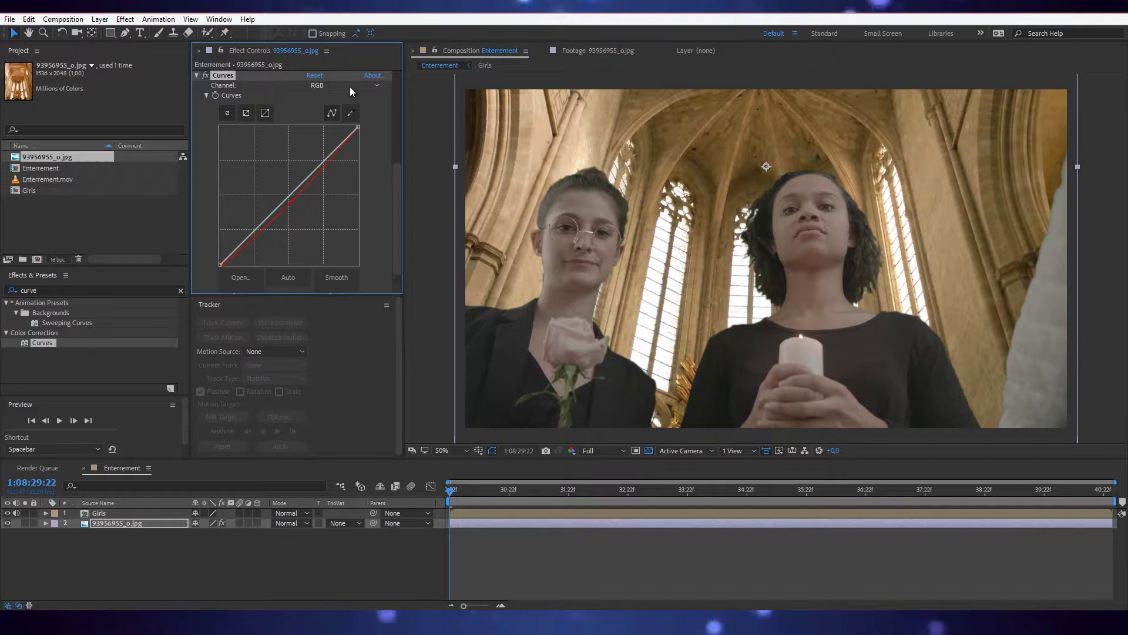
pyautogui.click(350, 87)
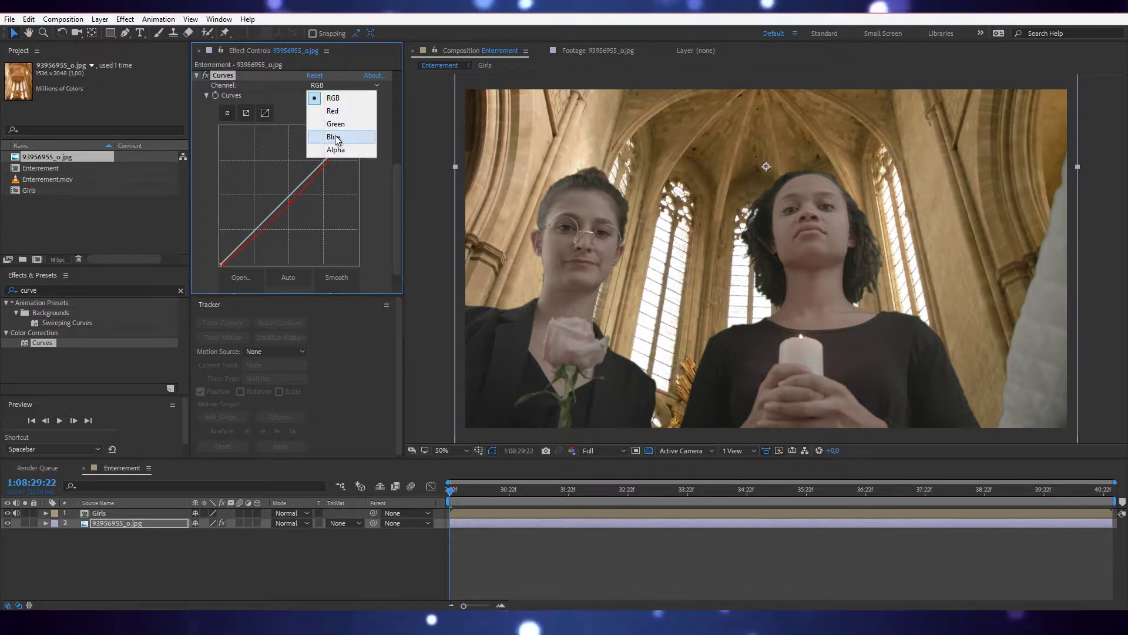
pyautogui.click(335, 138)
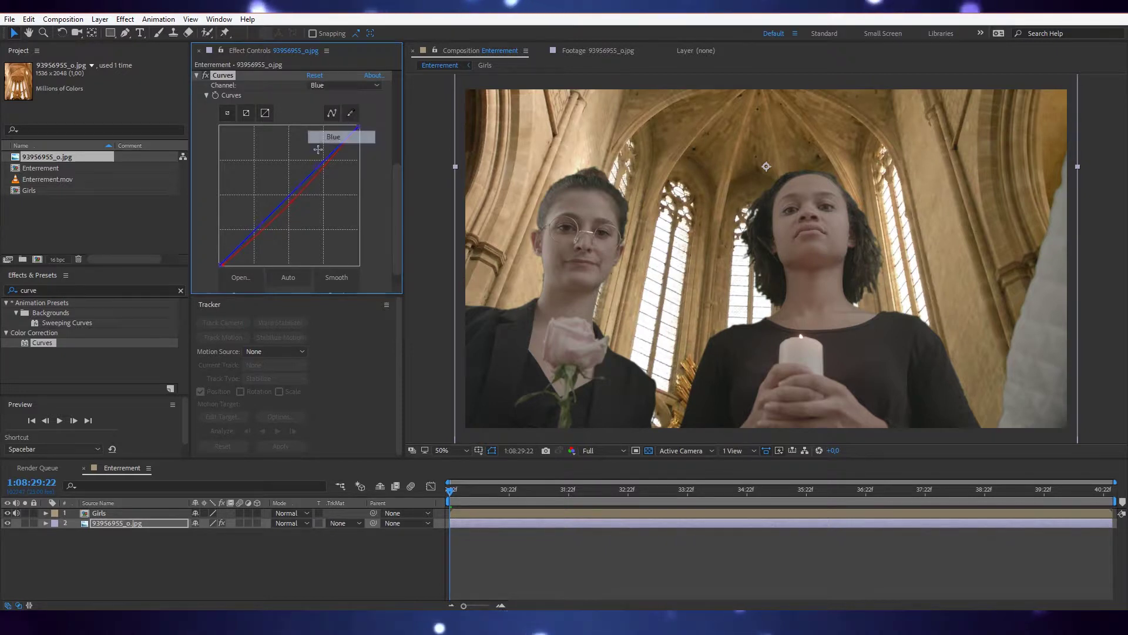
pyautogui.click(280, 207)
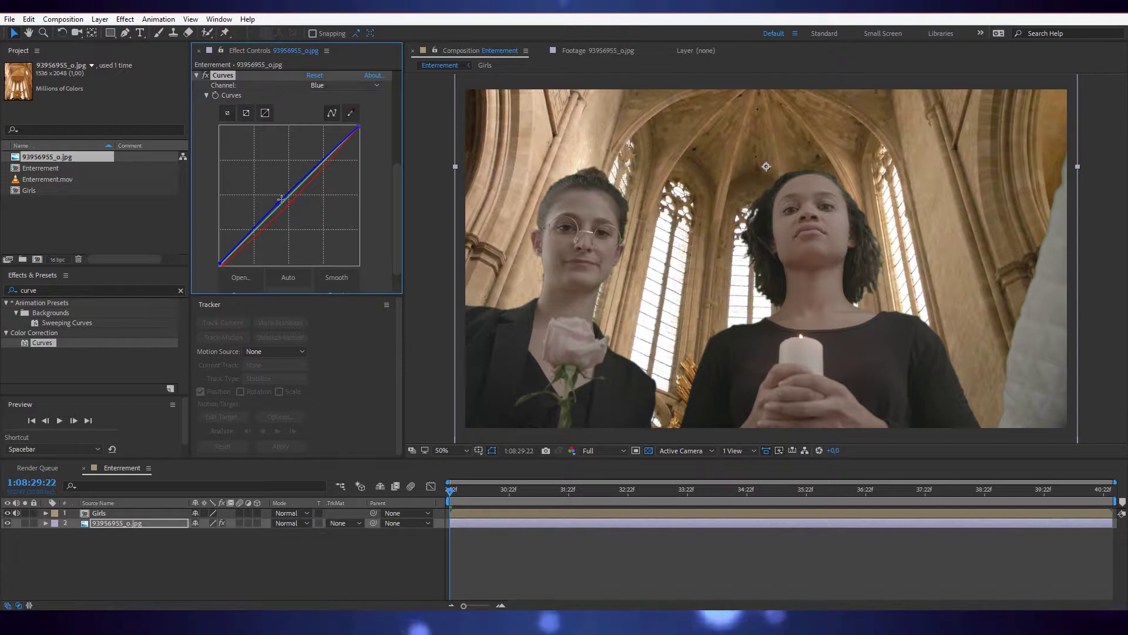
pyautogui.click(114, 524)
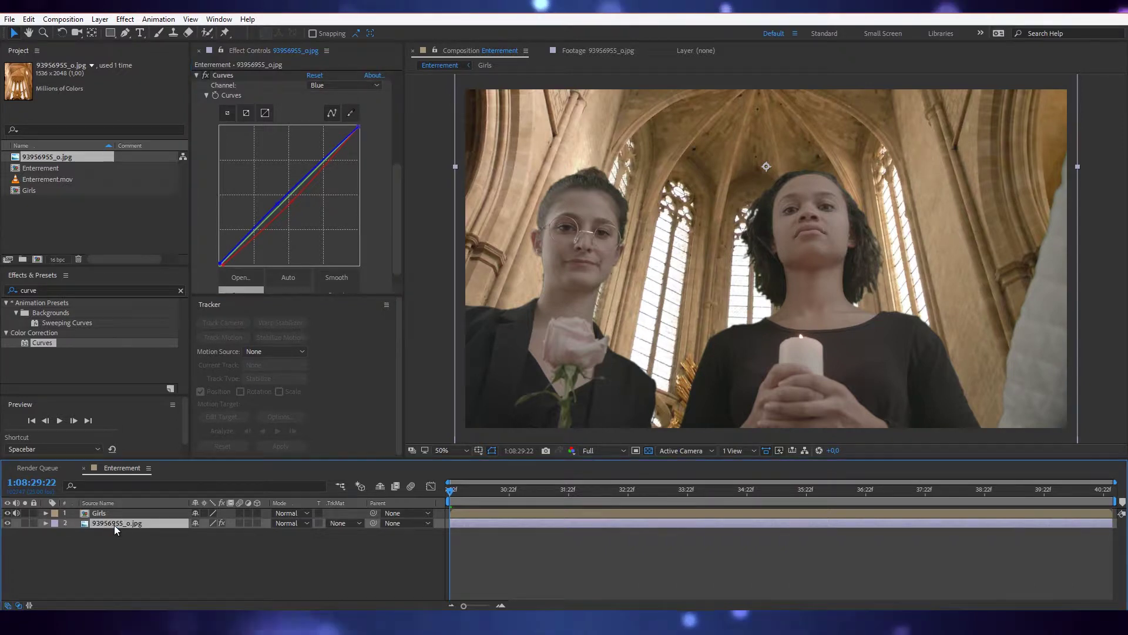
pyautogui.click(198, 75)
pyautogui.click(197, 75)
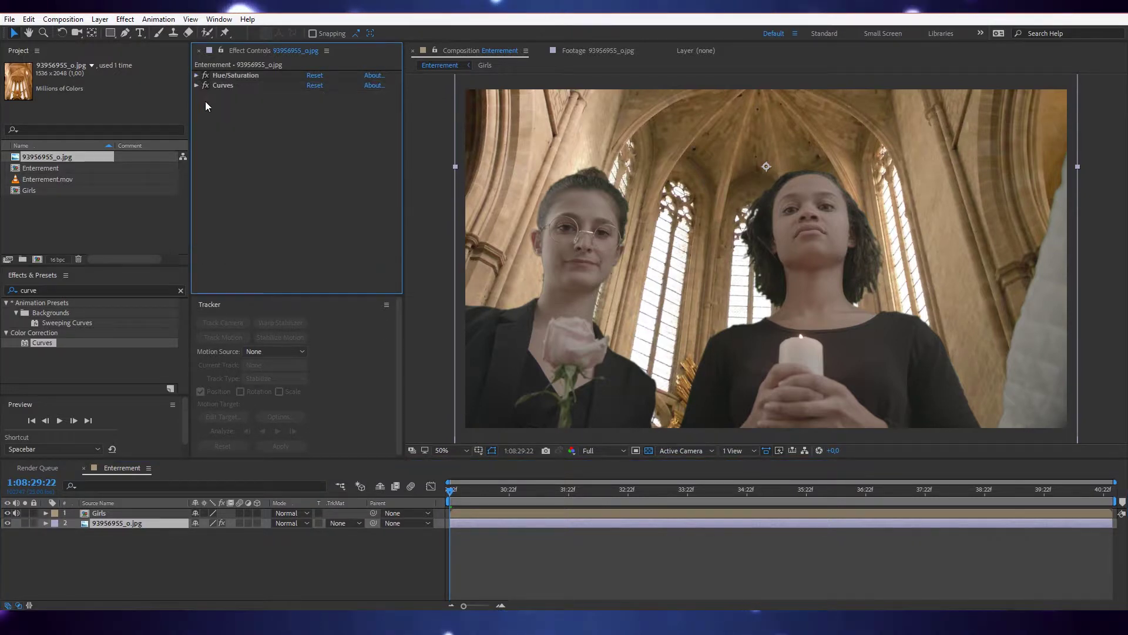
# Apply Camera Lens Blur to the church background with a Blur Radius of 5
pyautogui.doubleClick(68, 290)
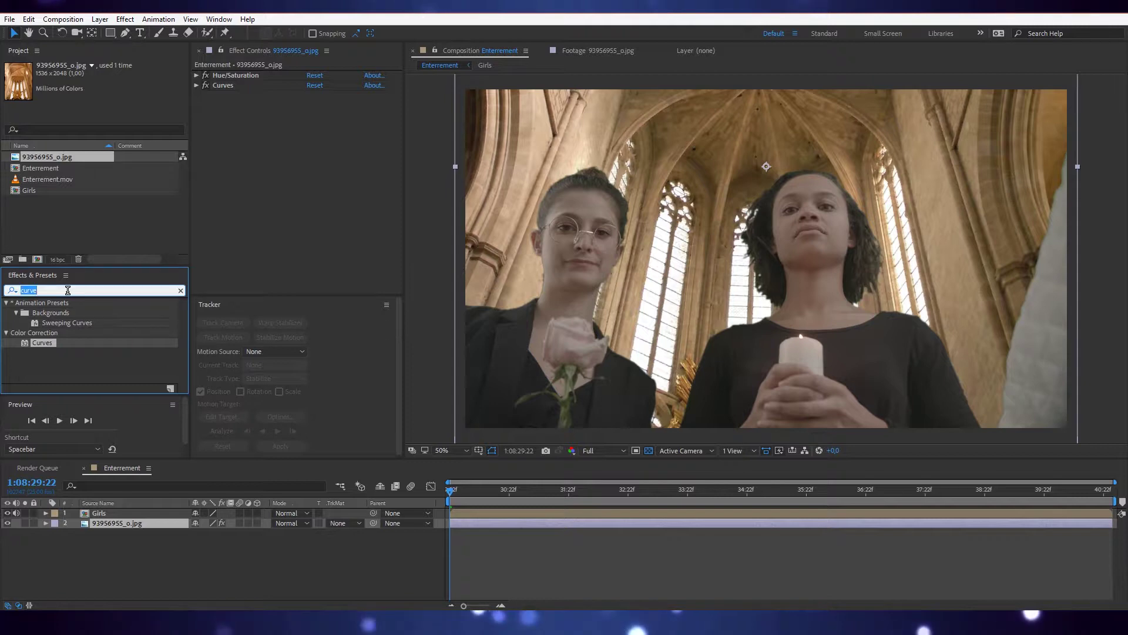
pyautogui.write('c')
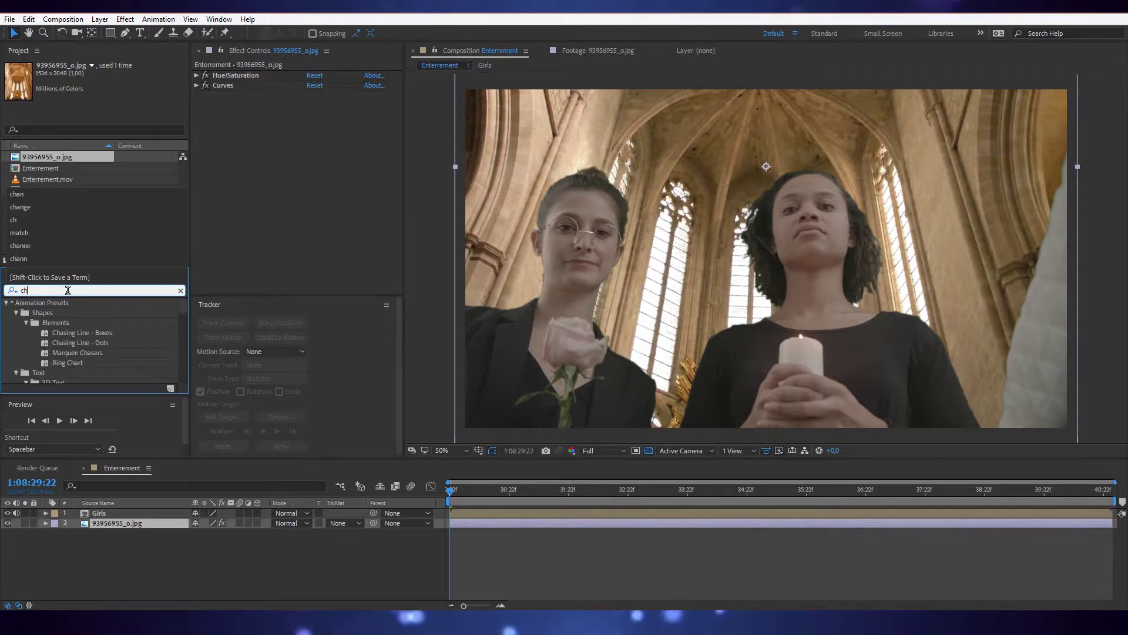
pyautogui.write('ame')
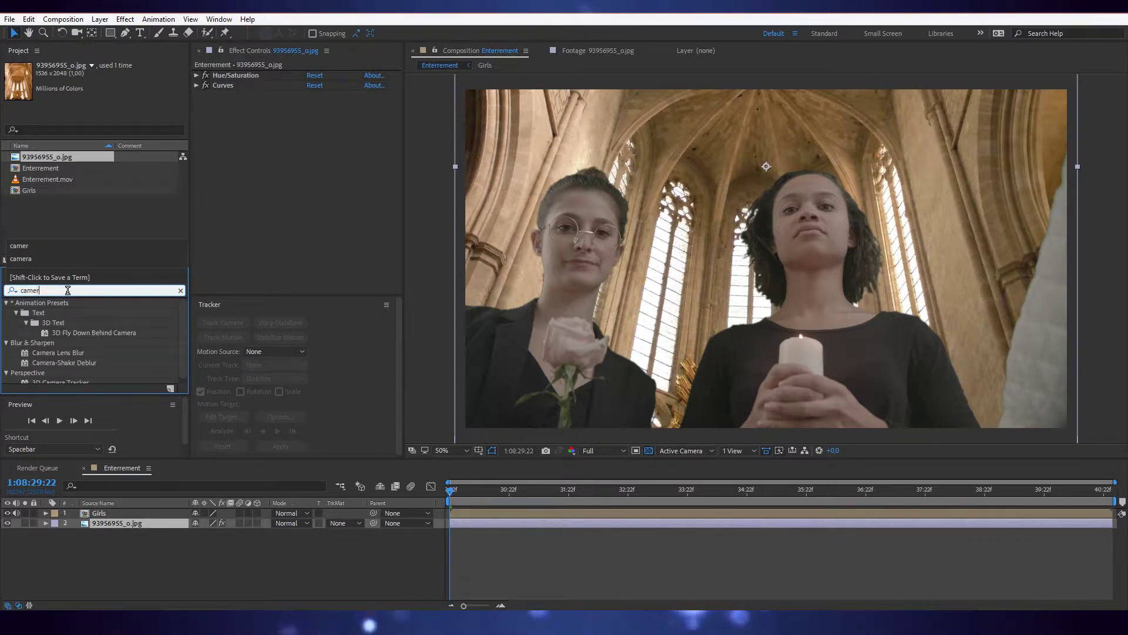
pyautogui.write('r')
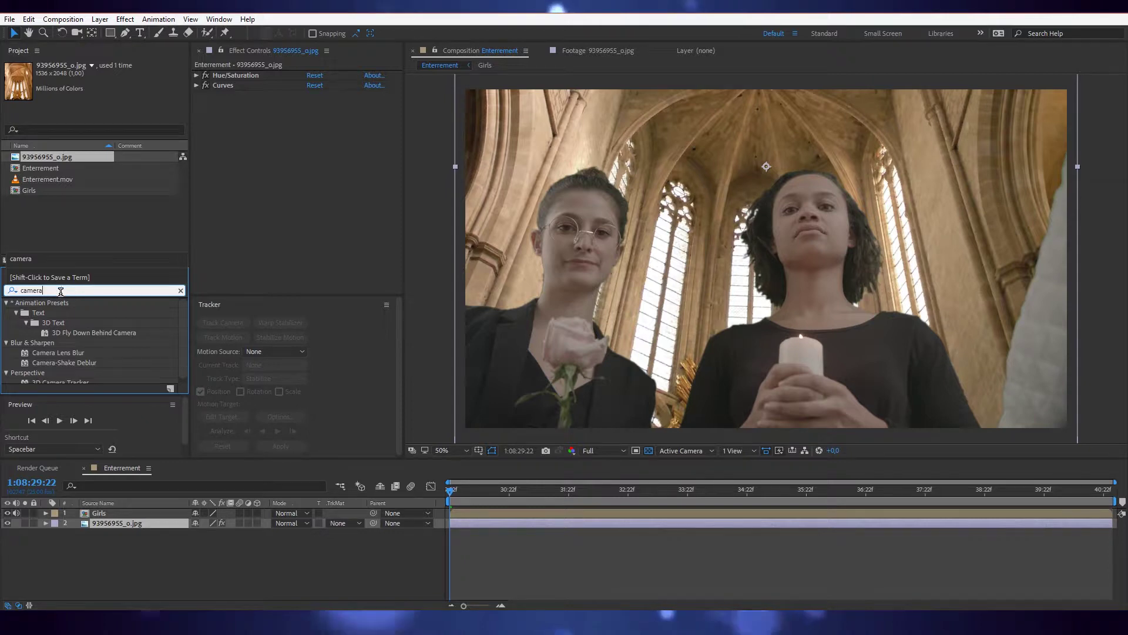
pyautogui.write('a')
pyautogui.click(68, 353)
pyautogui.moveTo(68, 352); pyautogui.dragTo(265, 201)
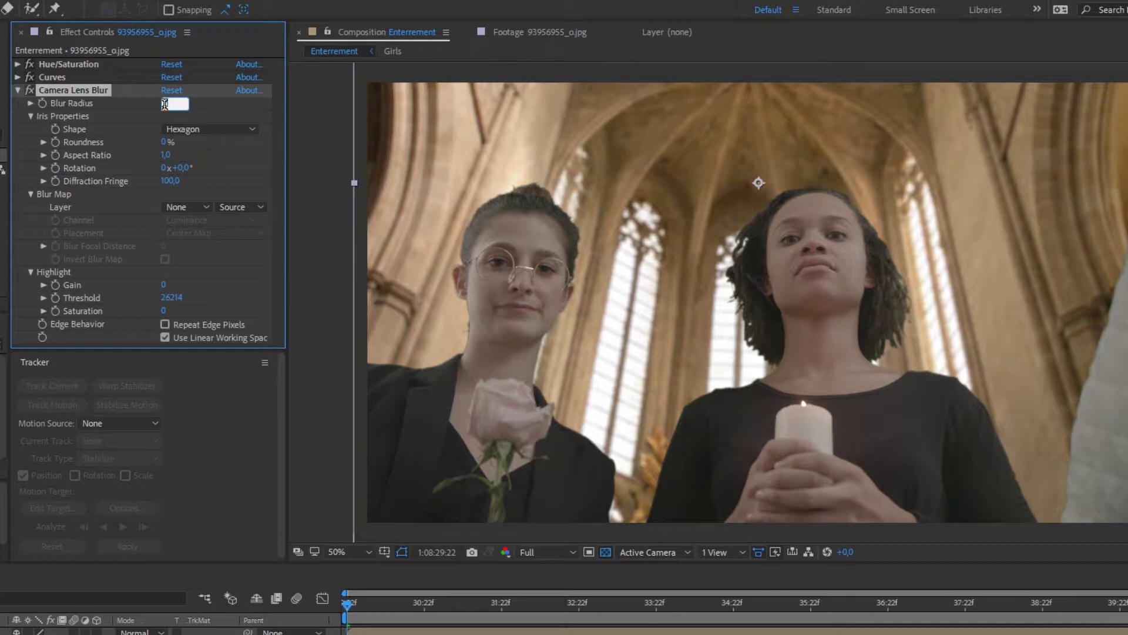
pyautogui.write('5')
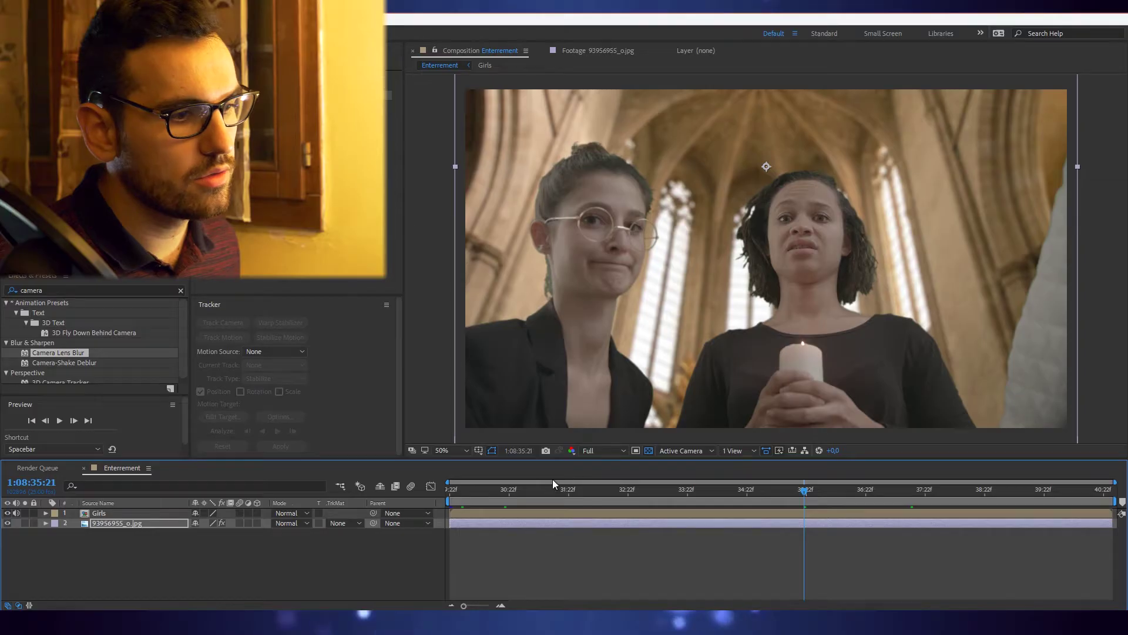
pyautogui.moveTo(556, 489); pyautogui.dragTo(399, 498)
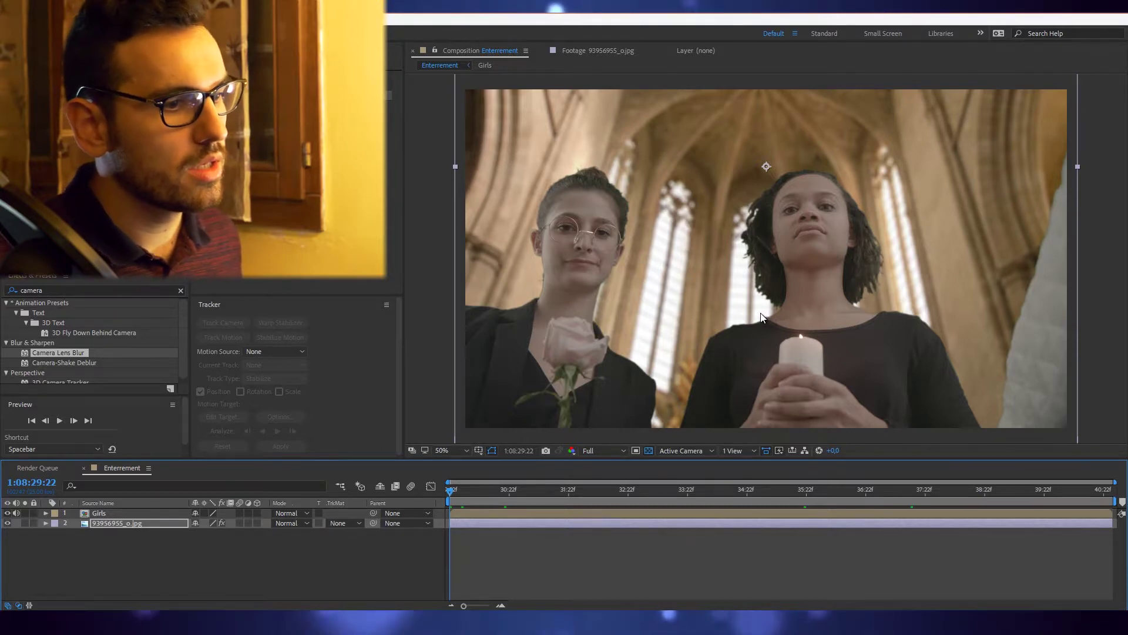
# Duplicate the Girls layer so there are three Girls copies
pyautogui.press('Return')
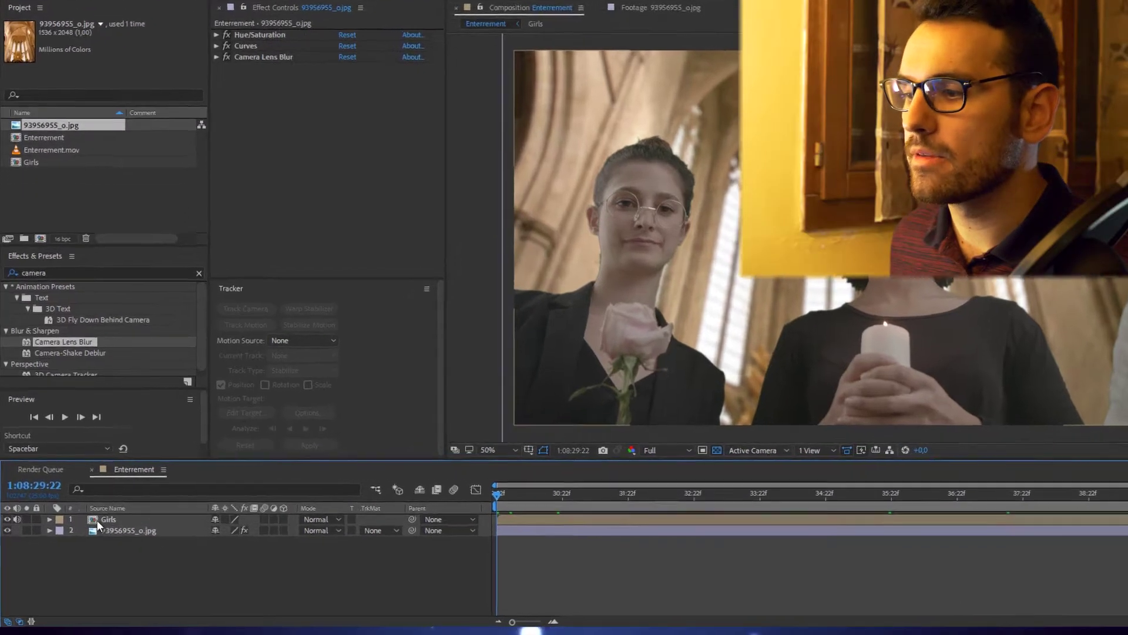
pyautogui.click(97, 520)
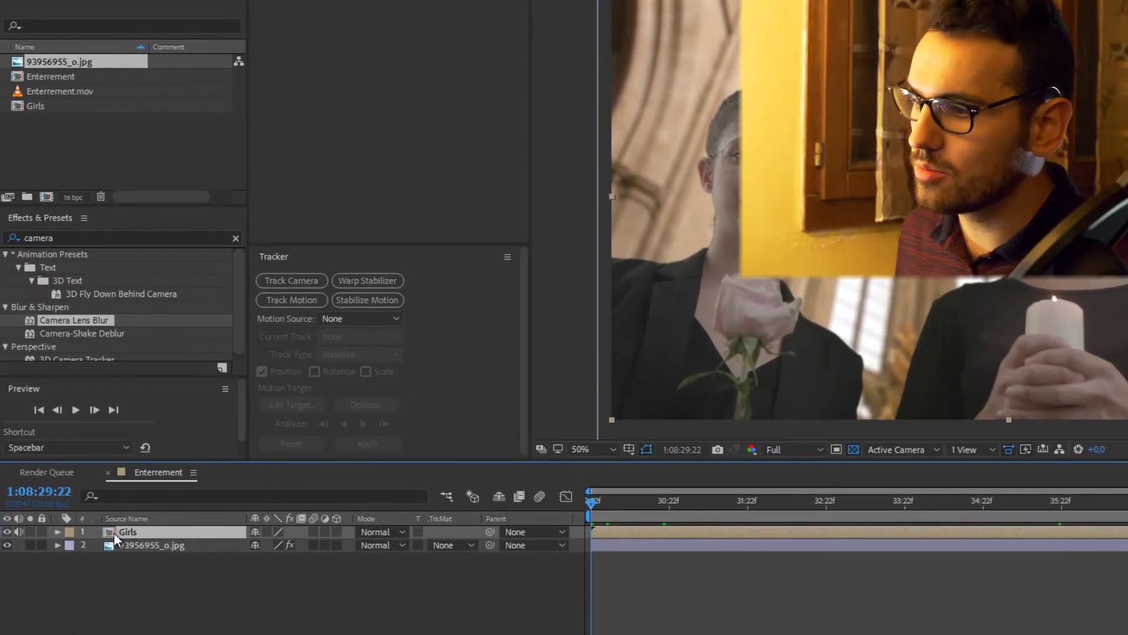
pyautogui.hotkey('ctrl', 'd')
pyautogui.hotkey('ctrl', 'd')
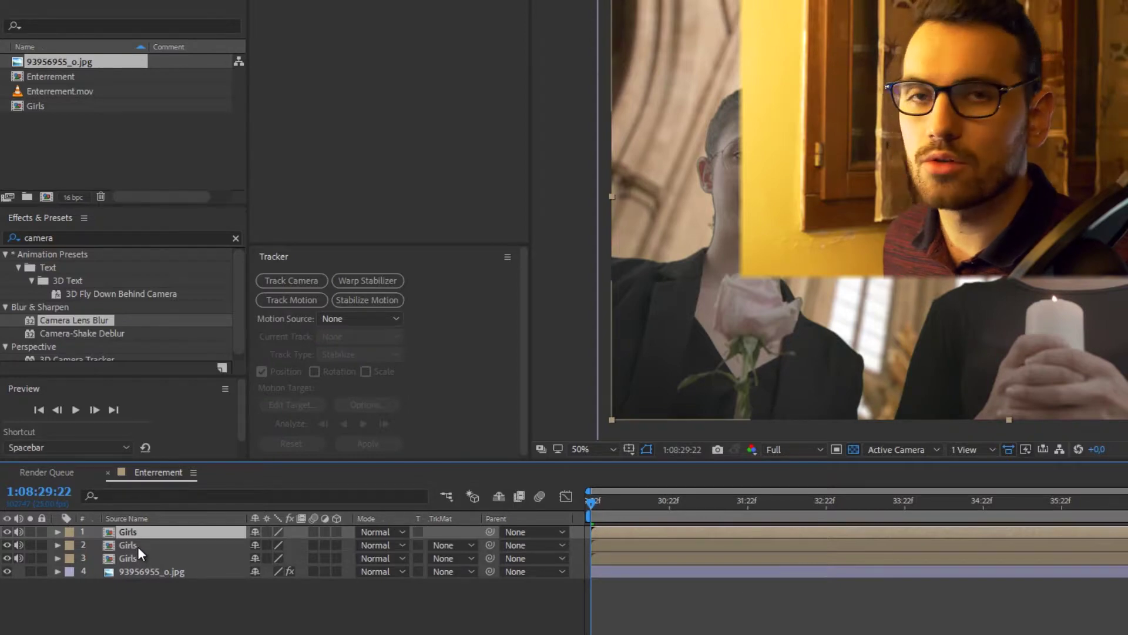
pyautogui.click(126, 547)
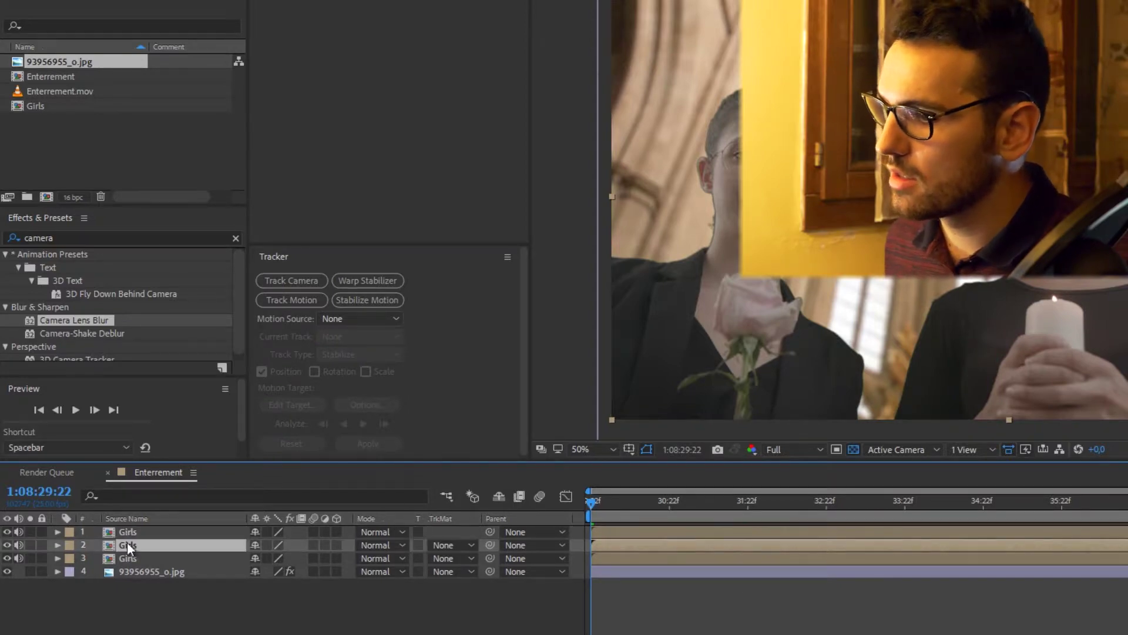
pyautogui.click(132, 537)
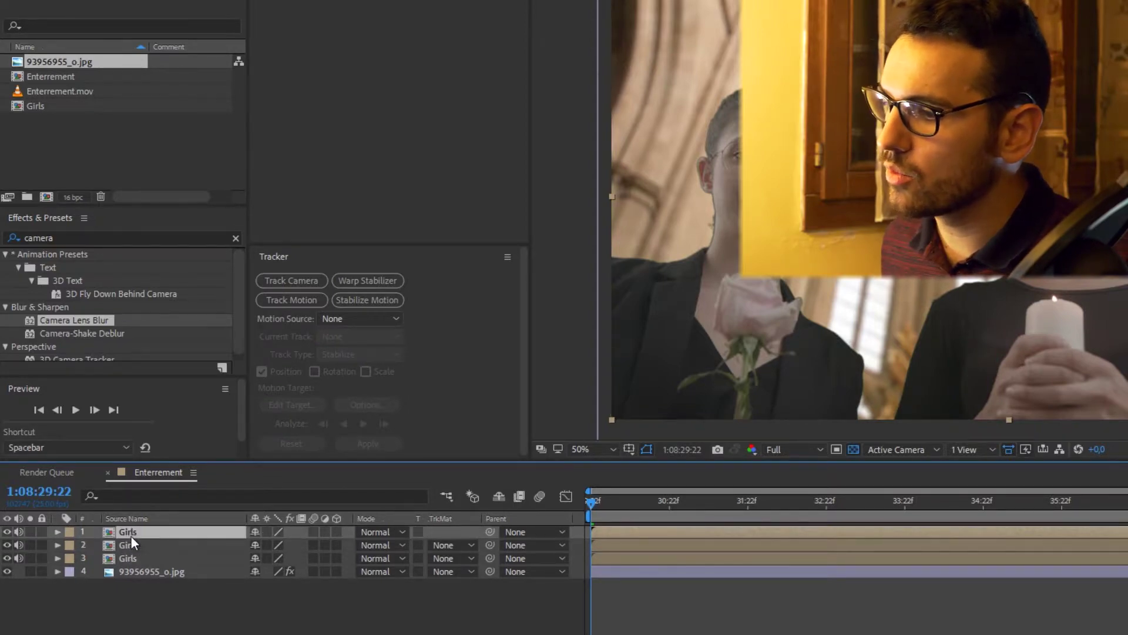
# Add an Invert effect to the top Girls layer with Channel set to Alpha
pyautogui.rightClick(132, 538)
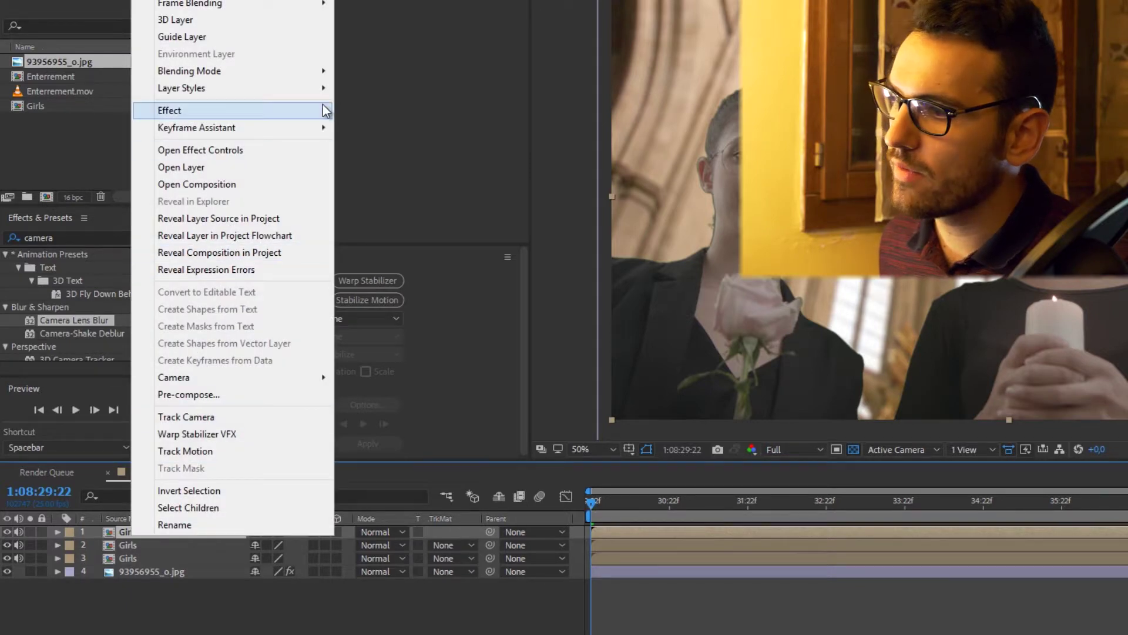
pyautogui.moveTo(323, 110)
pyautogui.moveTo(459, 218)
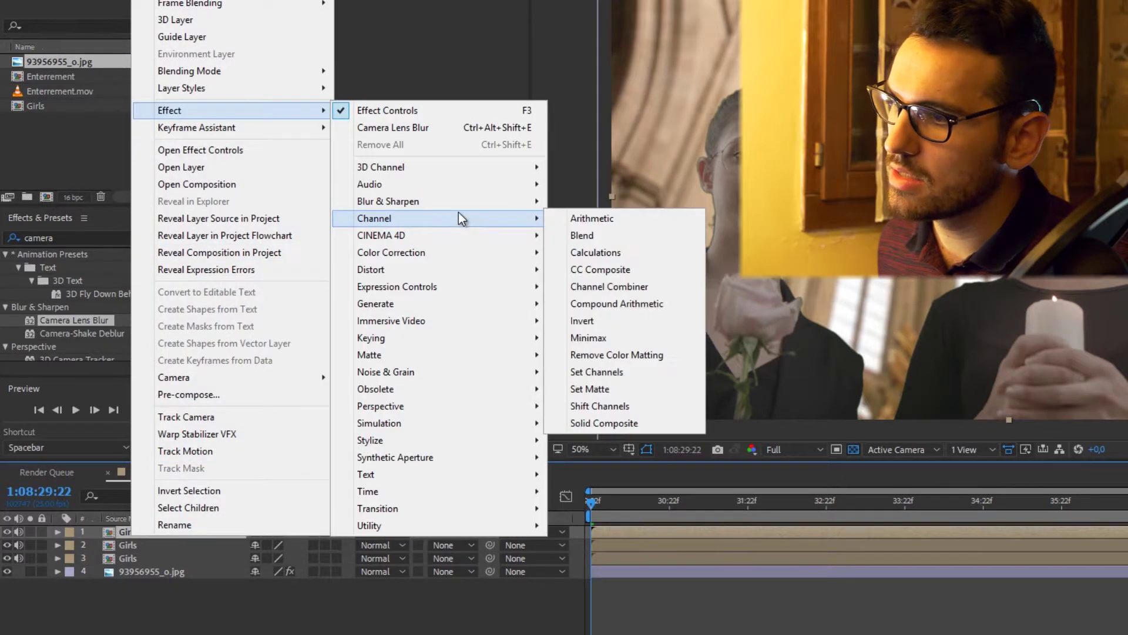
pyautogui.click(597, 326)
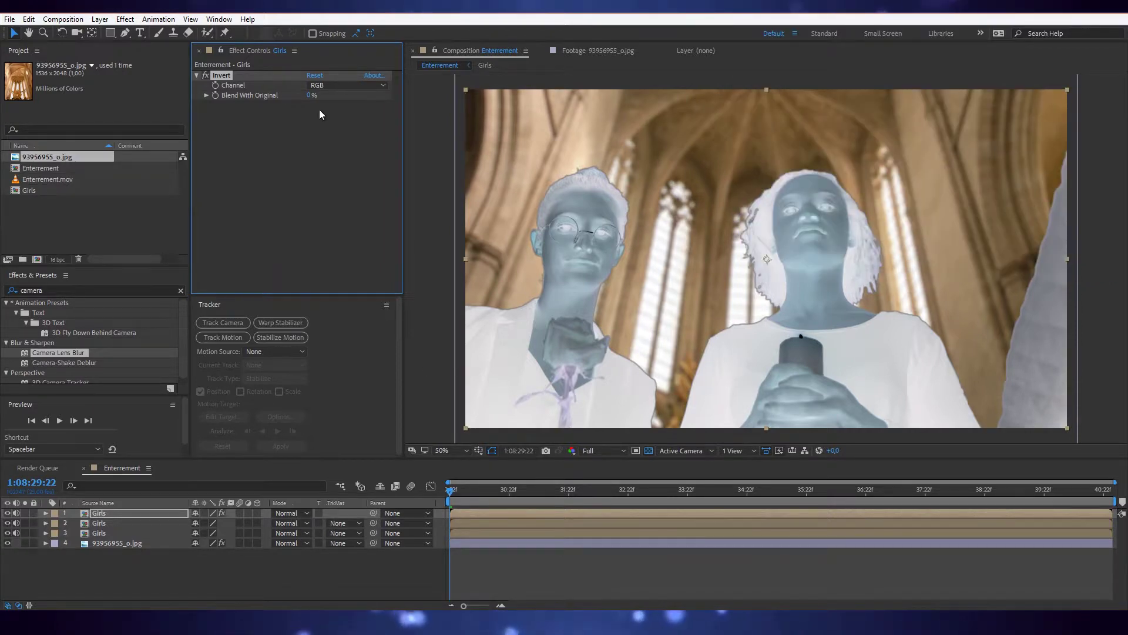
pyautogui.click(335, 86)
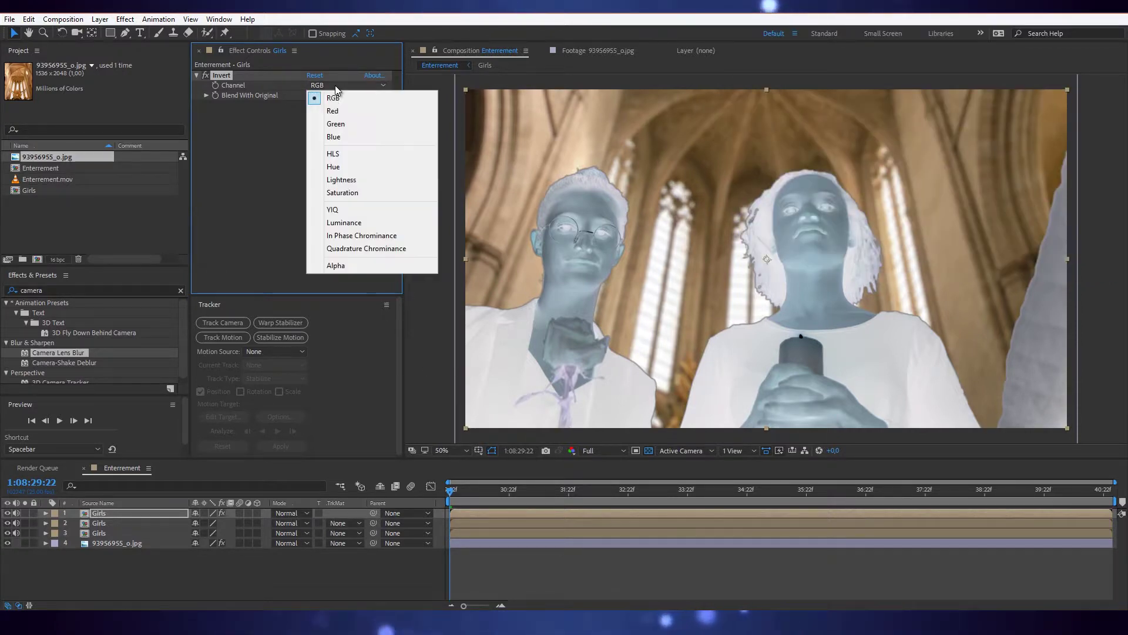
pyautogui.click(340, 268)
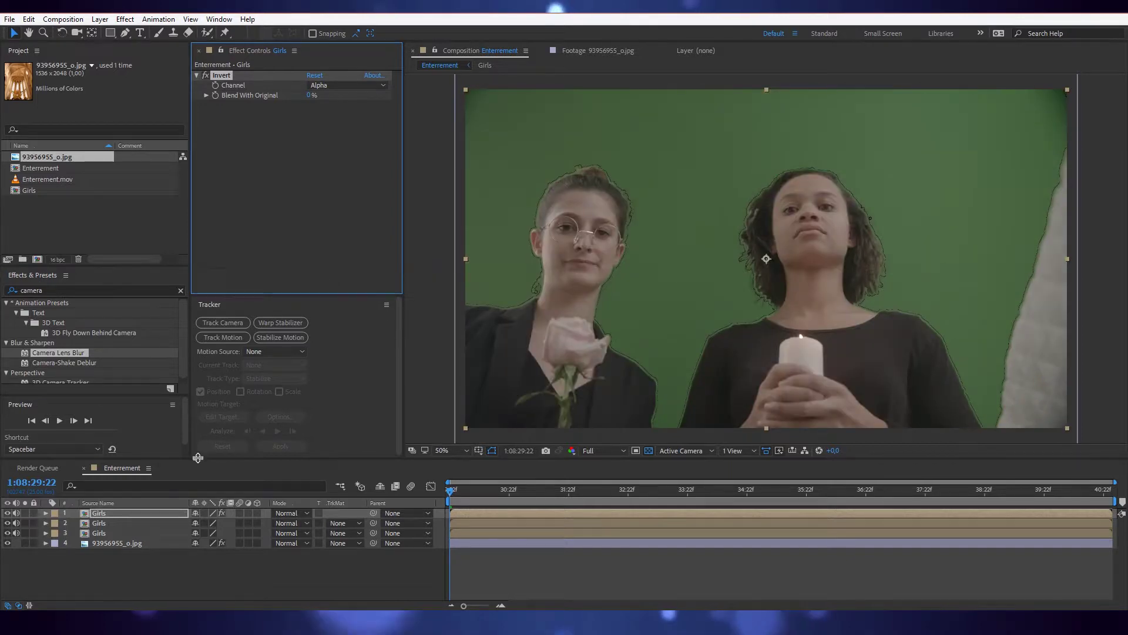
# Set the second Girls layer's track matte to Alpha Matte from the top Girls layer
pyautogui.click(140, 516)
pyautogui.click(341, 533)
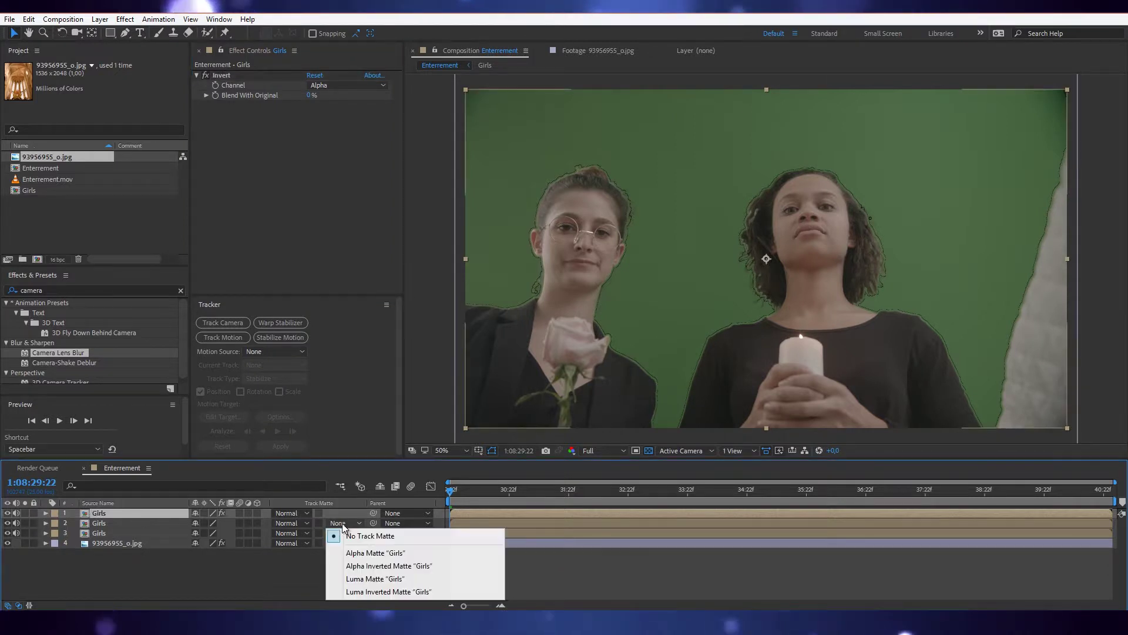
pyautogui.click(367, 553)
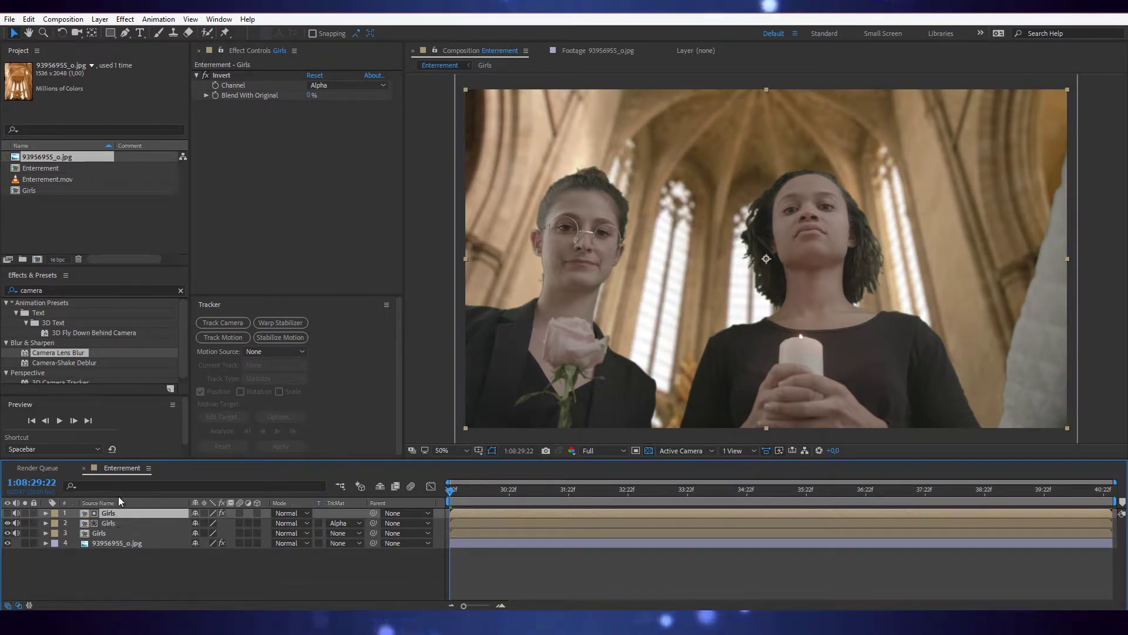
# Apply Channel Blur to the top Girls layer and raise Alpha Blurriness to 18
pyautogui.click(81, 290)
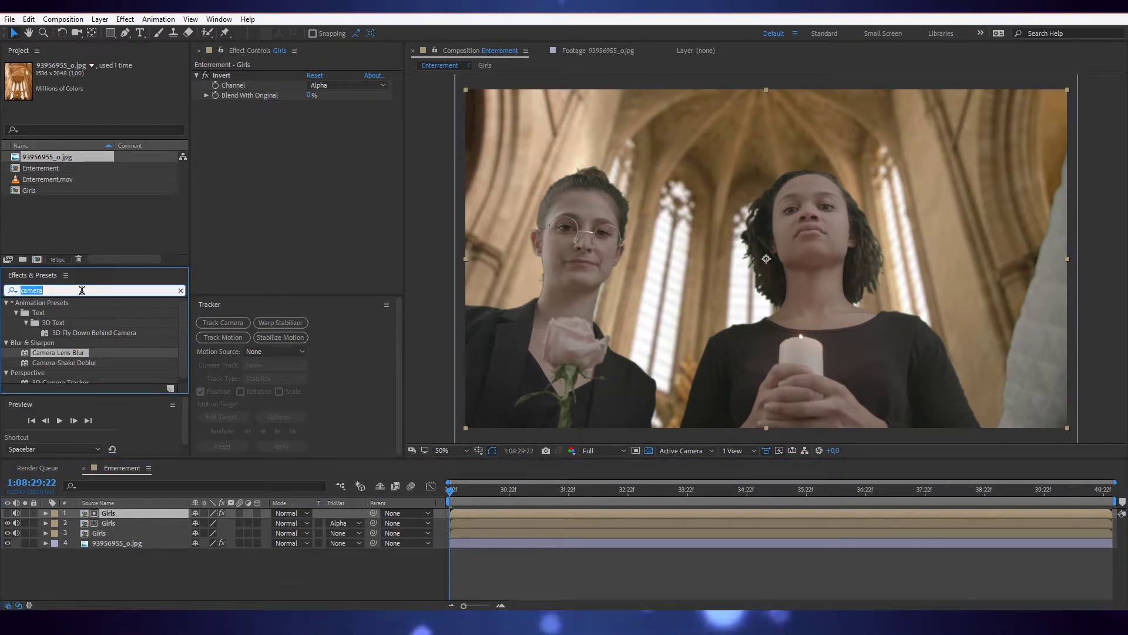
pyautogui.write('chan')
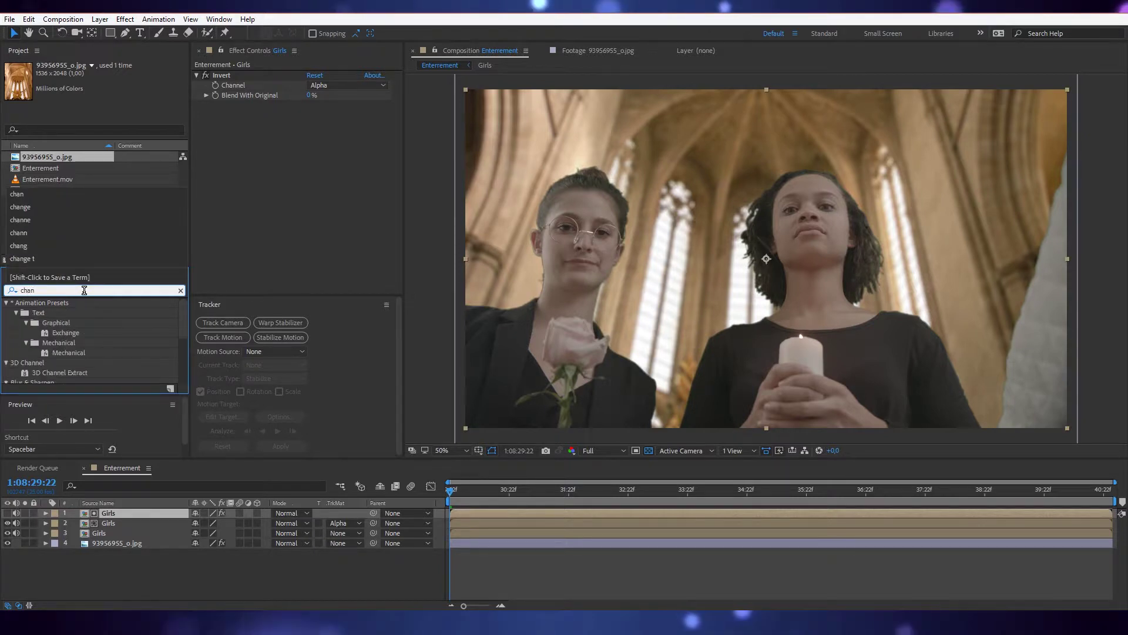
pyautogui.write('n')
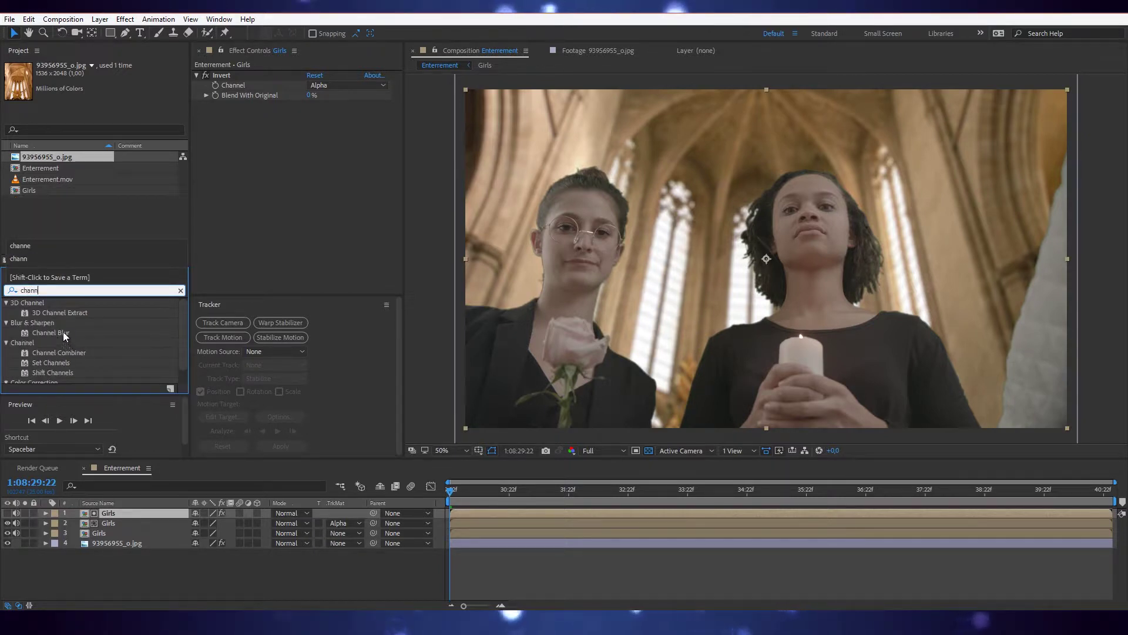
pyautogui.moveTo(64, 335); pyautogui.dragTo(242, 193)
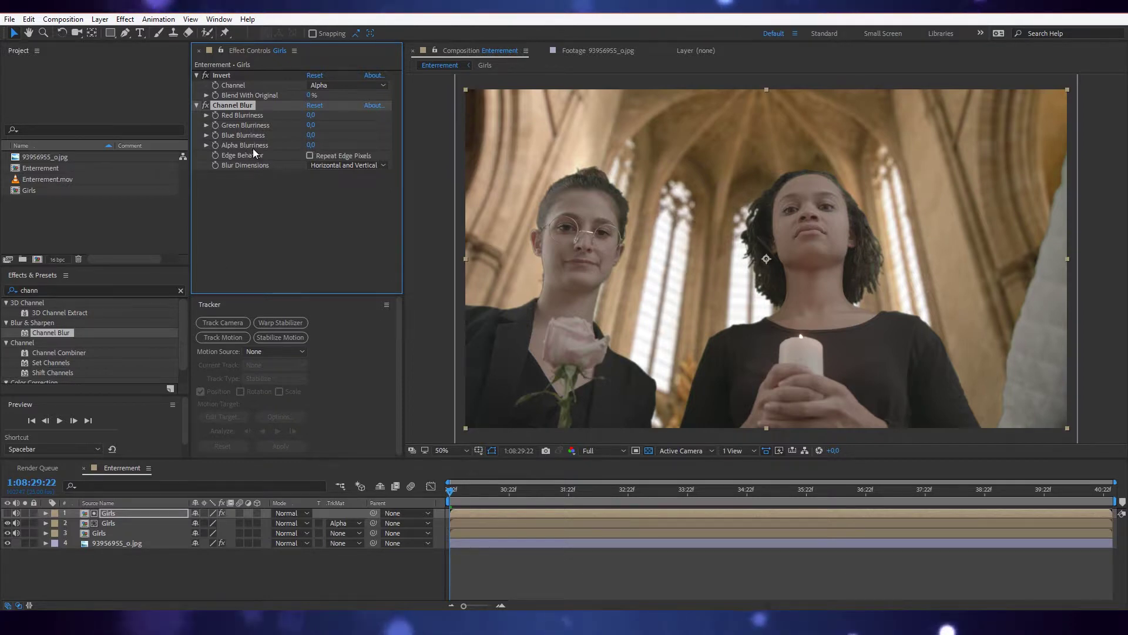
pyautogui.moveTo(311, 145); pyautogui.dragTo(317, 144)
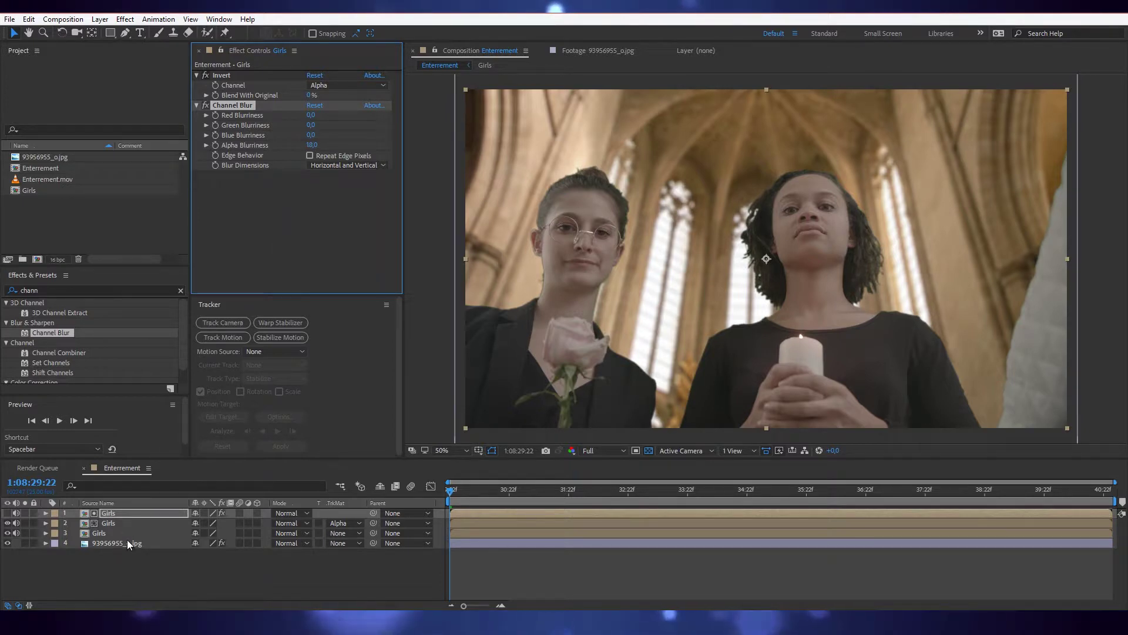
# Pre-compose the two top Girls layers into a composition named 'Light Wrap Girls'
pyautogui.keyDown('shift'); pyautogui.click(117, 523); pyautogui.keyUp('shift')
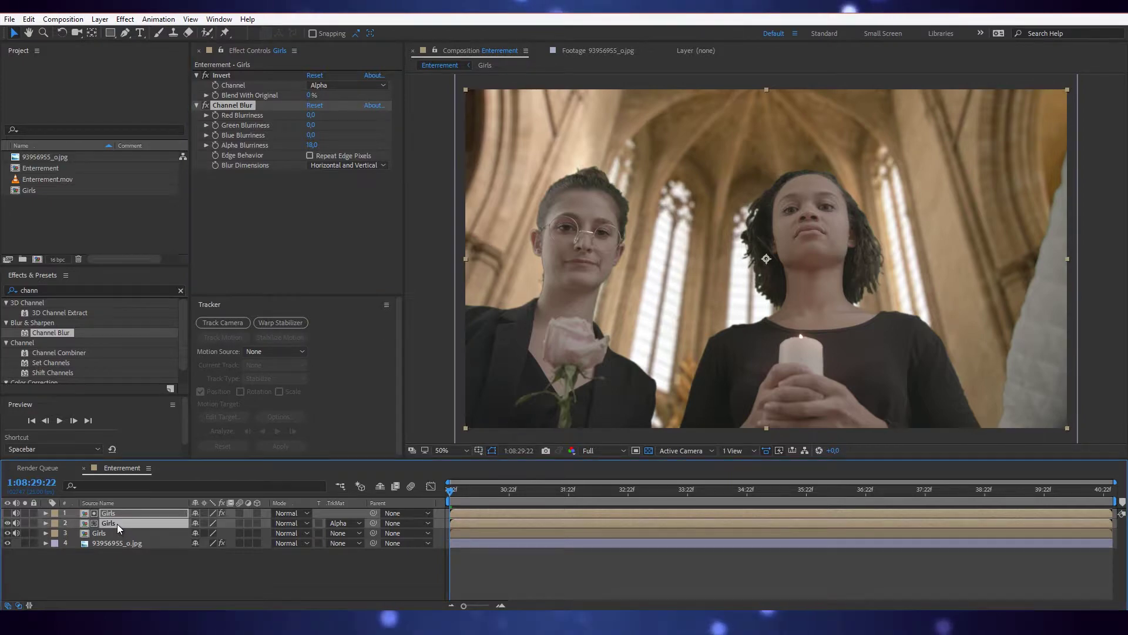
pyautogui.rightClick(118, 523)
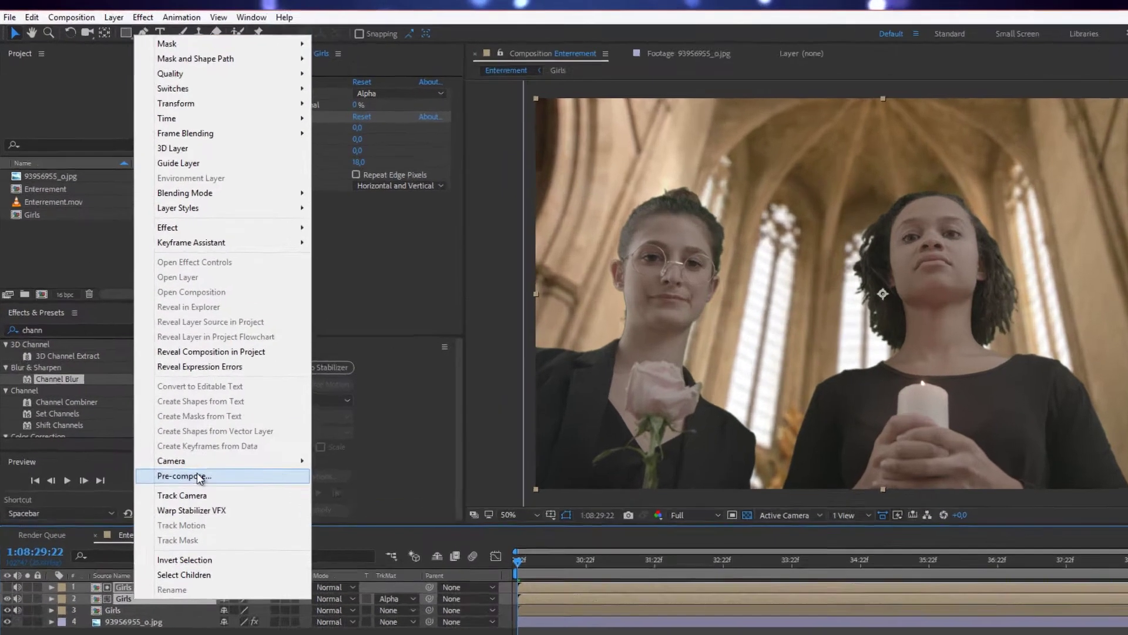
pyautogui.click(165, 416)
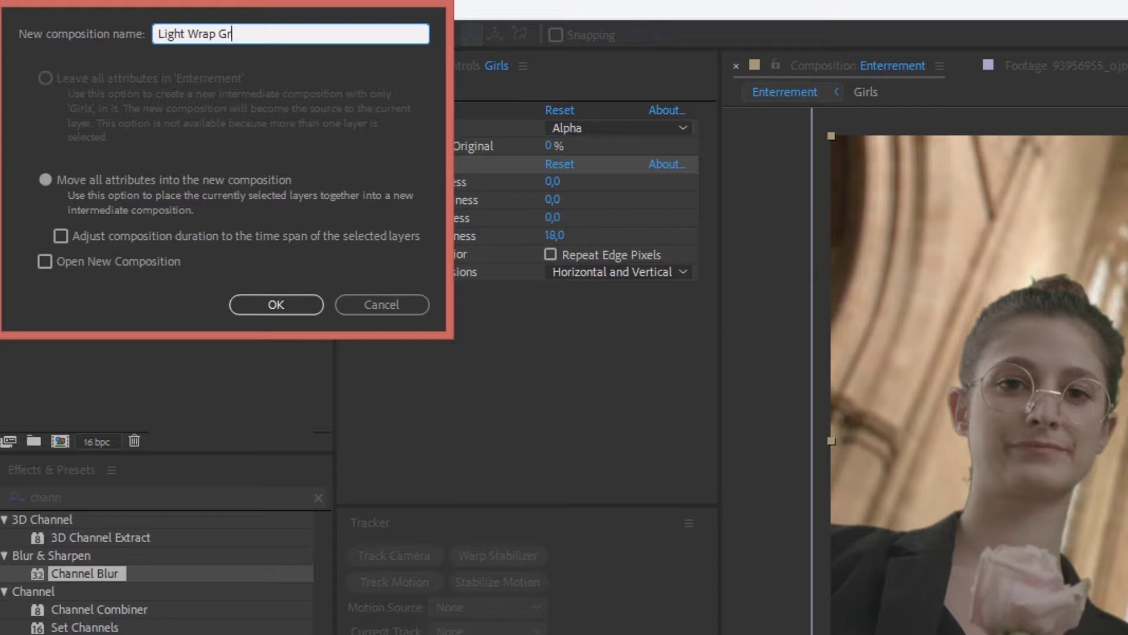
pyautogui.write('rls')
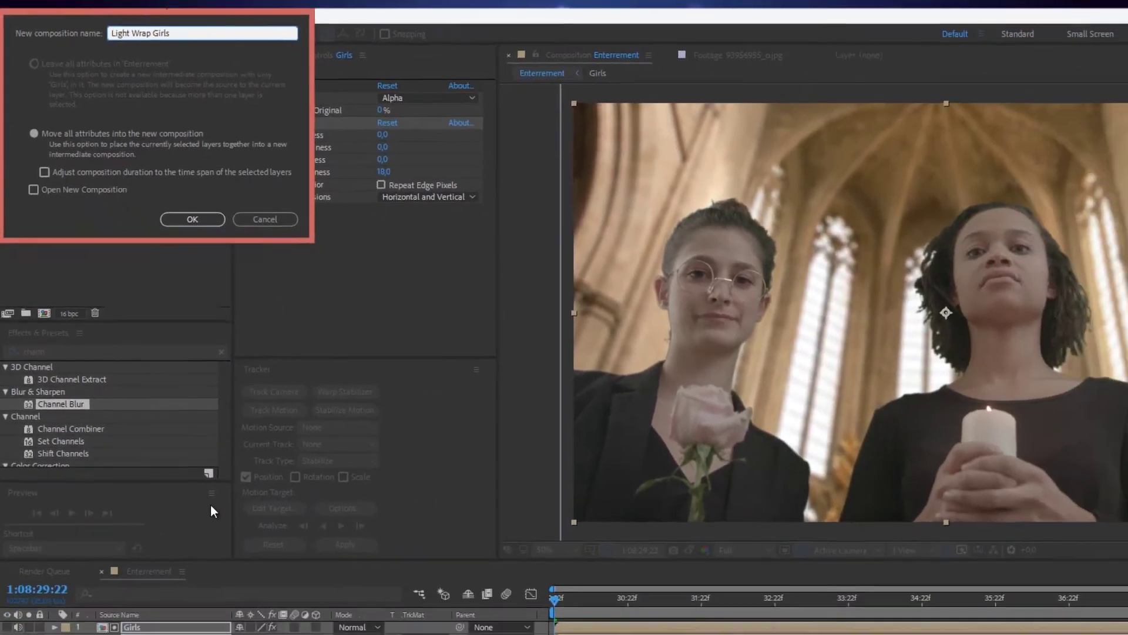
pyautogui.press('Return')
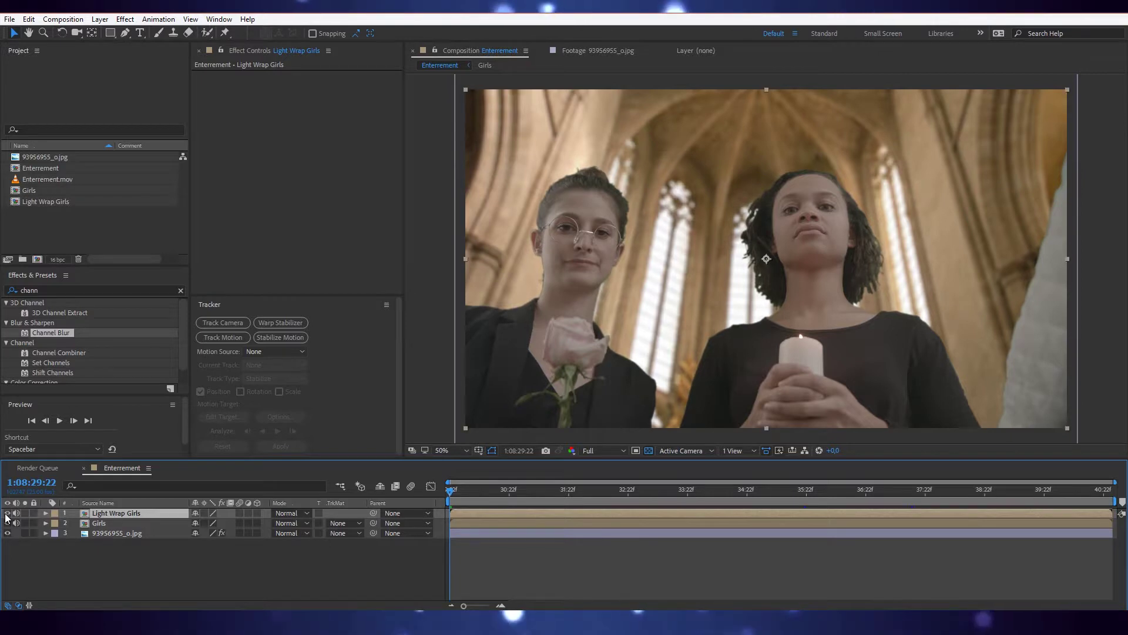
# Zoom in and toggle the Light Wrap Girls layer to compare hair edges, then fit the frame
pyautogui.scroll(4, 491, 199)
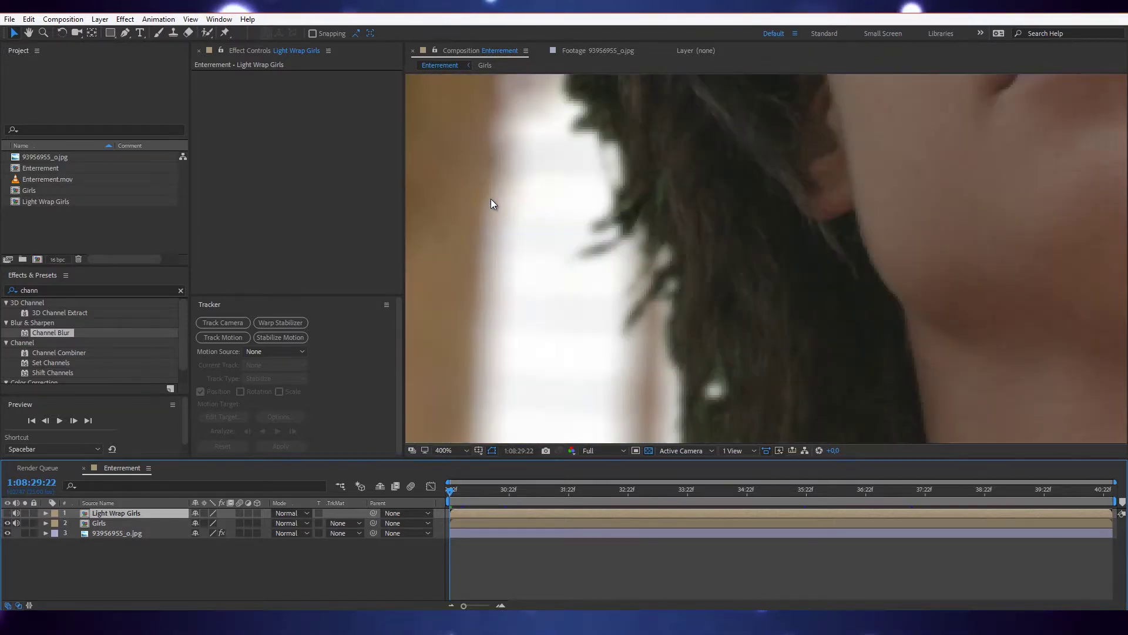
pyautogui.hscroll(-3, 597, 183)
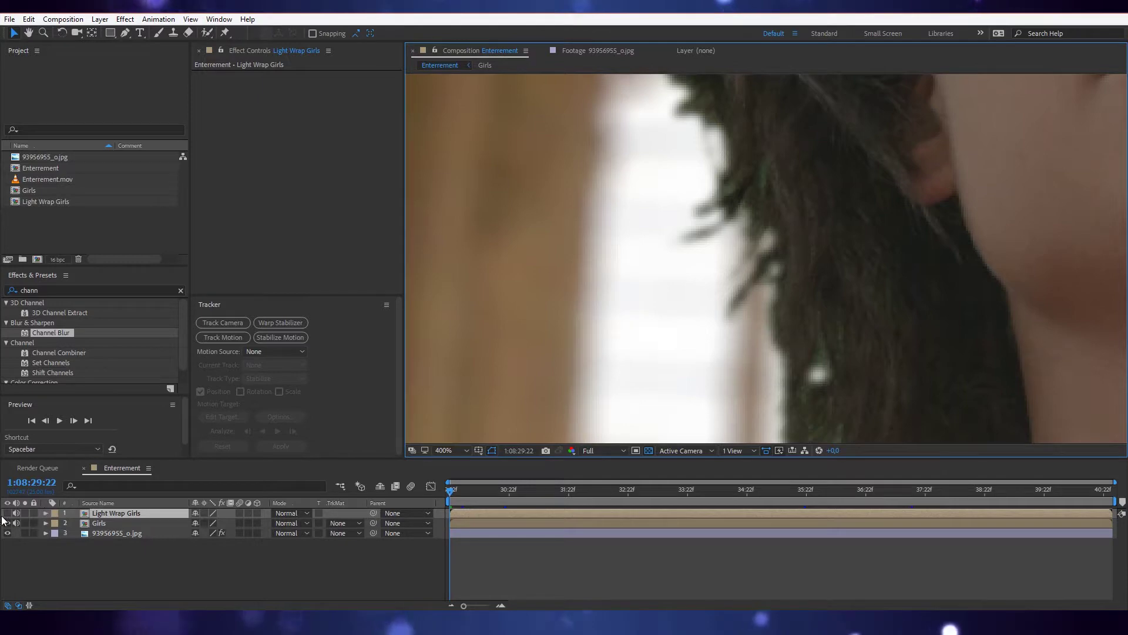
pyautogui.click(8, 513)
pyautogui.click(8, 513)
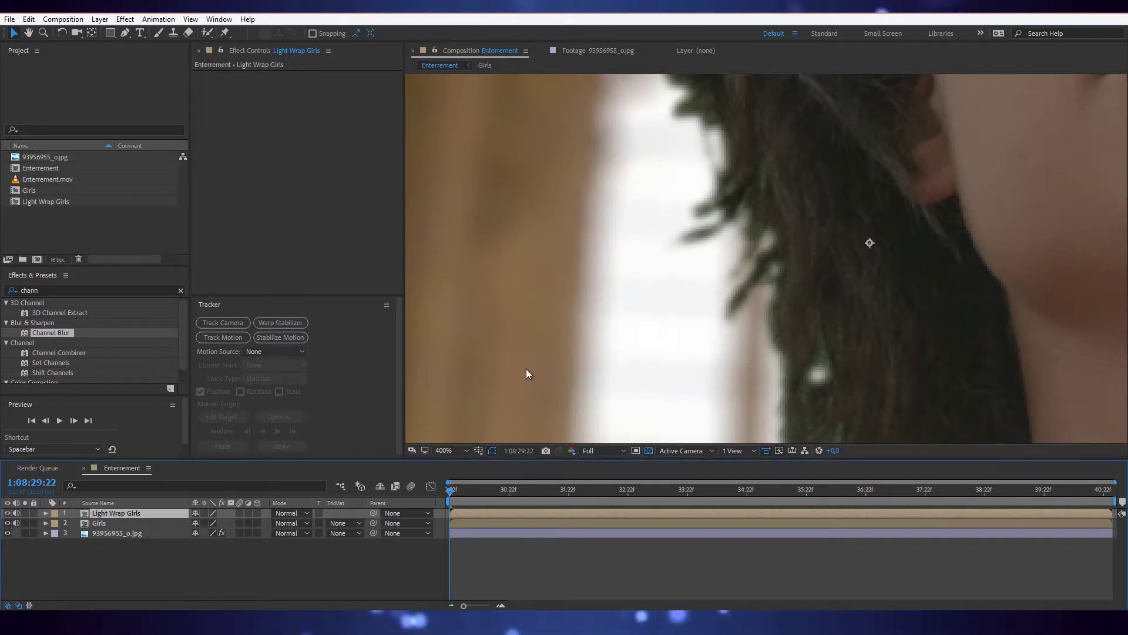
pyautogui.scroll(-6, 541, 360)
pyautogui.hotkey('shift', '/')
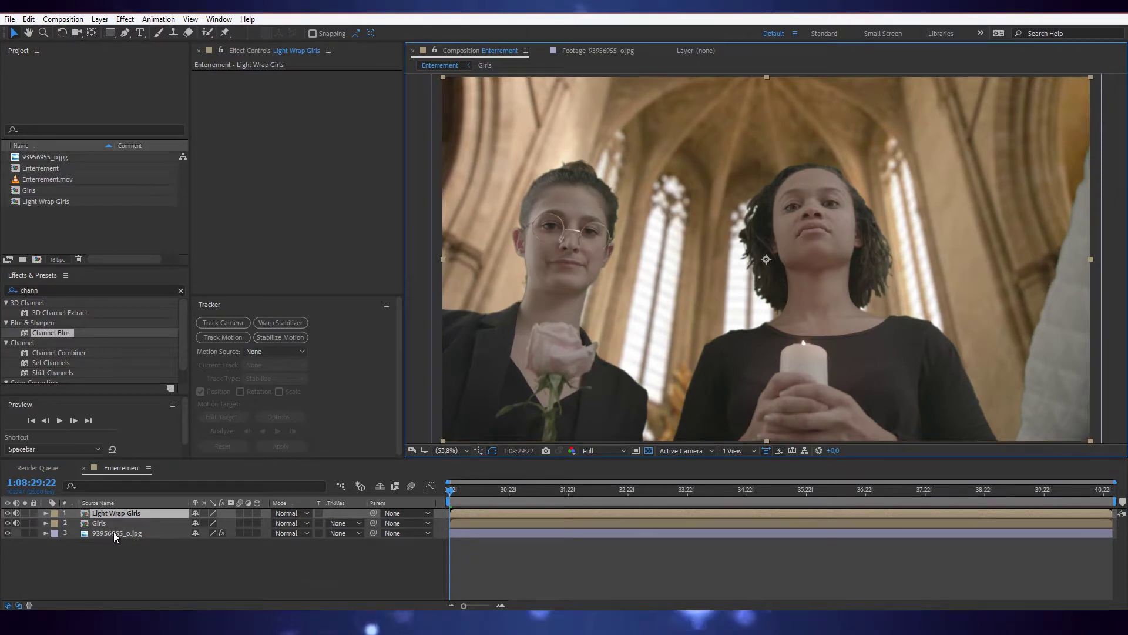
# Duplicate the cathedral photo 93956955_o.jpg and move the copy above the Girls layer
pyautogui.click(114, 533)
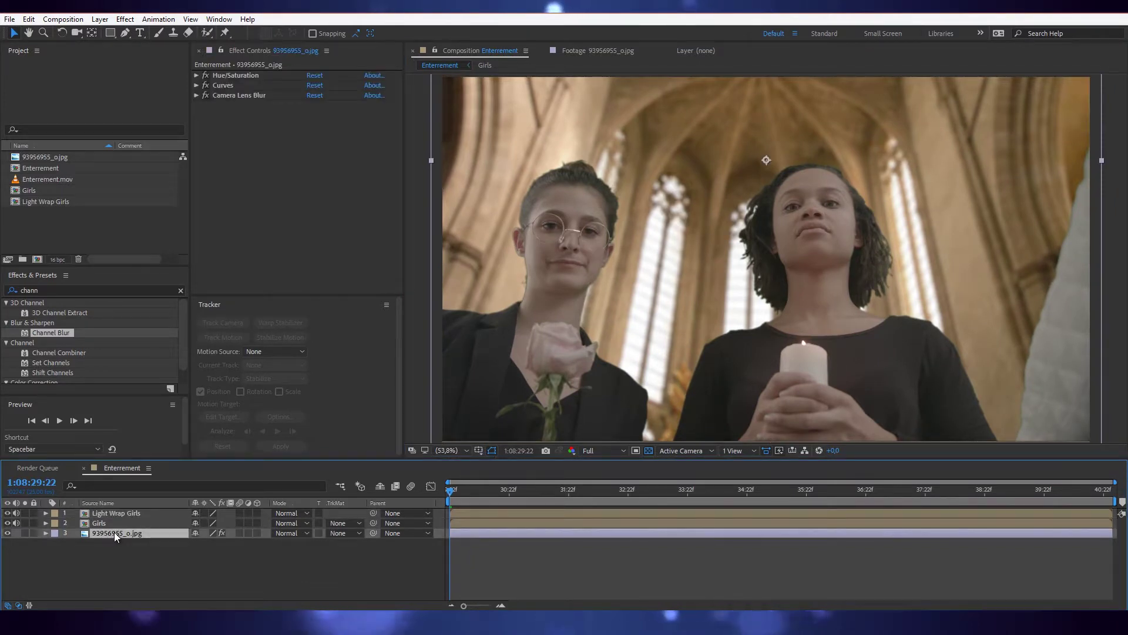
pyautogui.hotkey('ctrl', 'd')
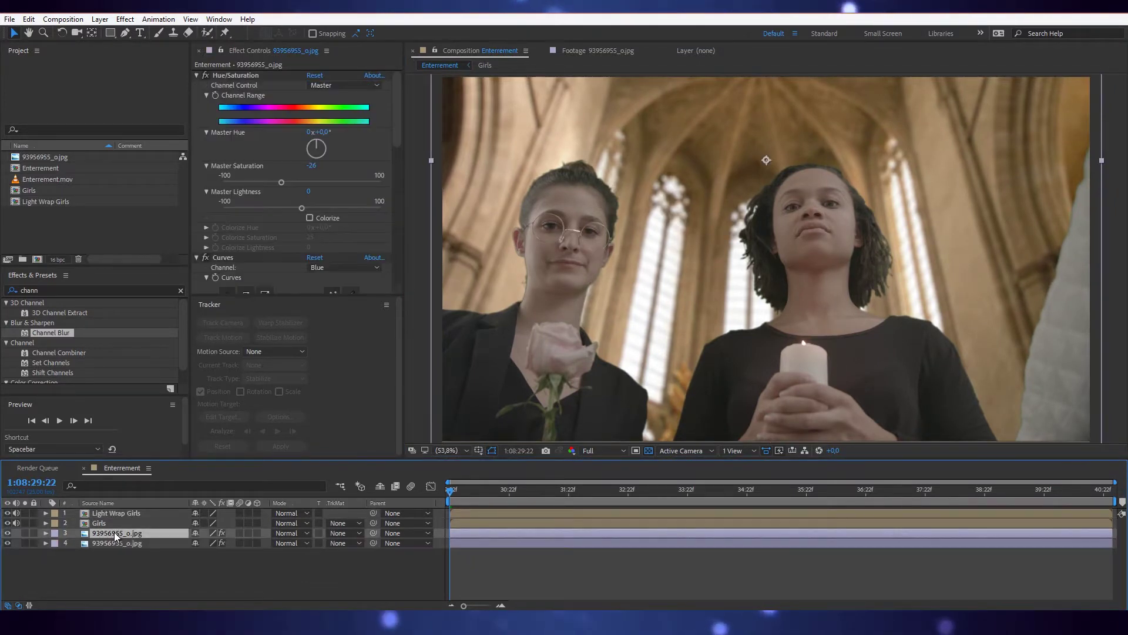
pyautogui.moveTo(114, 531); pyautogui.dragTo(114, 519)
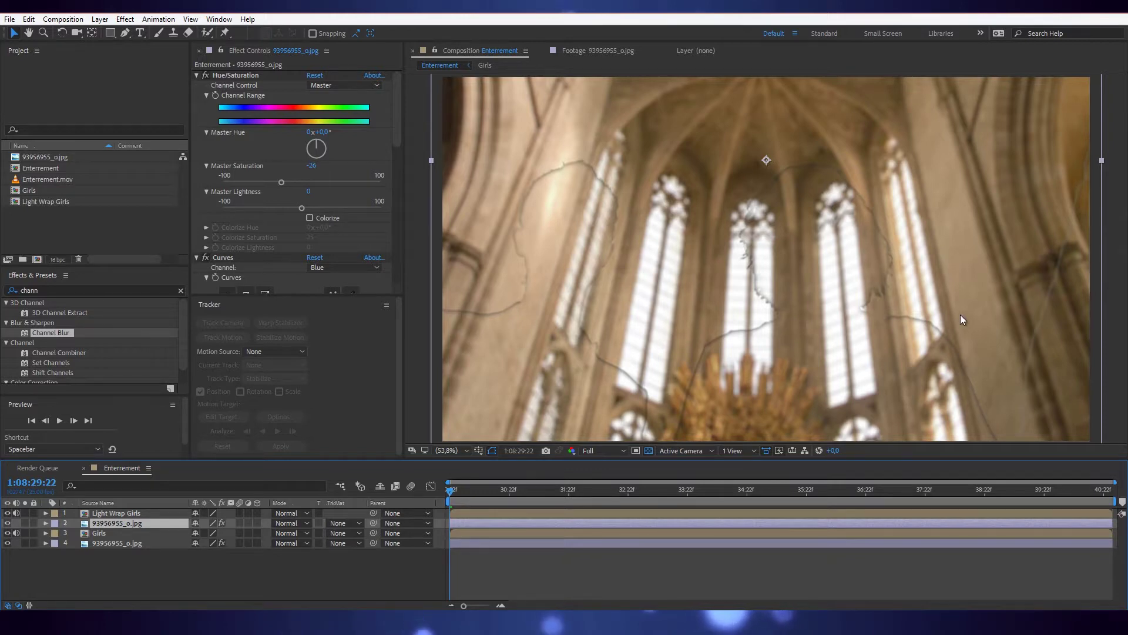
# Inside Light Wrap Girls, test Alpha Blurriness at 135, then undo back to 18
pyautogui.doubleClick(125, 512)
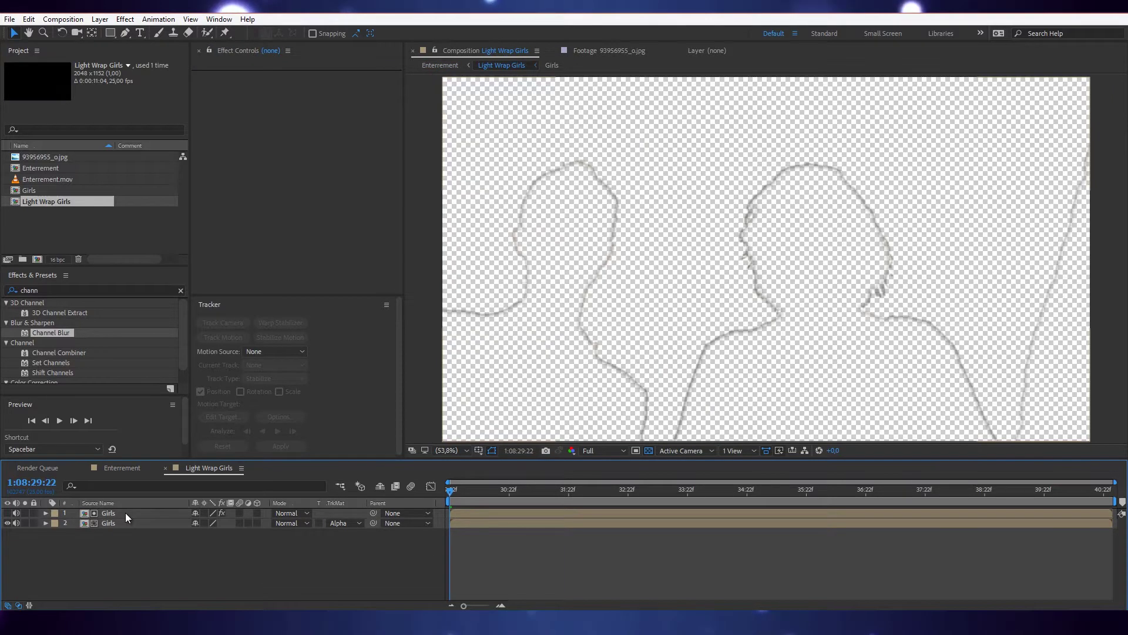
pyautogui.click(125, 512)
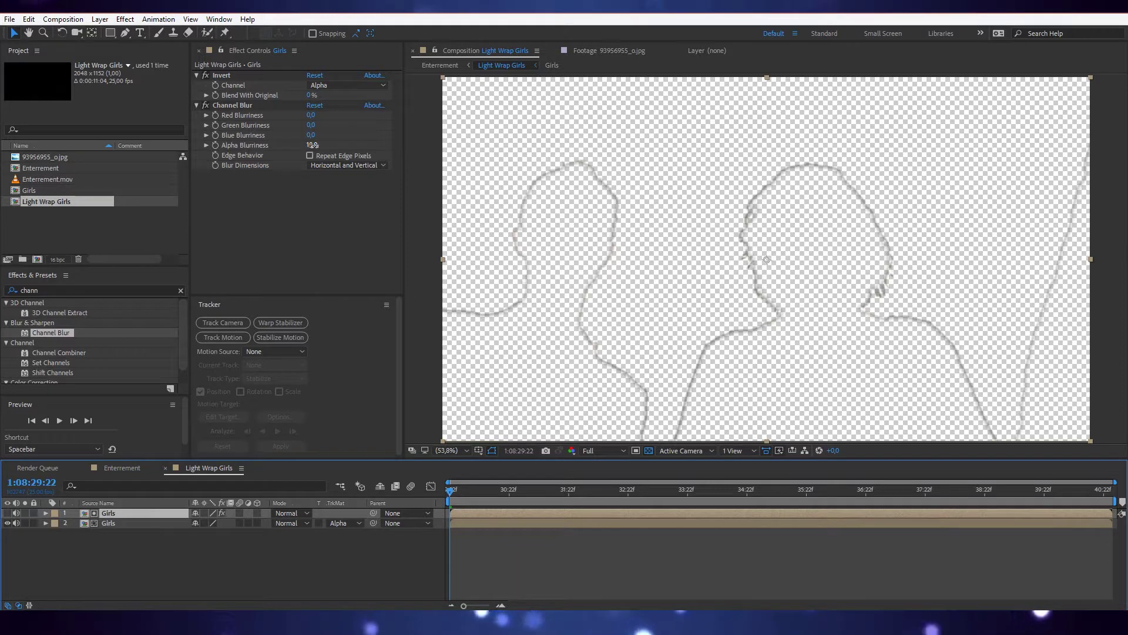
pyautogui.moveTo(312, 144); pyautogui.dragTo(383, 151)
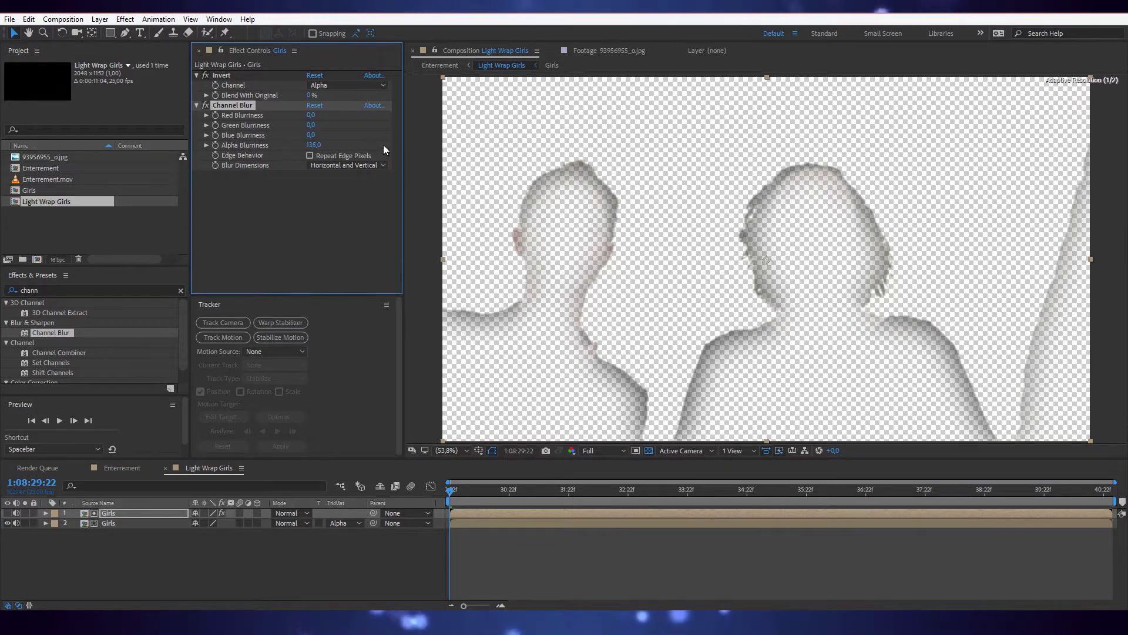
pyautogui.click(129, 468)
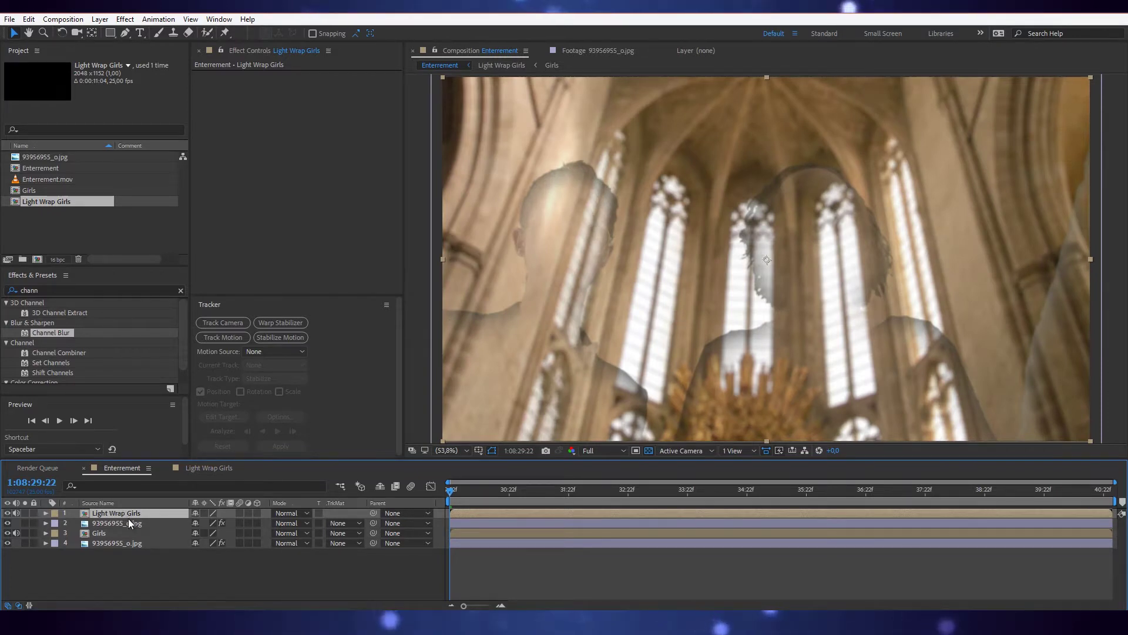
pyautogui.click(200, 470)
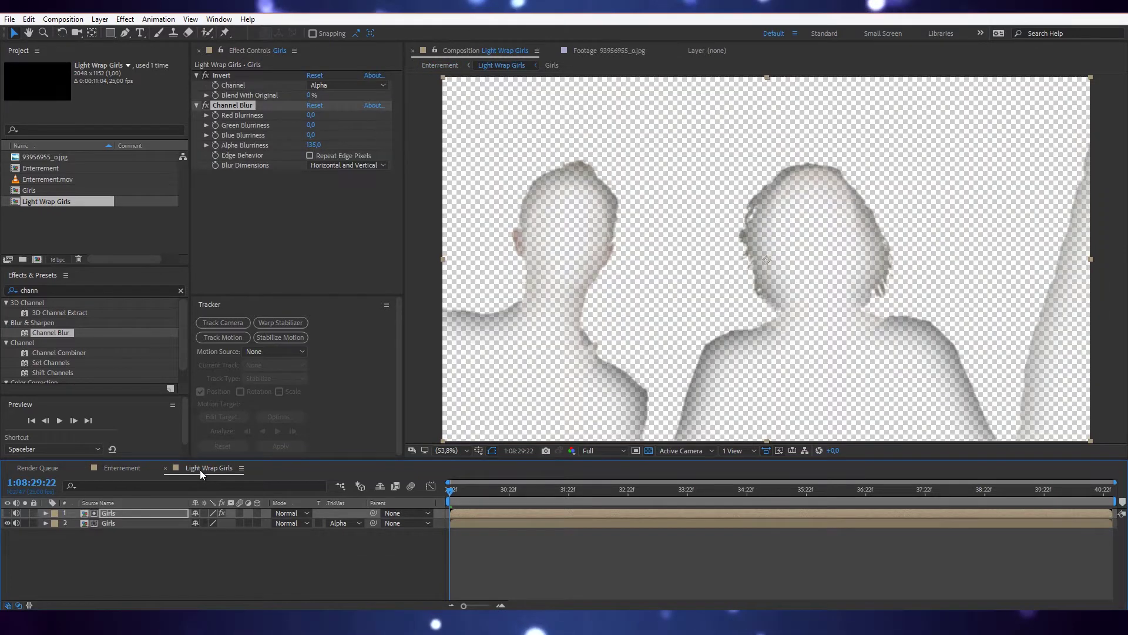
pyautogui.hotkey('ctrl', 'z')
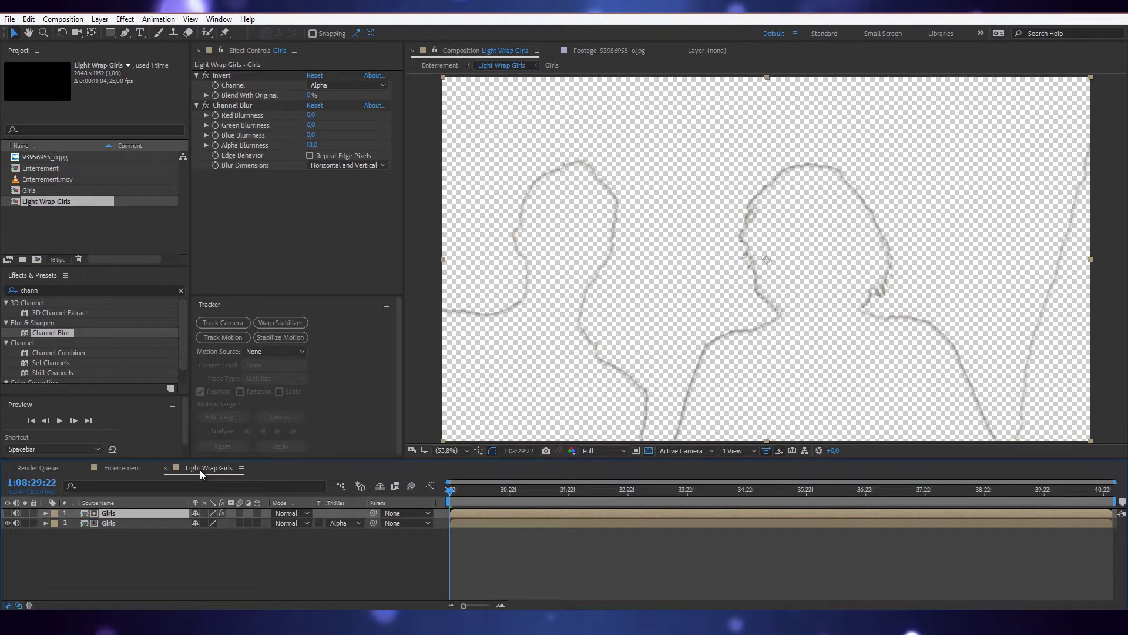
# In Enterrement, set the duplicated cathedral layer's track matte to Alpha Matte 'Light Wrap Girls'
pyautogui.click(122, 470)
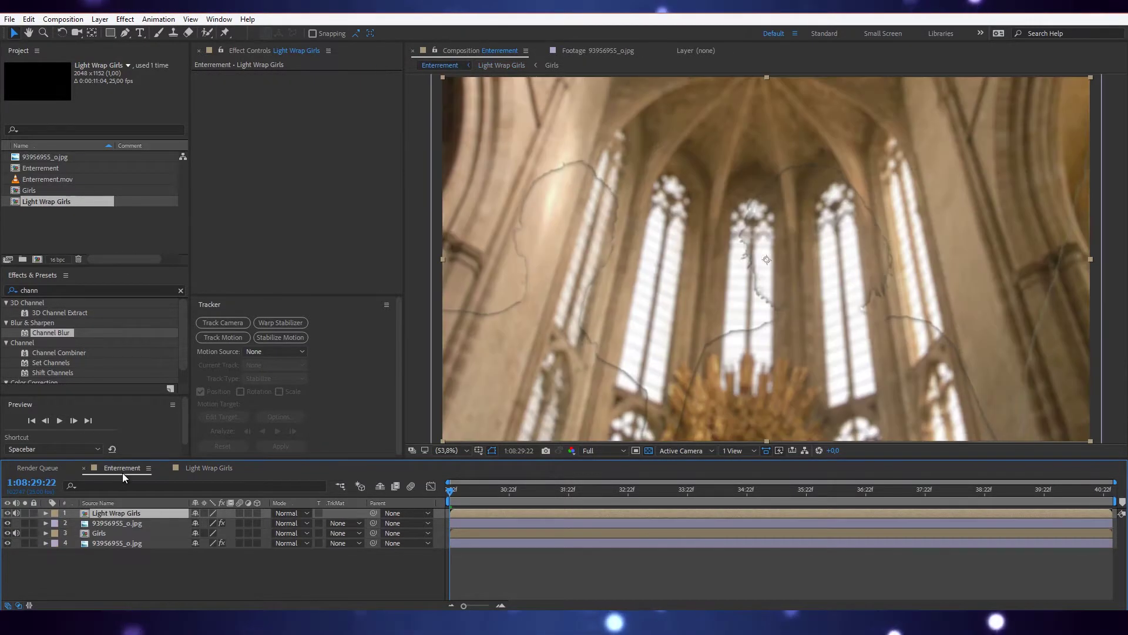
pyautogui.click(136, 523)
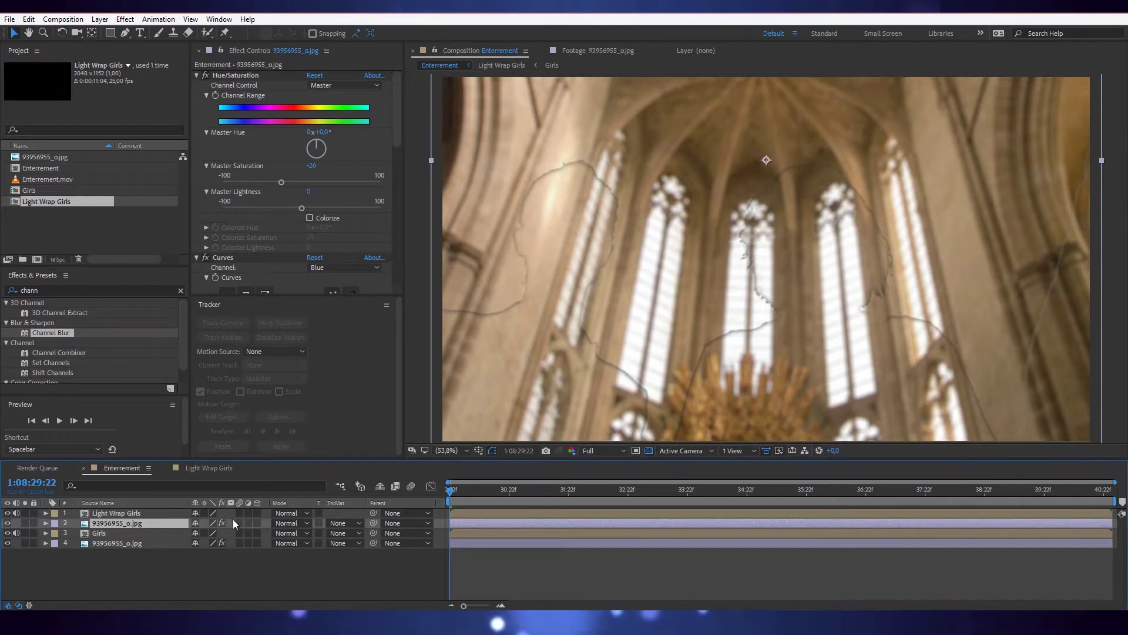
pyautogui.click(344, 523)
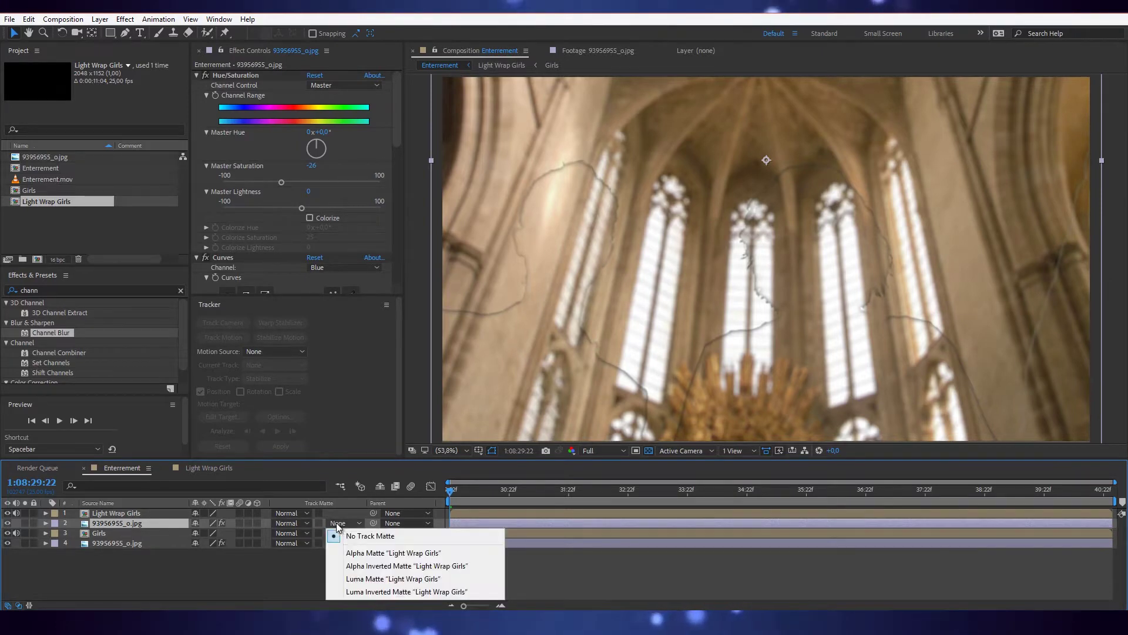
pyautogui.click(363, 554)
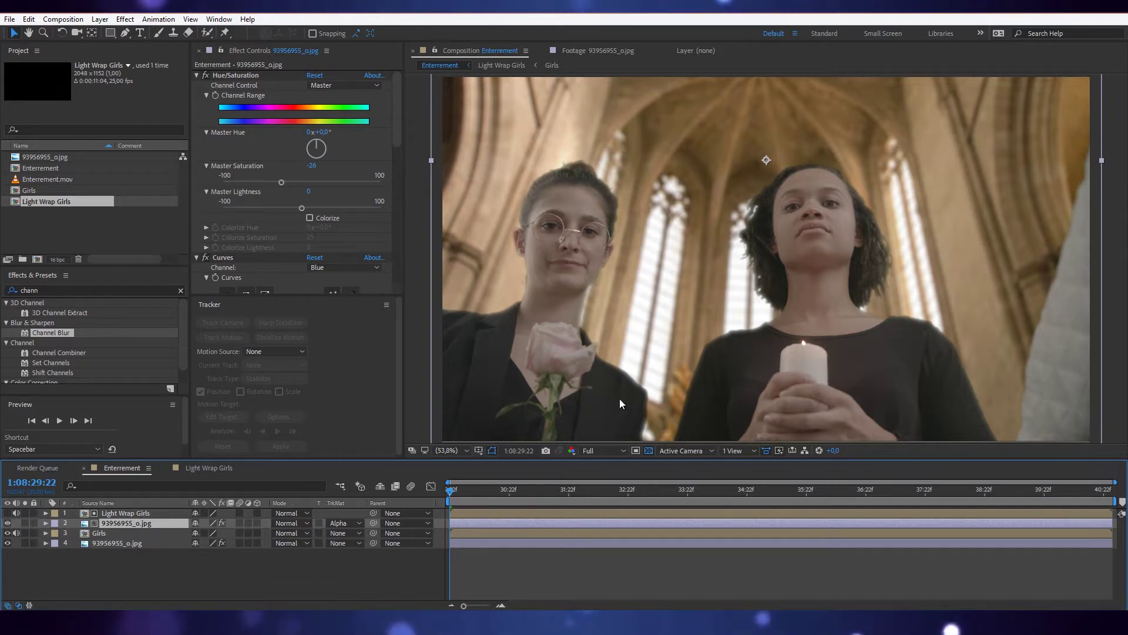
# Toggle the light wrap layer off and on to compare, leaving it visible
pyautogui.click(7, 525)
pyautogui.click(8, 524)
pyautogui.click(7, 525)
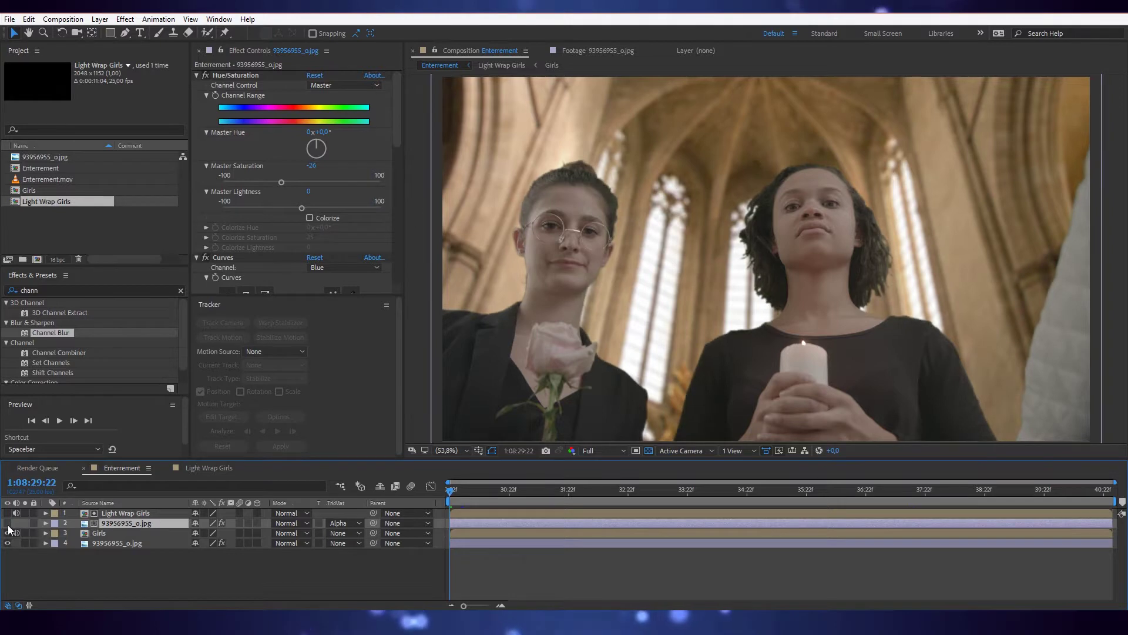
pyautogui.click(7, 524)
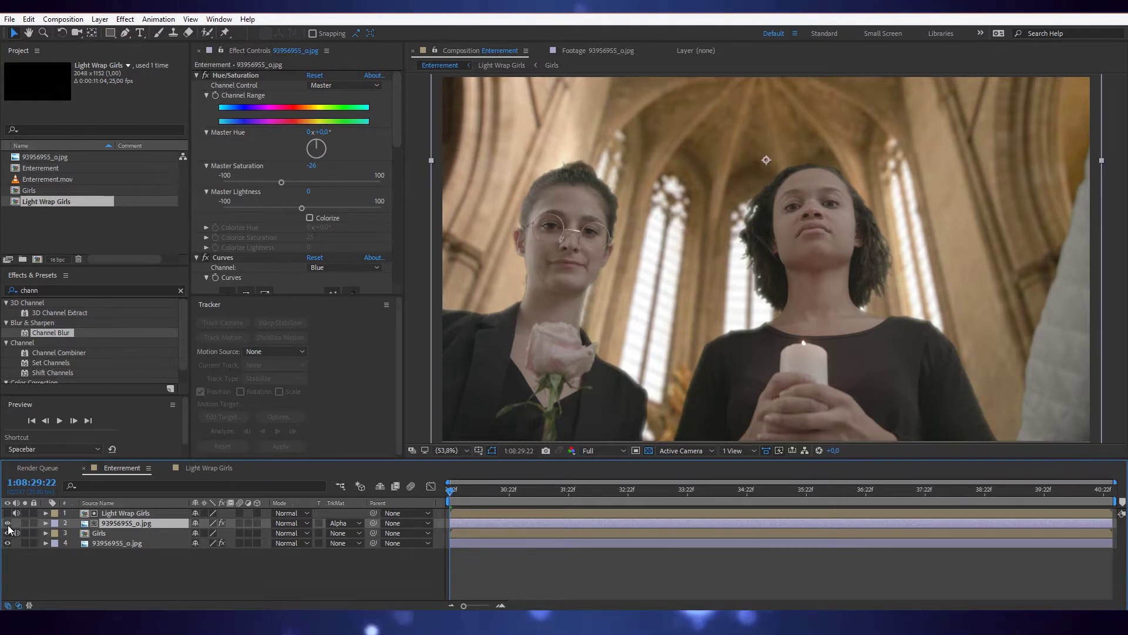
# Collapse the Curves, Hue/Saturation and Camera Lens Blur settings, then delete Camera Lens Blur
pyautogui.click(196, 258)
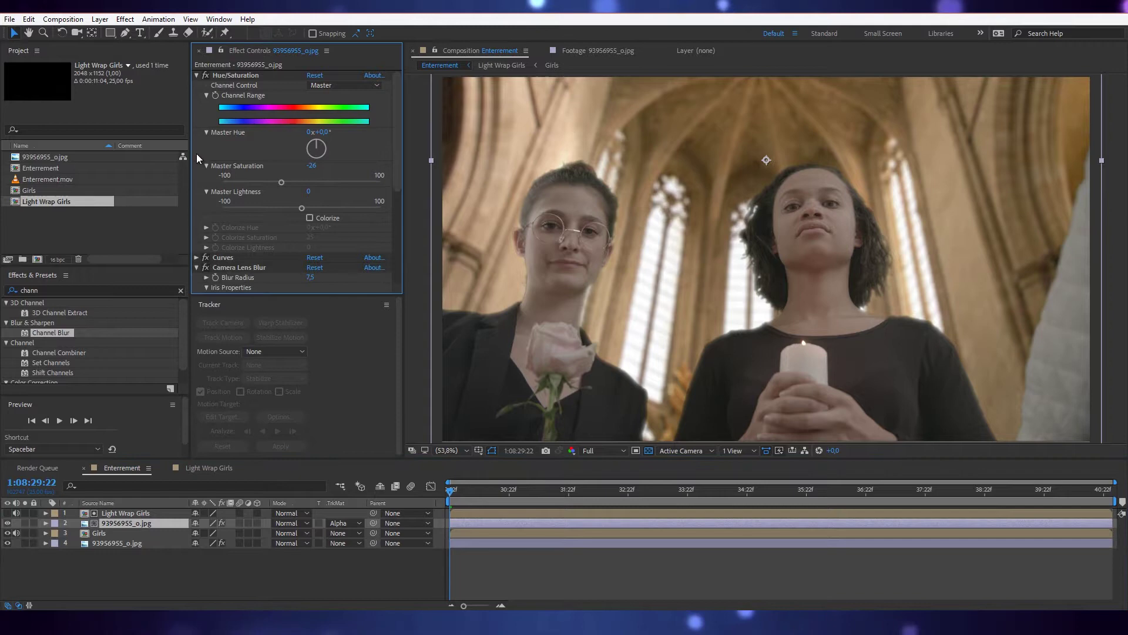
pyautogui.click(198, 76)
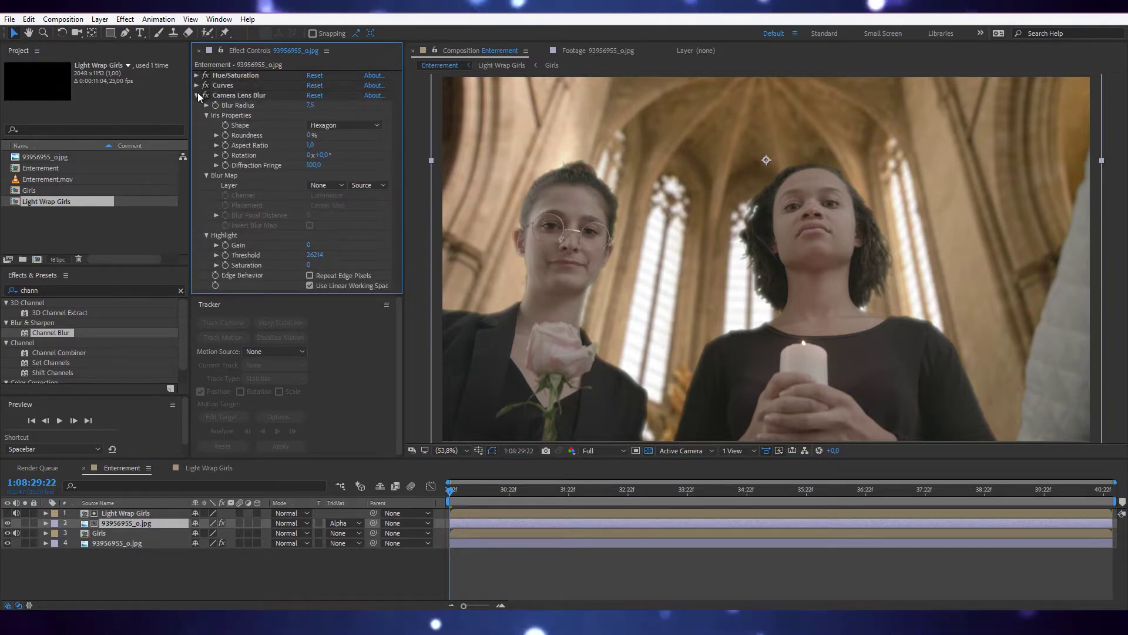
pyautogui.click(197, 95)
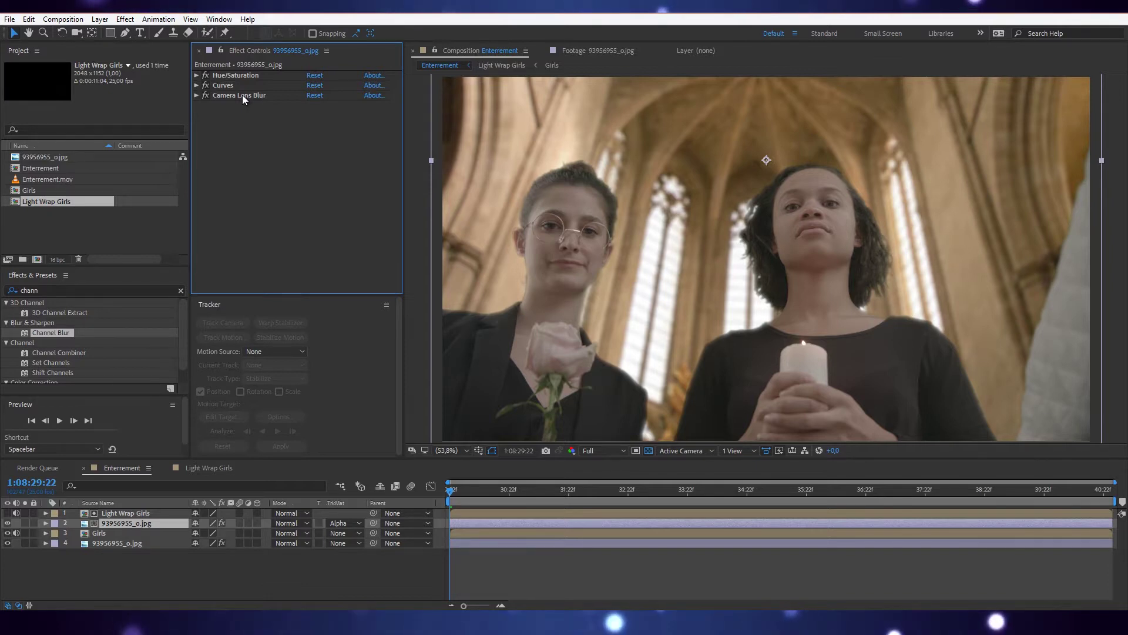
pyautogui.click(242, 95)
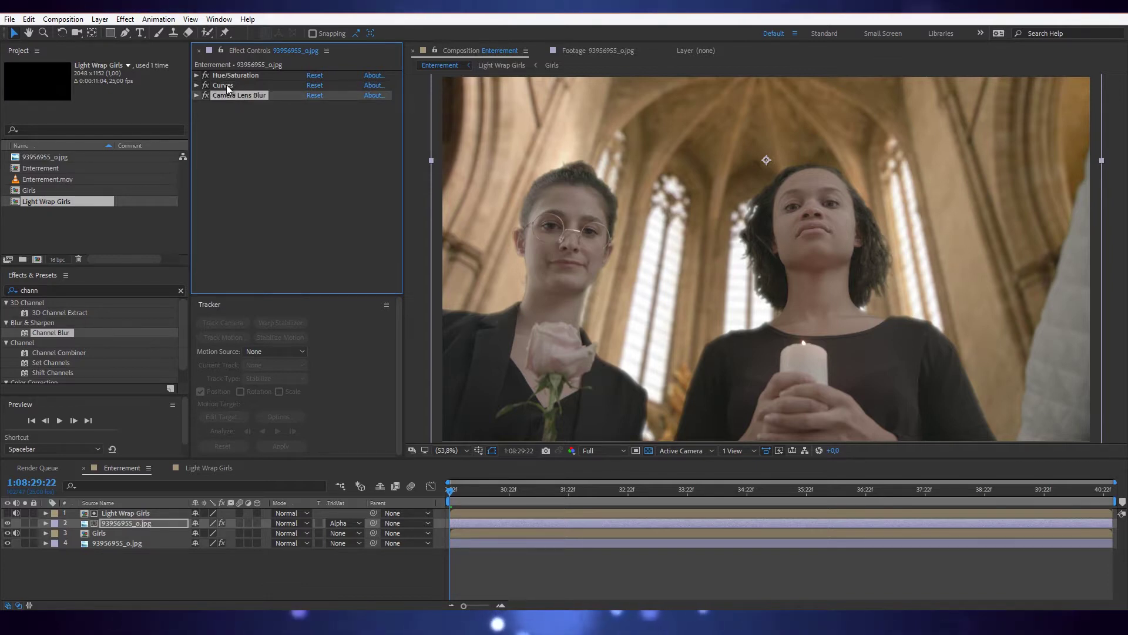
pyautogui.press('Delete')
# Apply Fast Blur (Legacy) from a 'fast b' search to the church background with Repeat Edge Pixels on
pyautogui.click(102, 290)
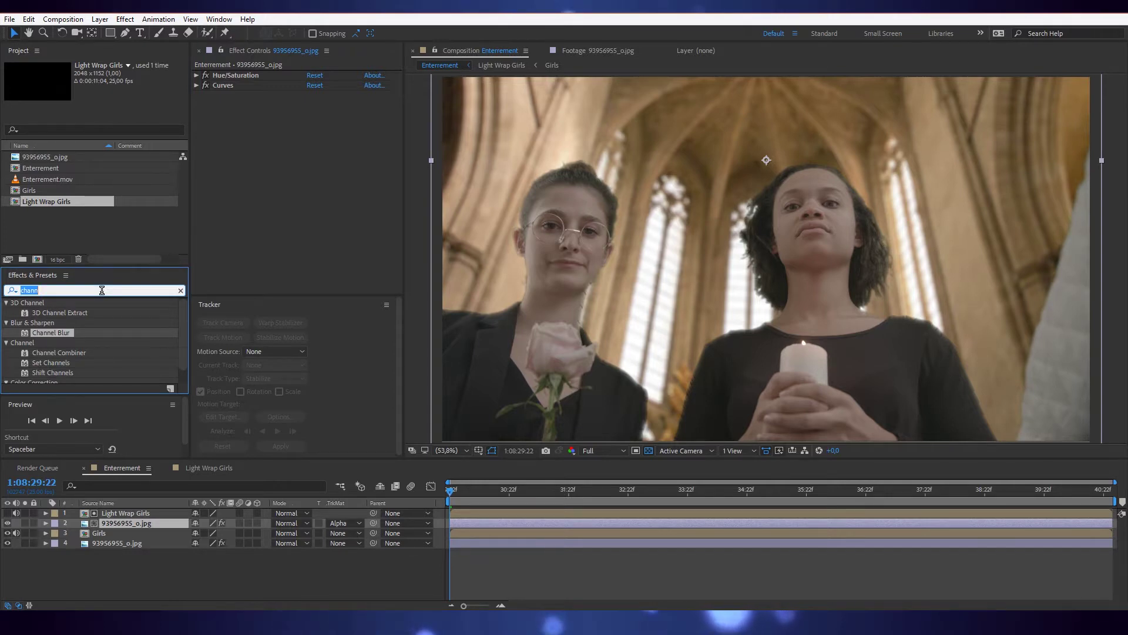
pyautogui.write('fast')
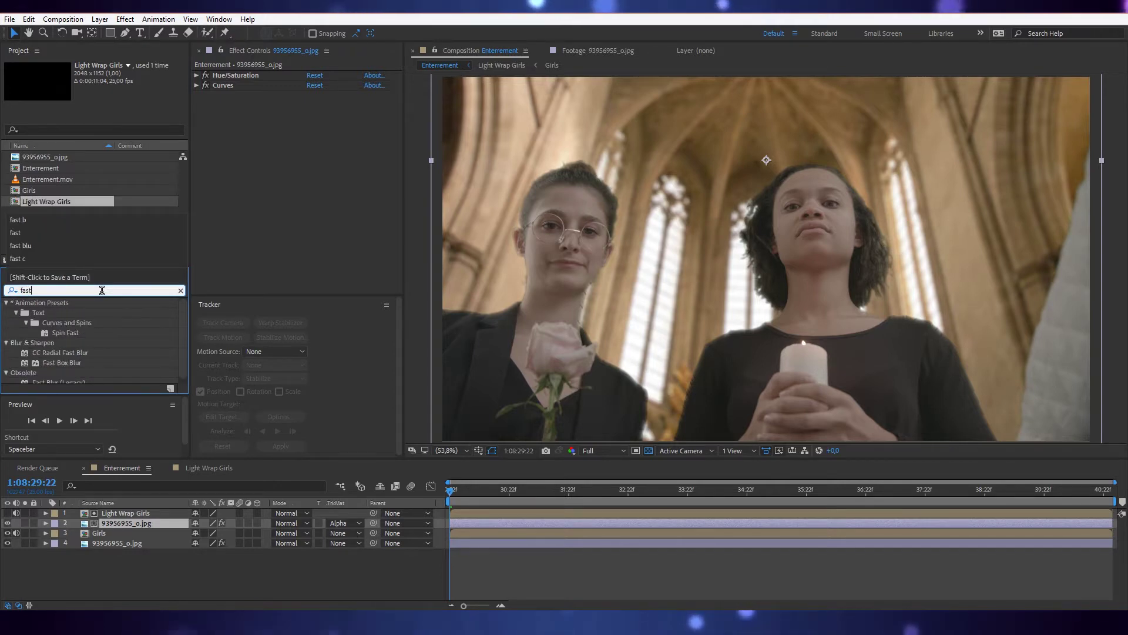
pyautogui.write(' b')
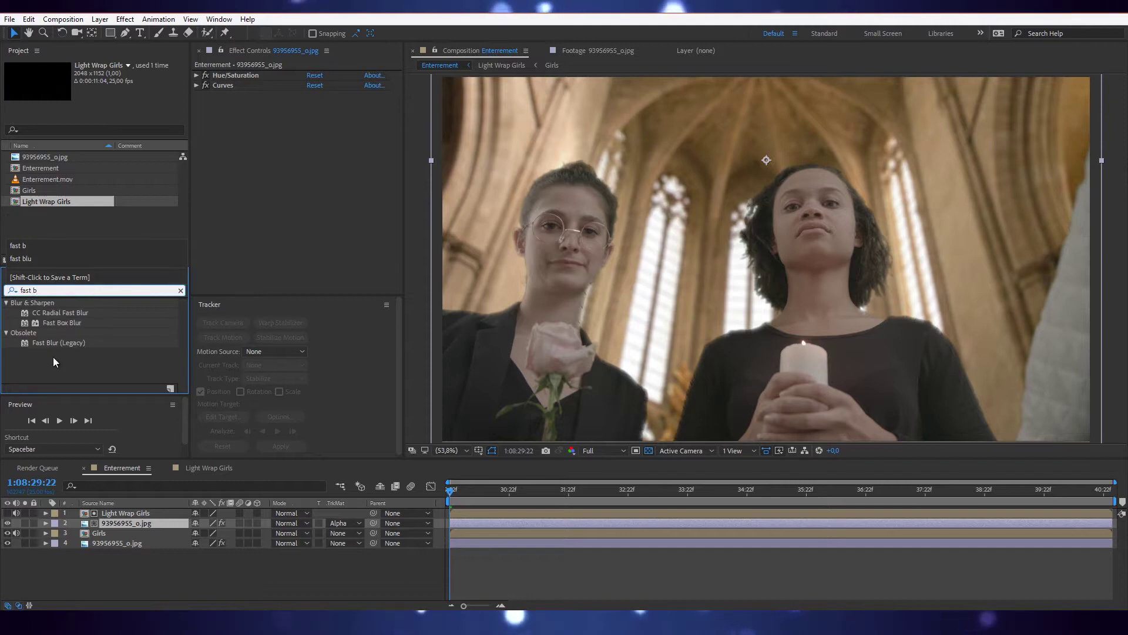
pyautogui.moveTo(65, 342); pyautogui.dragTo(256, 178)
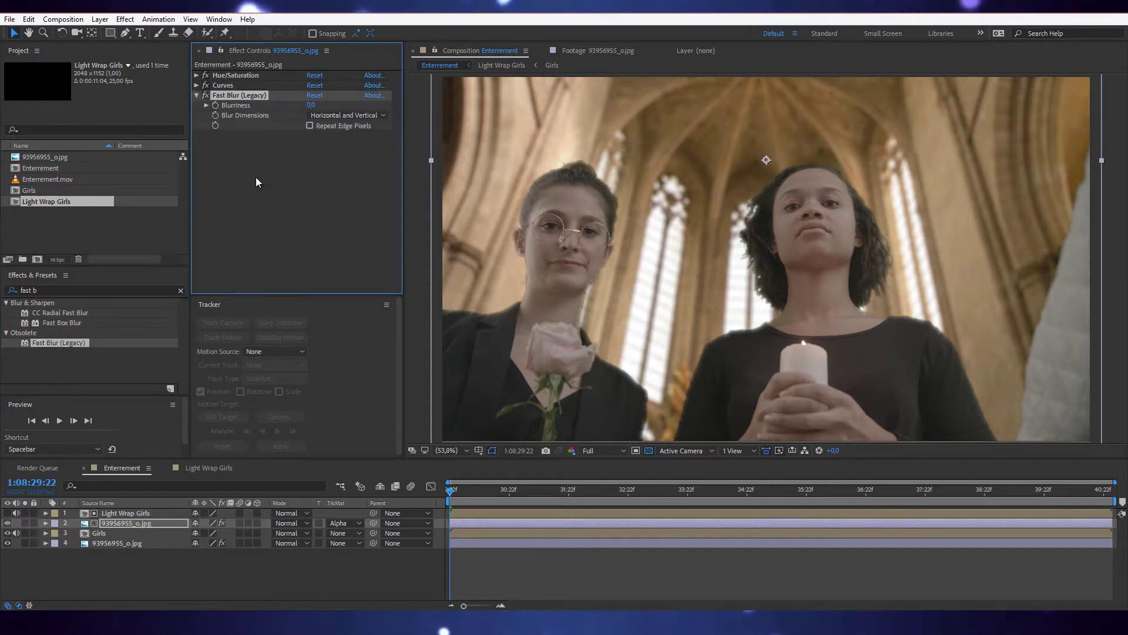
pyautogui.click(310, 125)
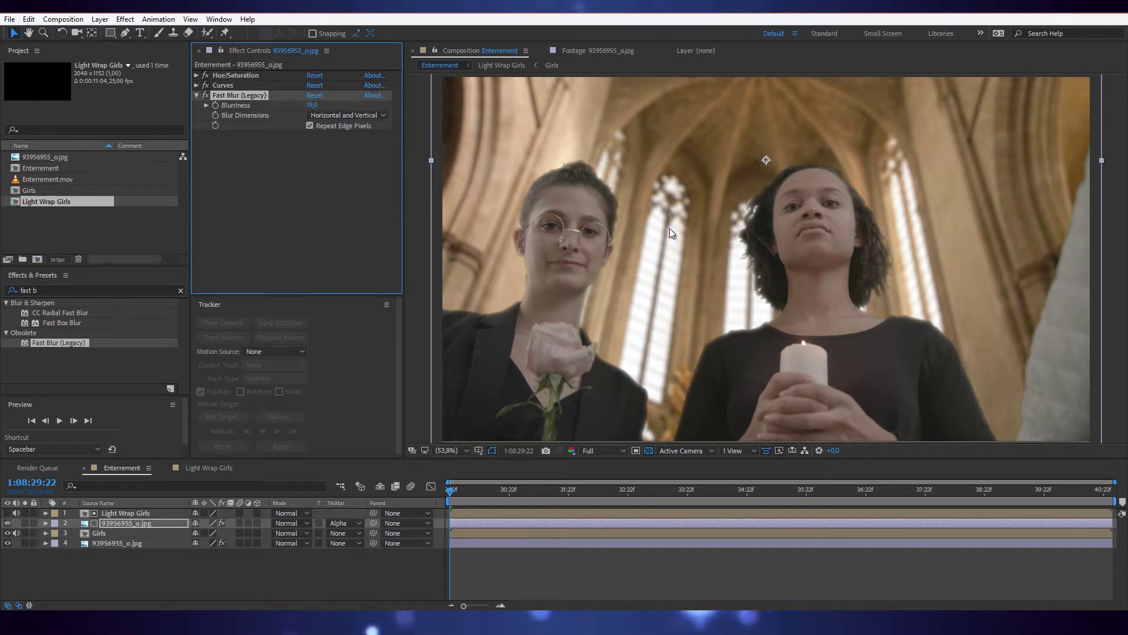
pyautogui.scroll(5, 764, 214)
pyautogui.scroll(3, 711, 226)
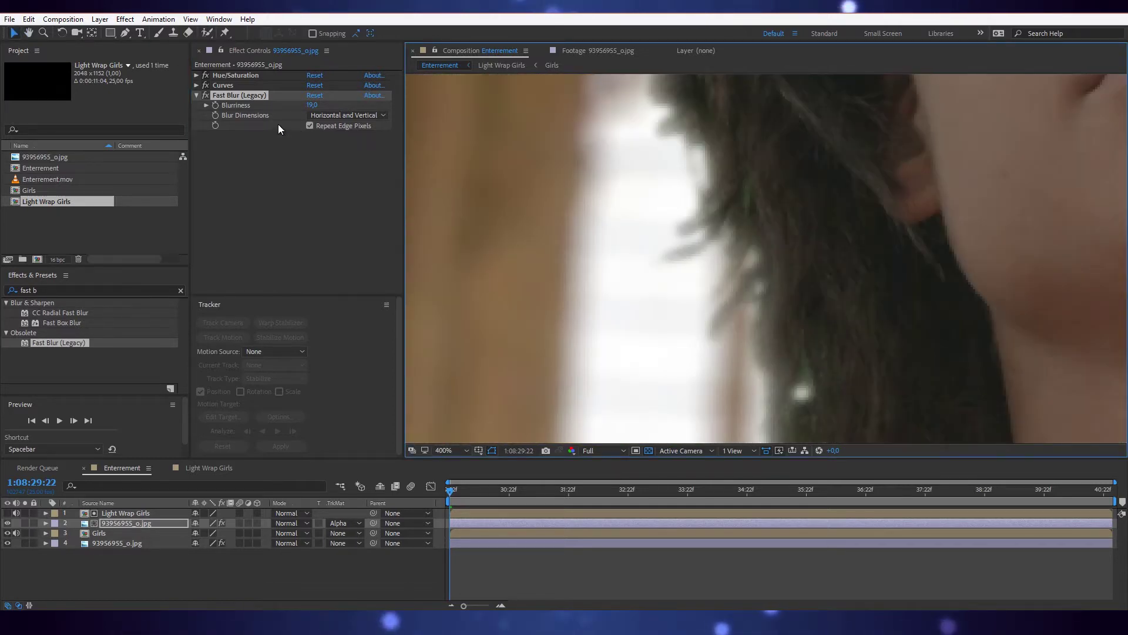
pyautogui.click(204, 96)
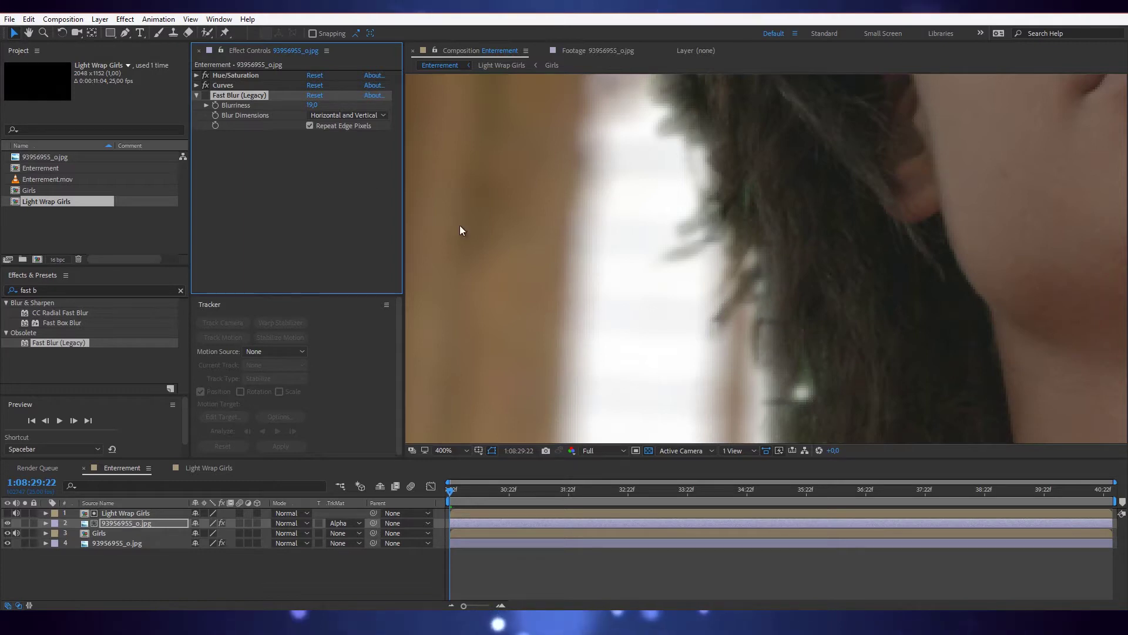
pyautogui.click(206, 95)
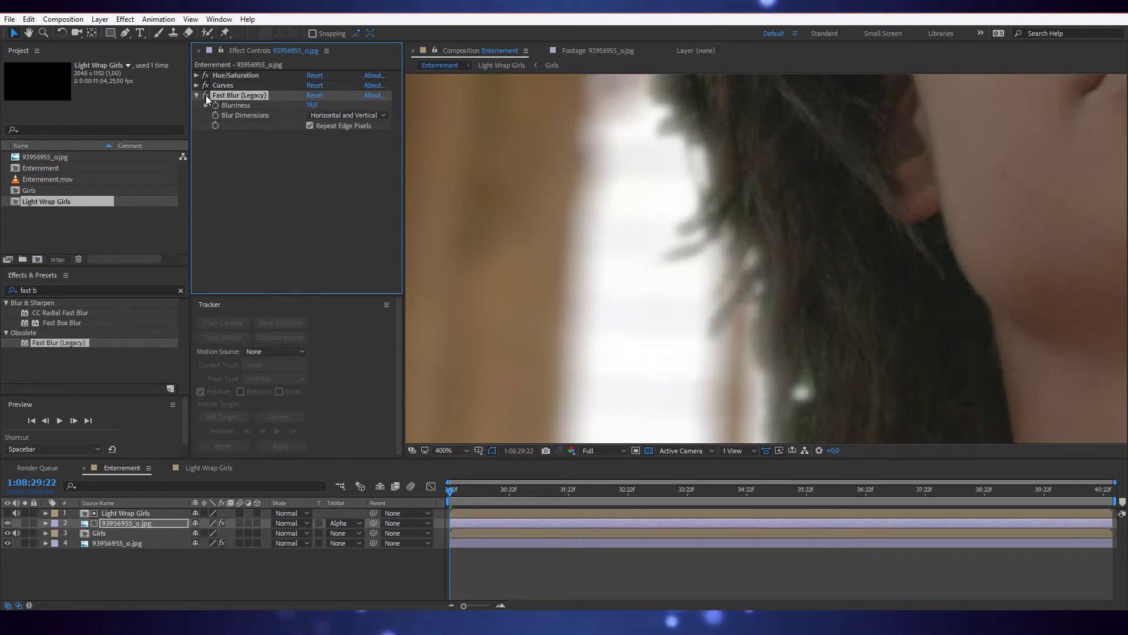
pyautogui.press(',')
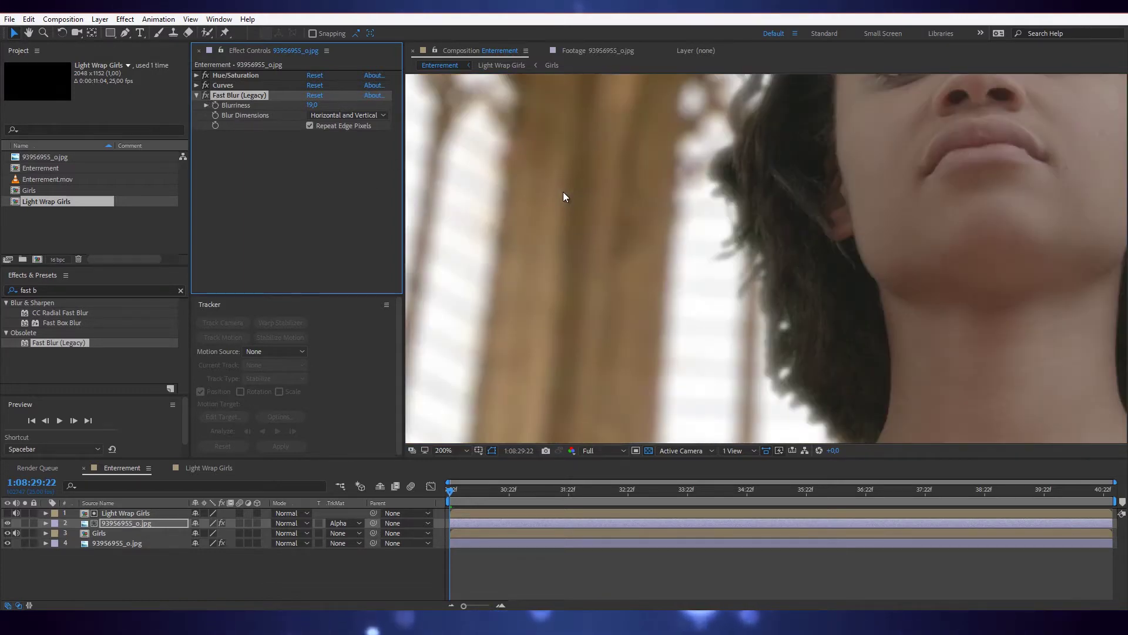
pyautogui.click(464, 451)
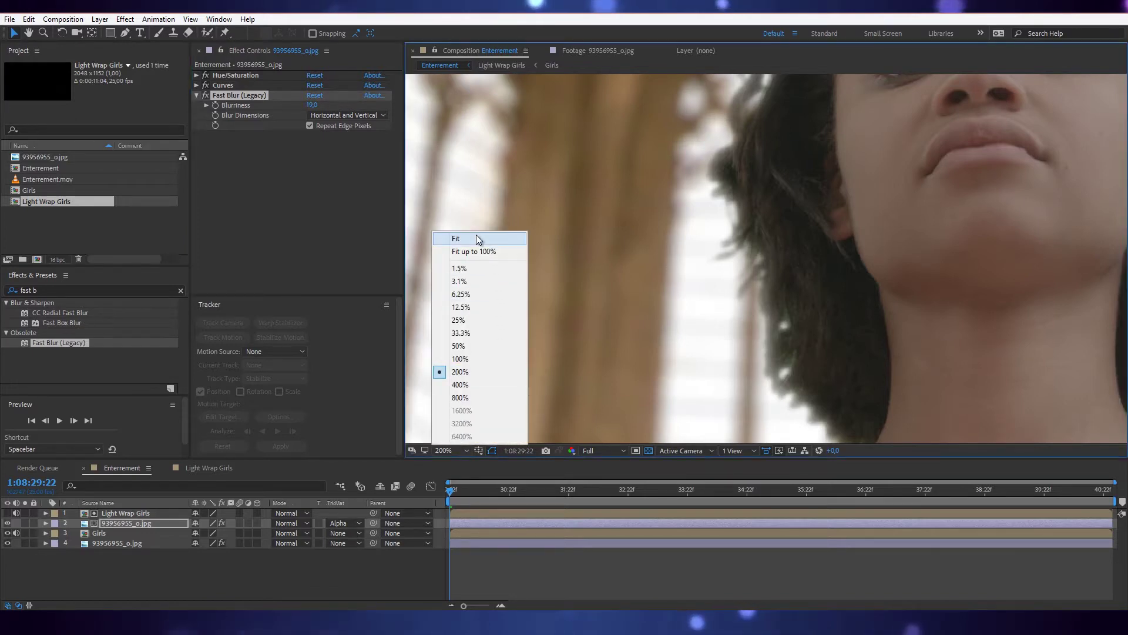
pyautogui.click(476, 239)
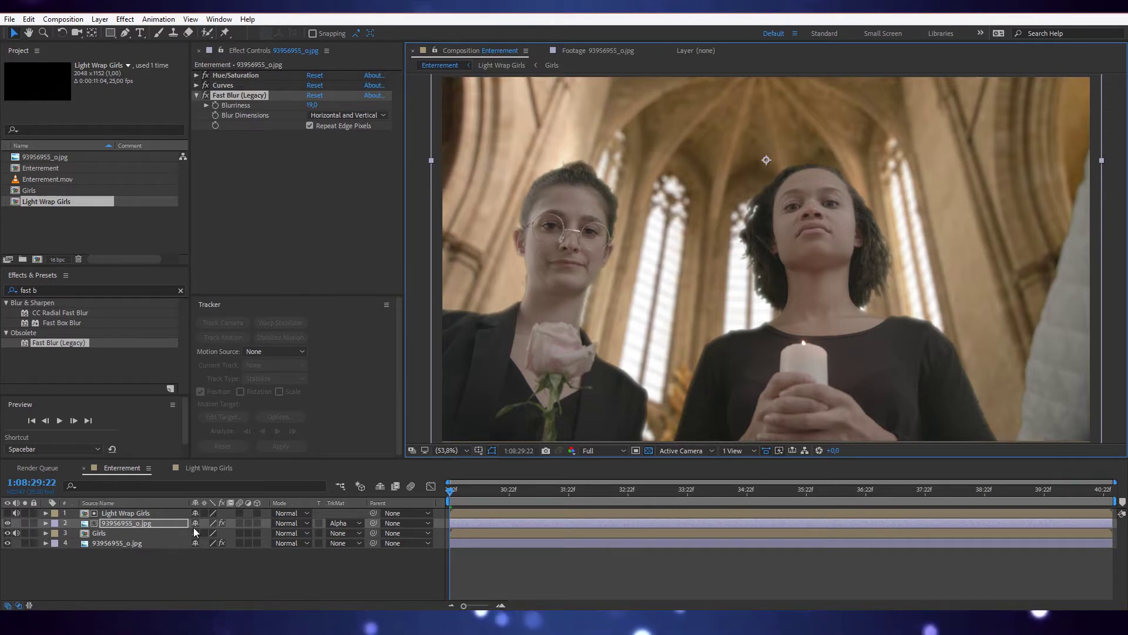
pyautogui.click(304, 524)
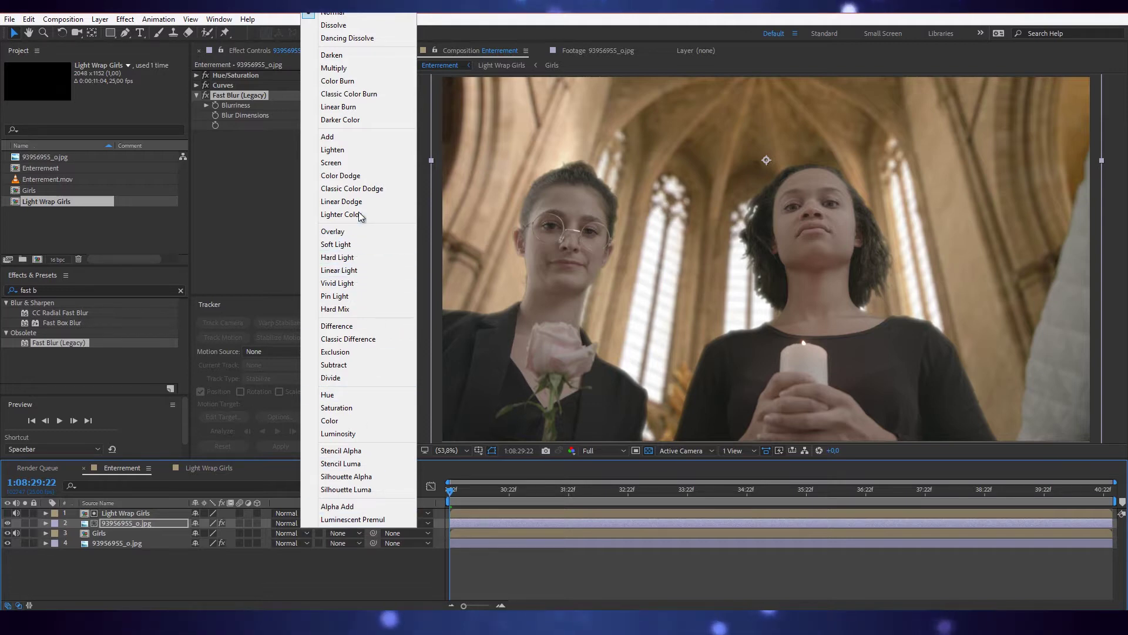
pyautogui.click(361, 163)
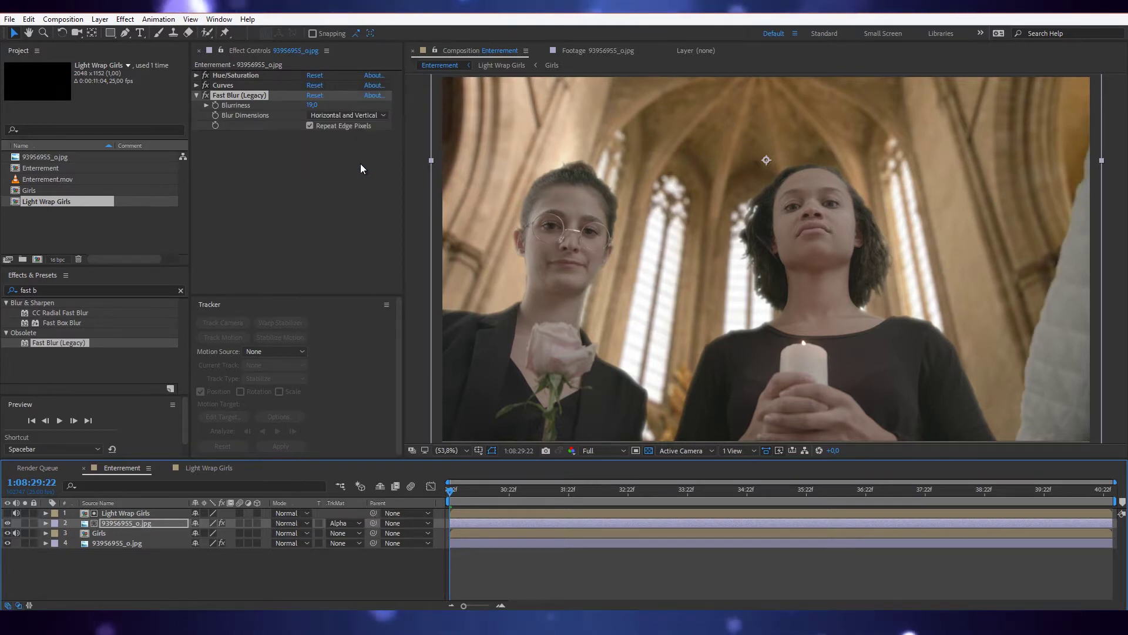
pyautogui.hotkey('ctrl', 'z')
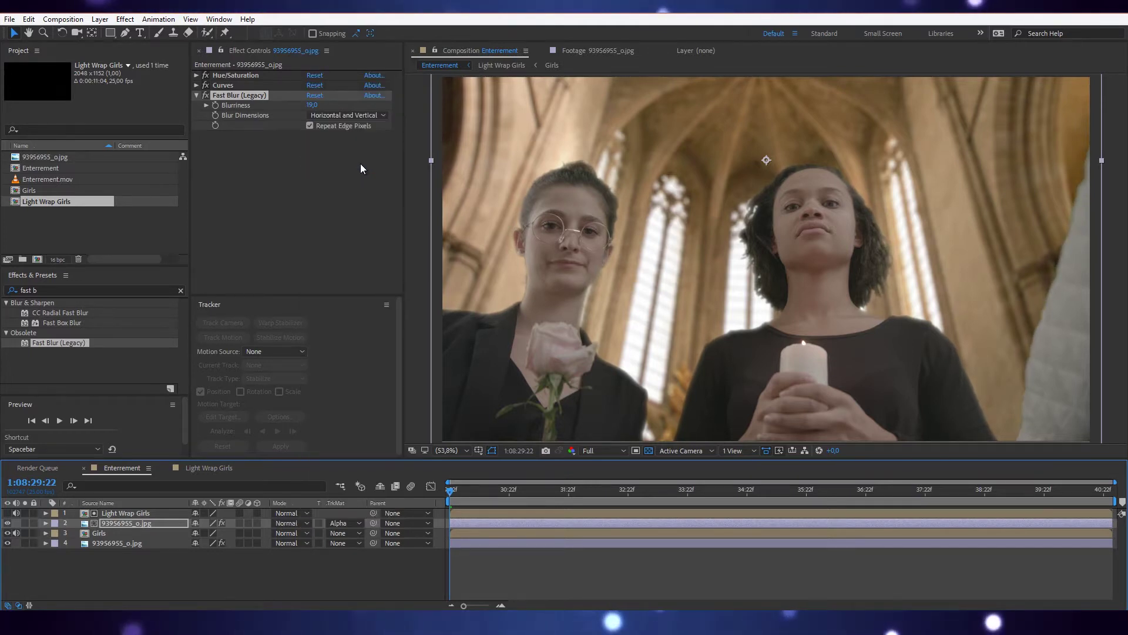
pyautogui.hotkey('ctrl', 'shift', 'z')
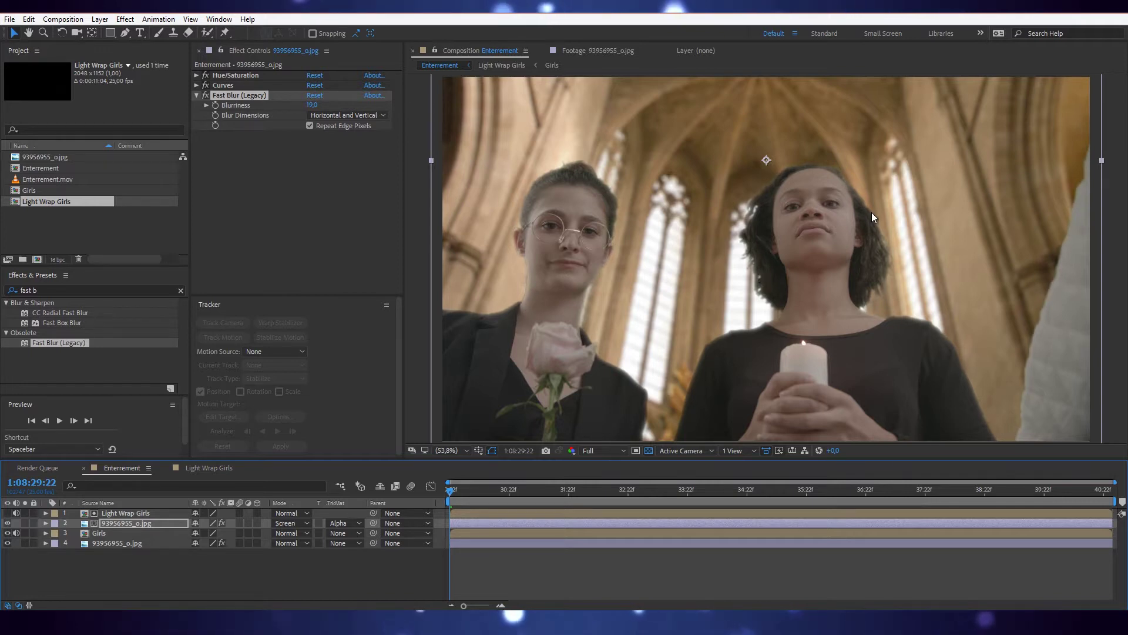
pyautogui.hotkey('ctrl', 'z')
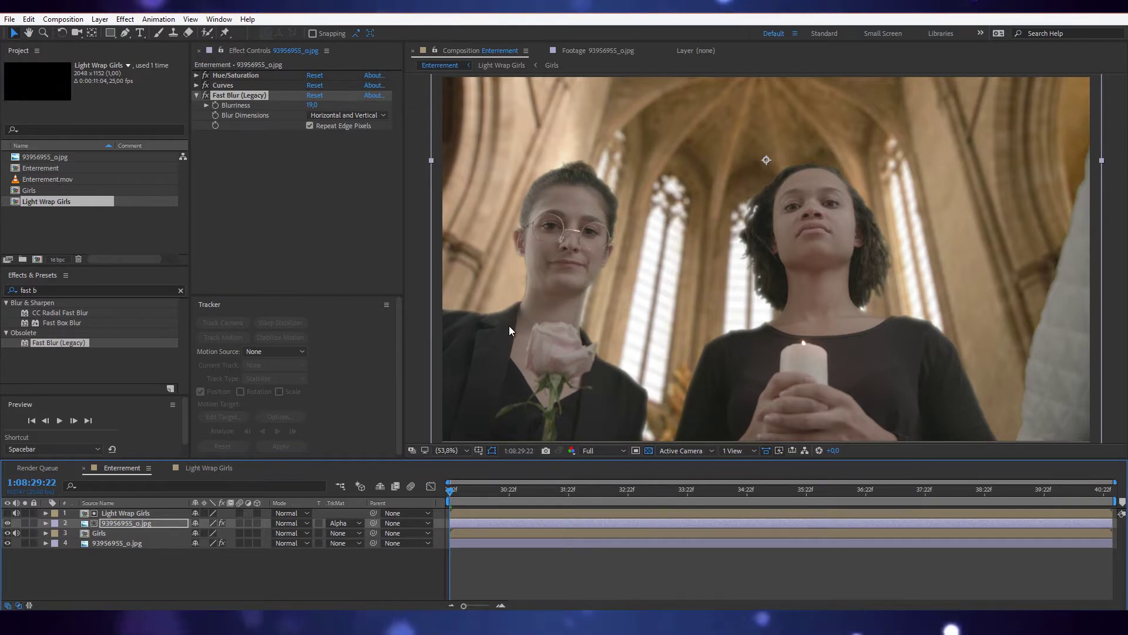
# Set the church background layer 93956955_o.jpg's Opacity to 80%
pyautogui.hotkey('ctrl', 'z')
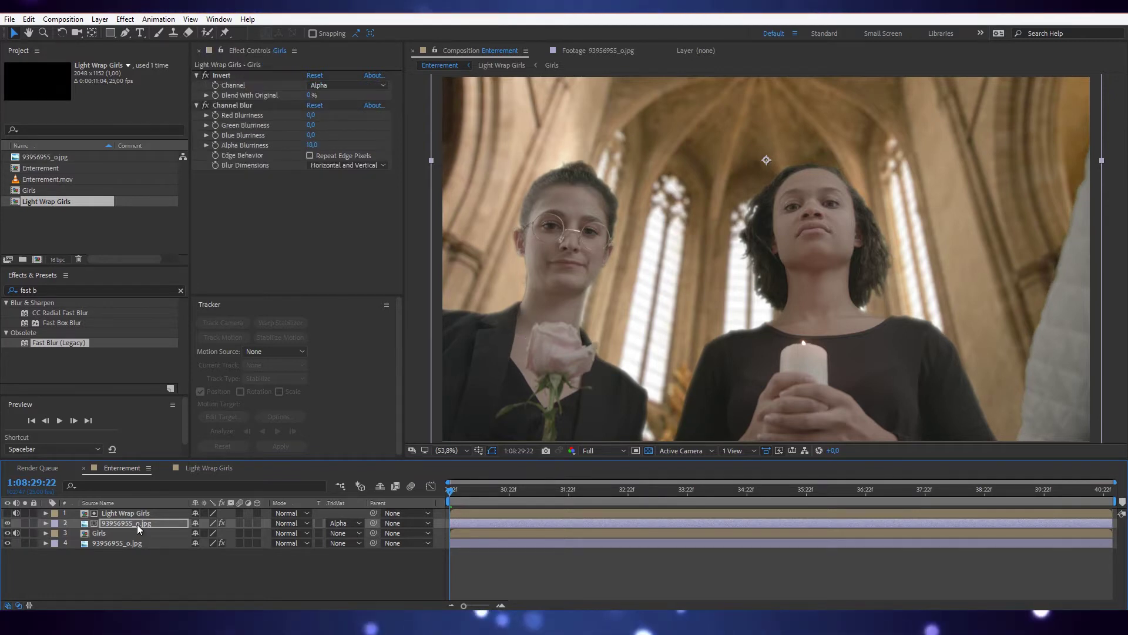
pyautogui.click(137, 524)
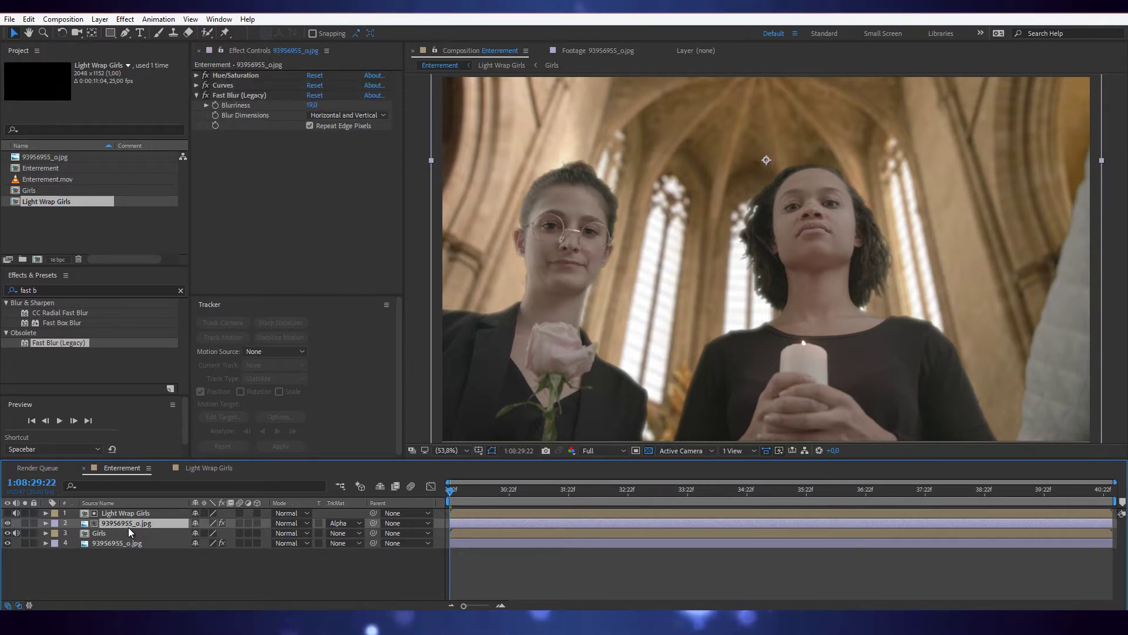
pyautogui.press('t')
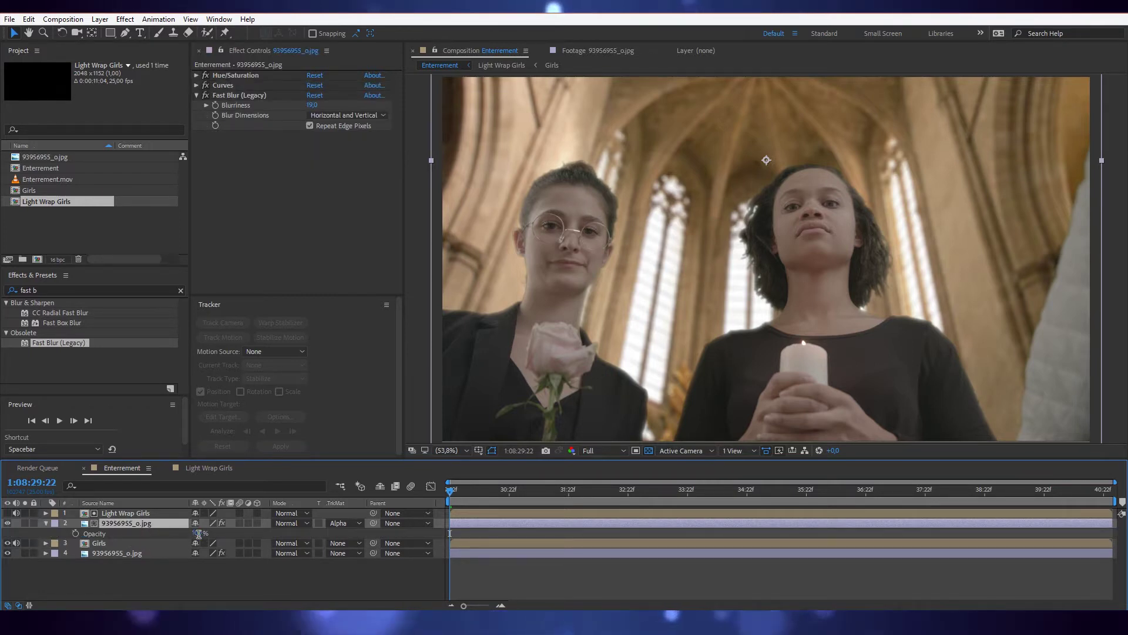
pyautogui.click(200, 533)
pyautogui.write('80')
pyautogui.press('Return')
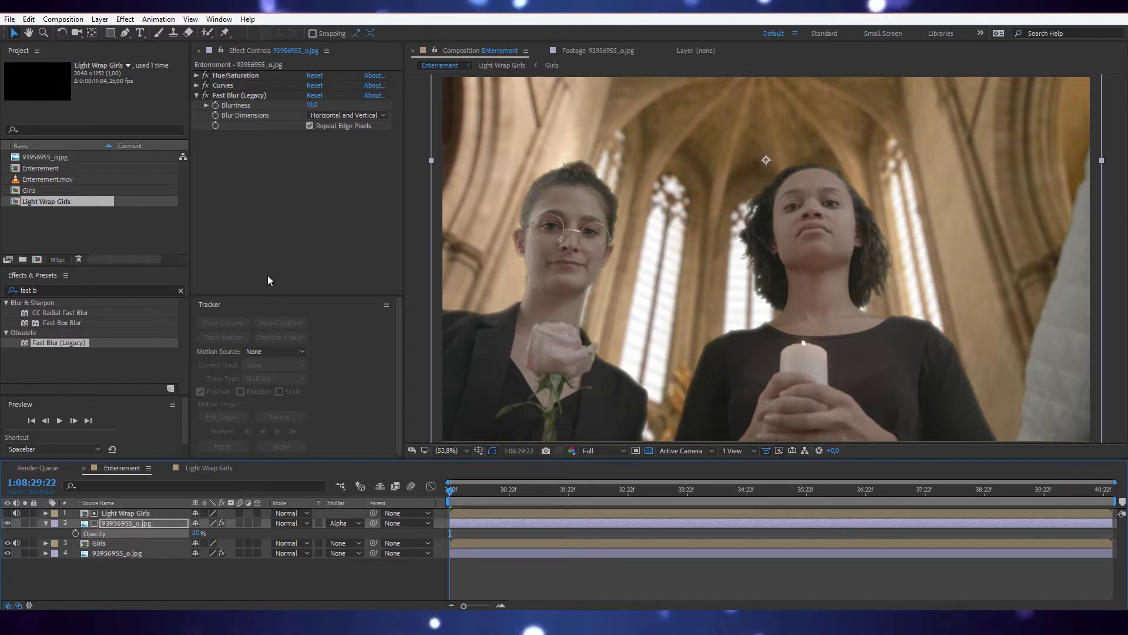
# In the Light Wrap Girls comp, set Channel Blur's Alpha Blurriness to 22
pyautogui.click(209, 468)
pyautogui.click(311, 145)
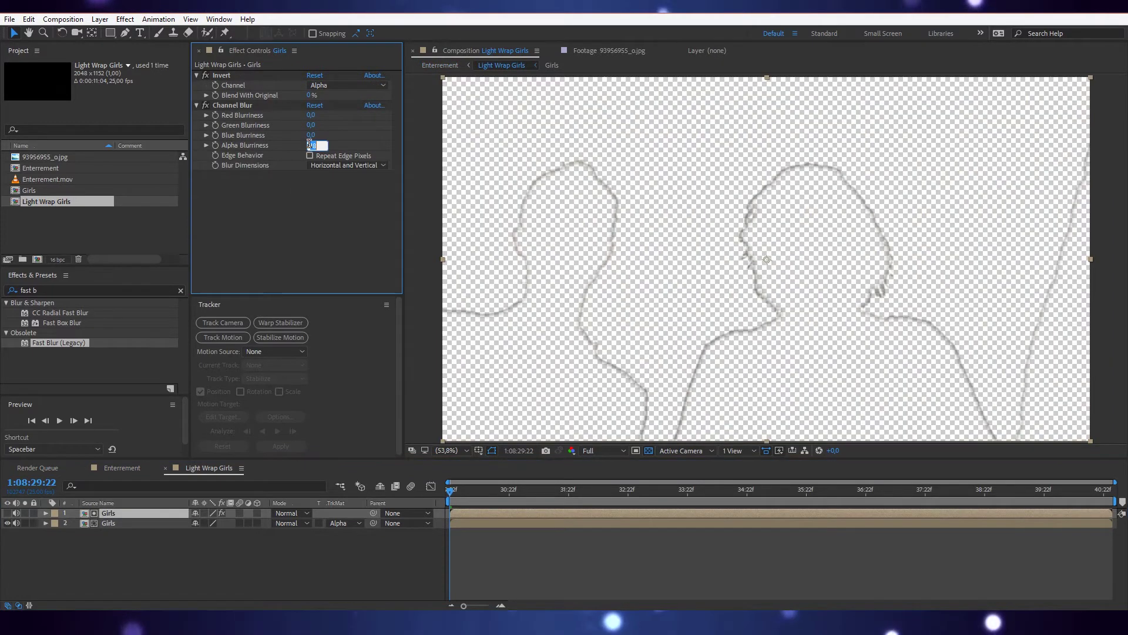
pyautogui.press('Return')
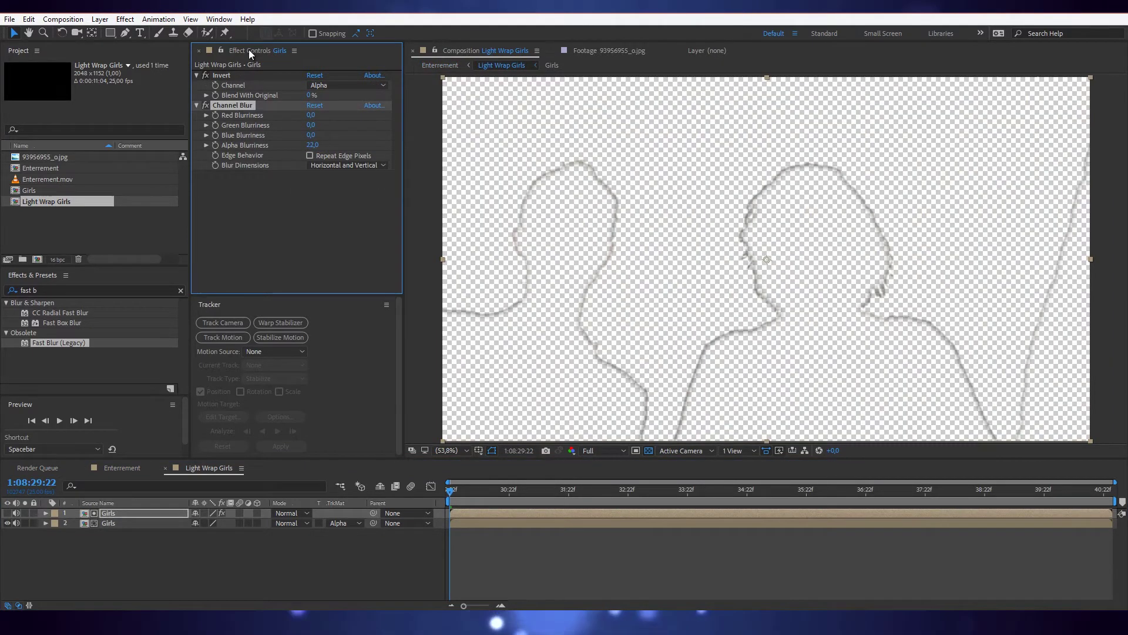
# Switch back to Enterrement, collapse the background layer's Opacity, and select the bottom footage layer
pyautogui.click(122, 471)
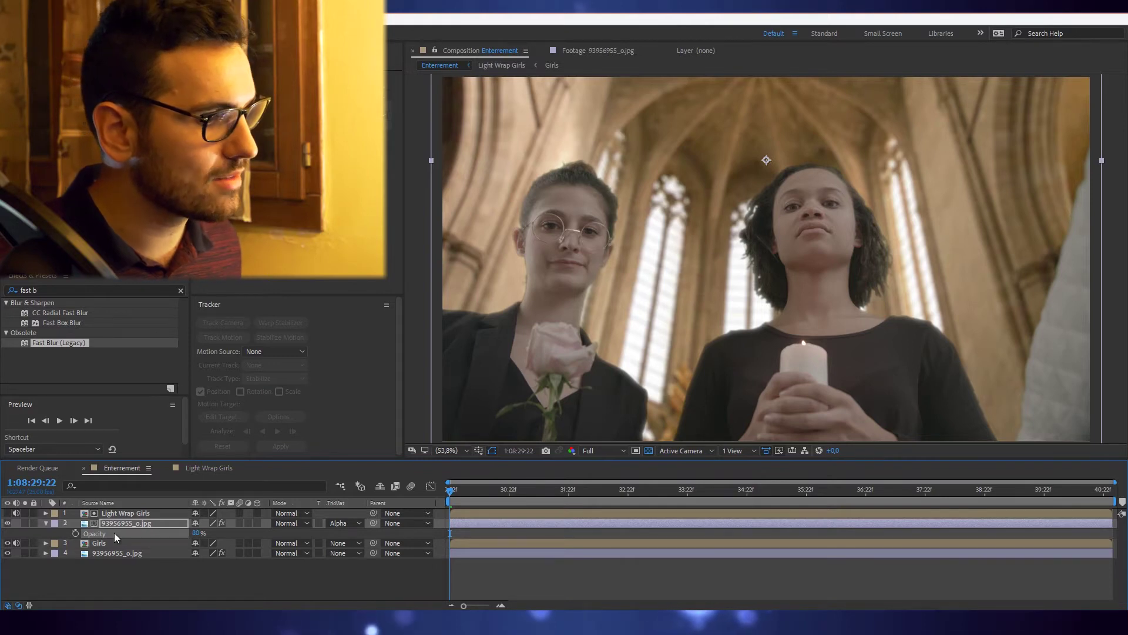
pyautogui.click(46, 523)
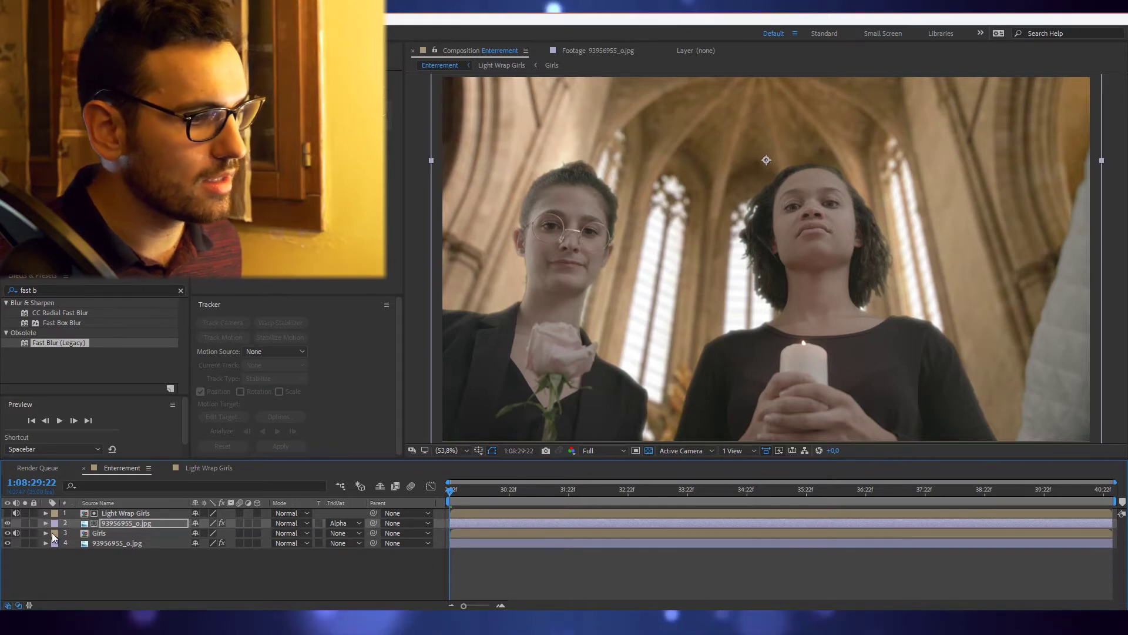
pyautogui.click(91, 543)
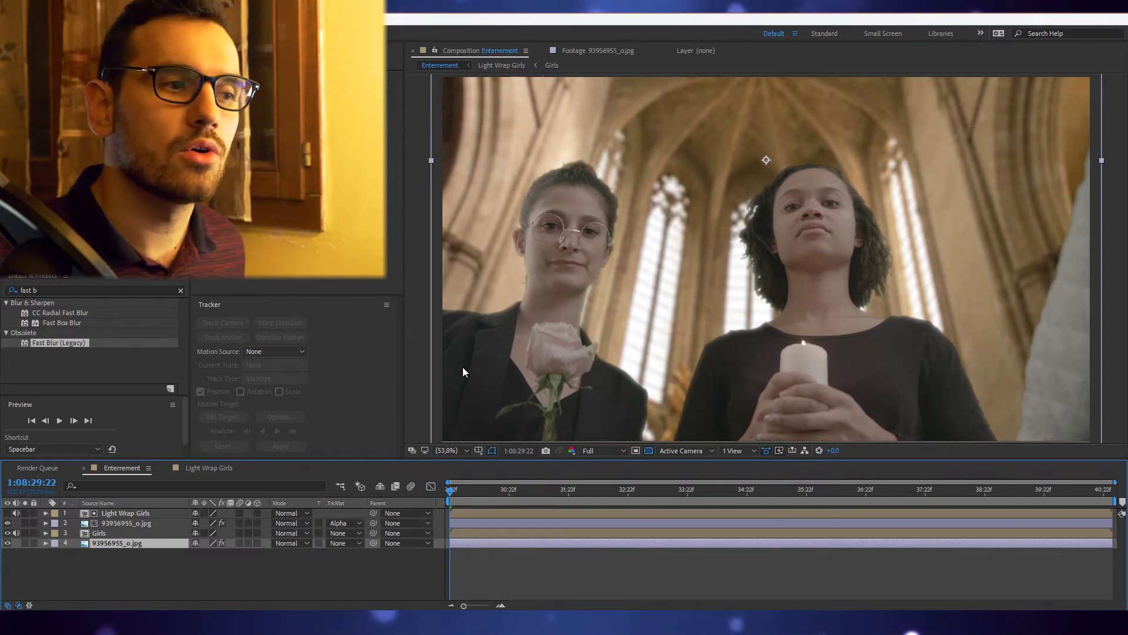
# Apply Match Grain to the church background layer with Viewing Mode set to Final Output
pyautogui.click(73, 290)
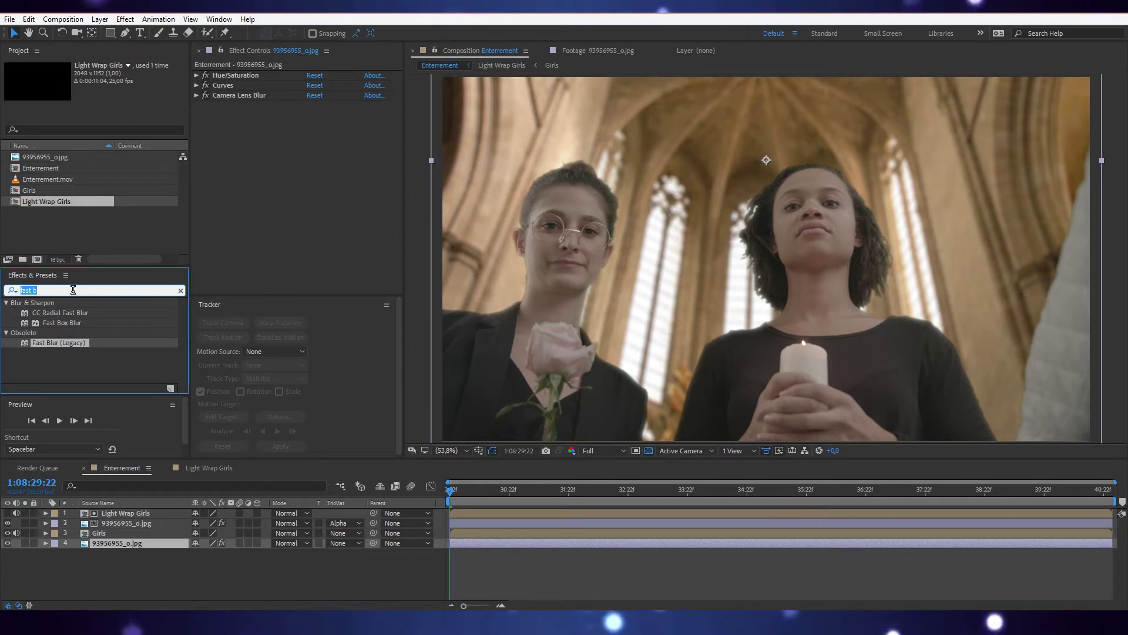
pyautogui.write('match ')
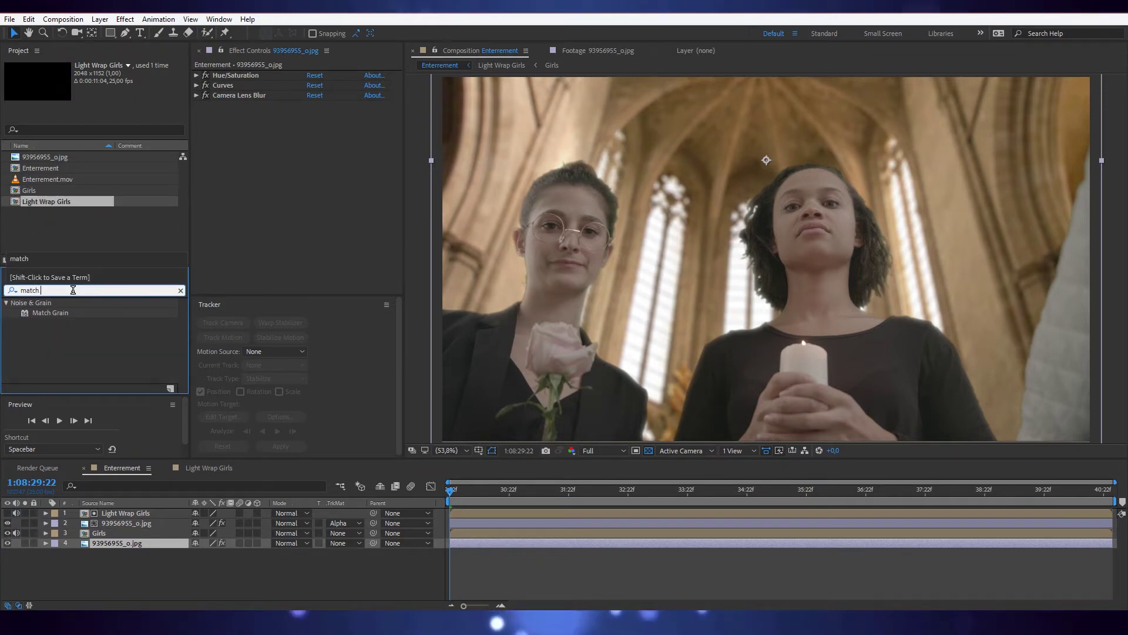
pyautogui.write('grain')
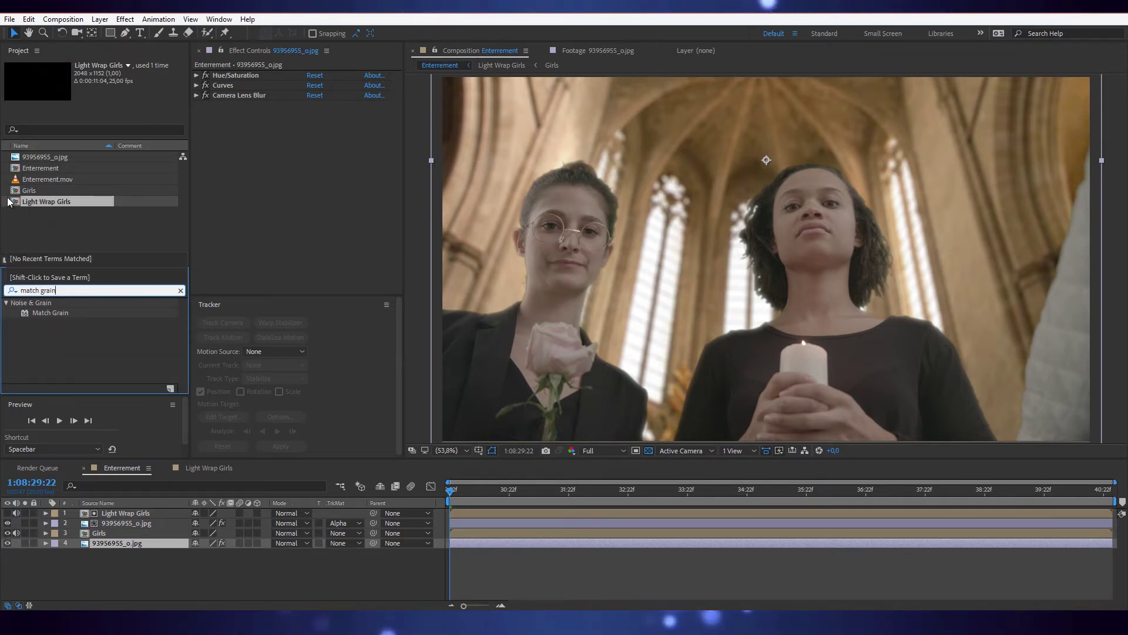
pyautogui.moveTo(66, 319); pyautogui.dragTo(139, 544)
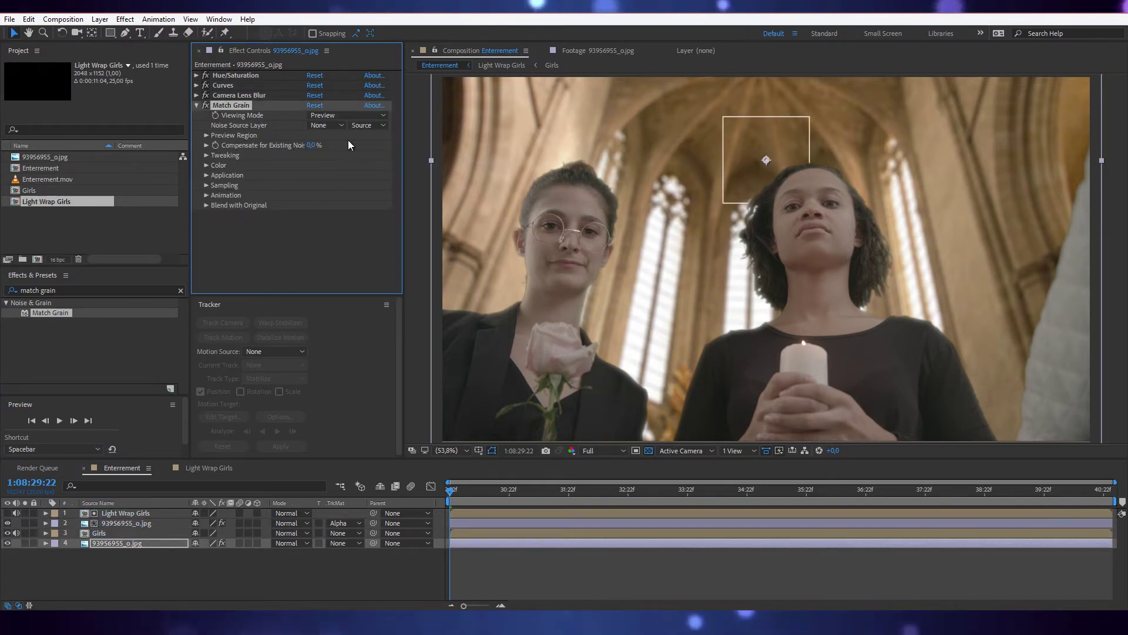
pyautogui.click(336, 115)
pyautogui.click(351, 180)
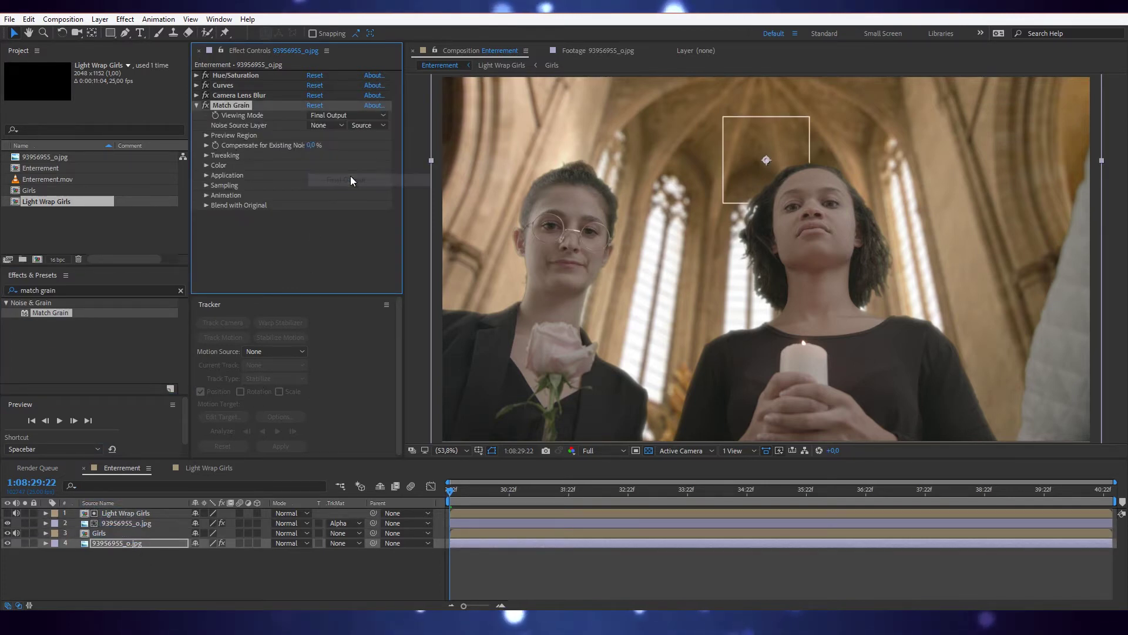
# Add Enterrement.mov as a hidden bottom layer and make it Match Grain's Noise Source Layer
pyautogui.click(333, 126)
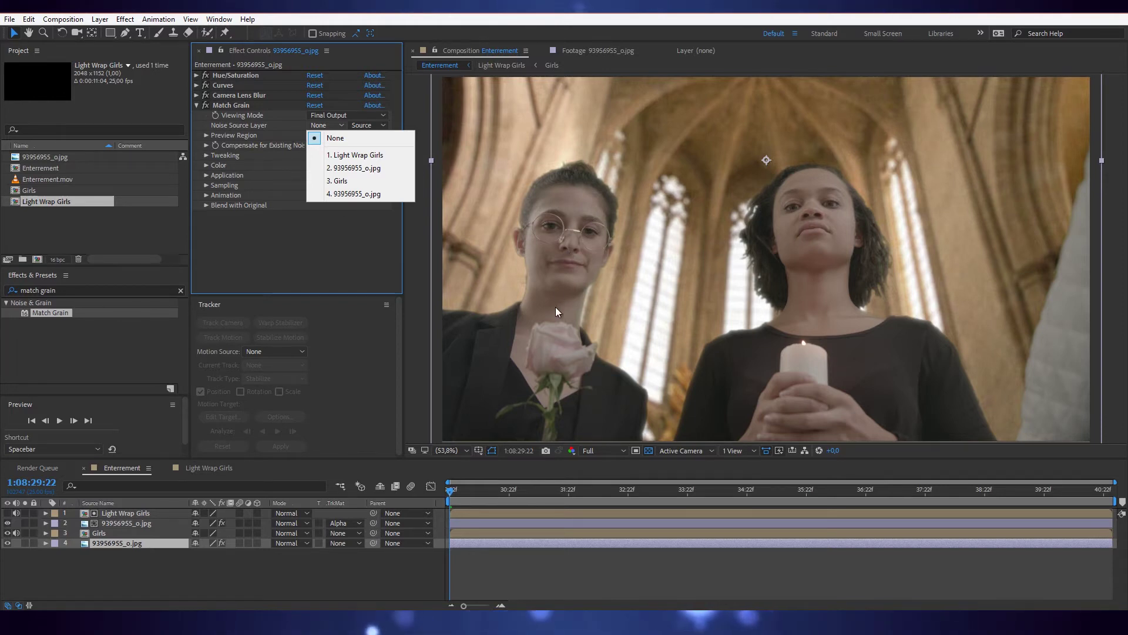
pyautogui.click(323, 255)
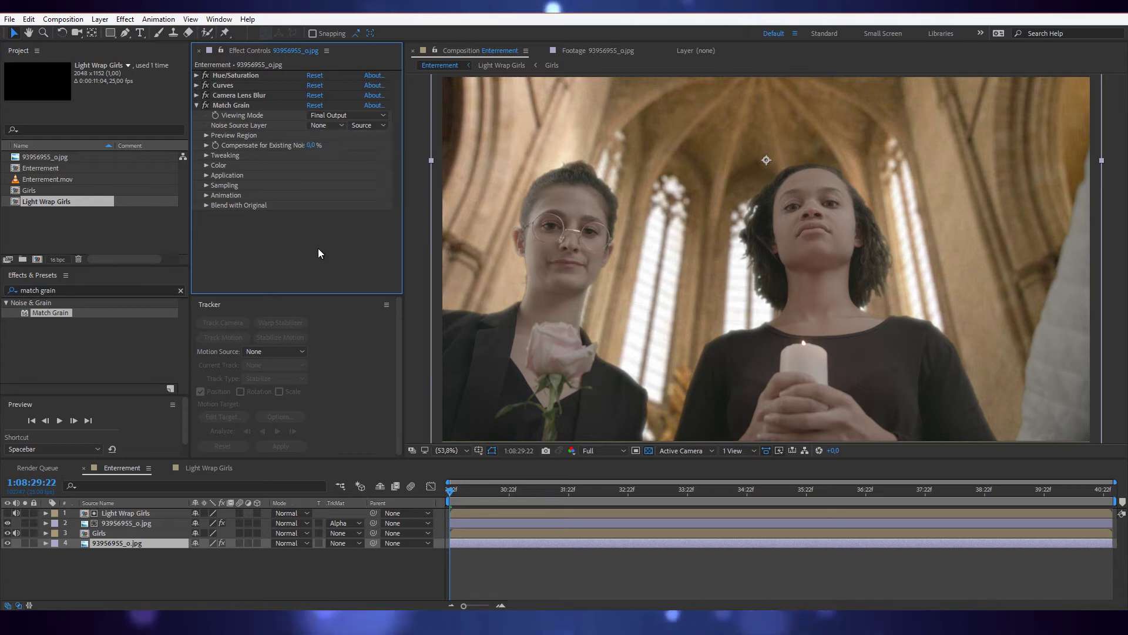
pyautogui.moveTo(61, 179); pyautogui.dragTo(125, 551)
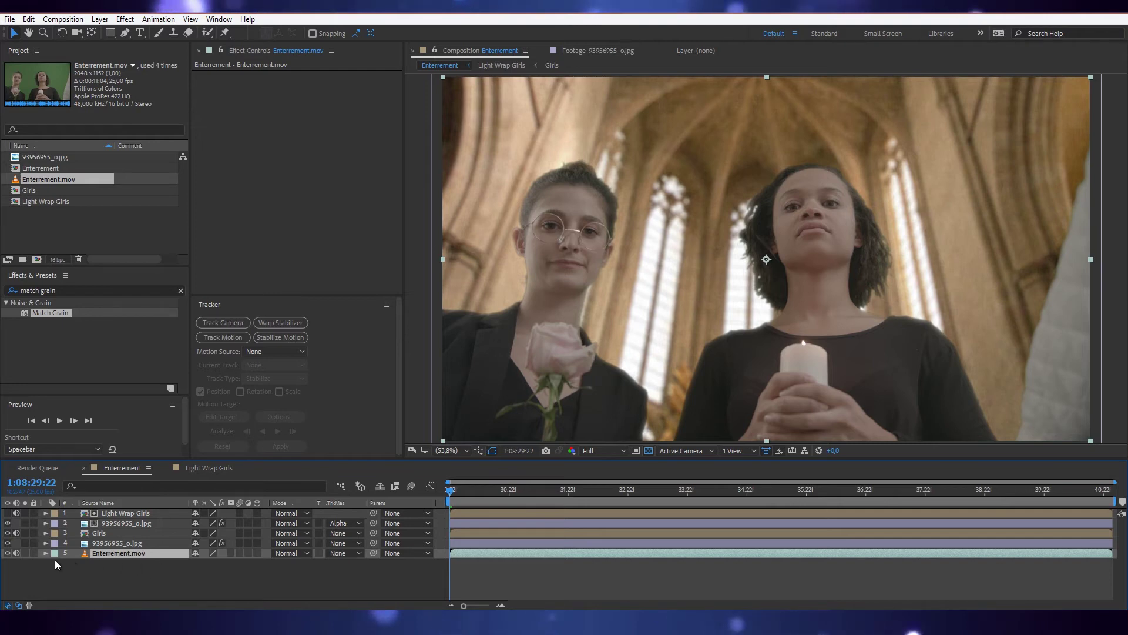
pyautogui.click(7, 553)
pyautogui.click(116, 543)
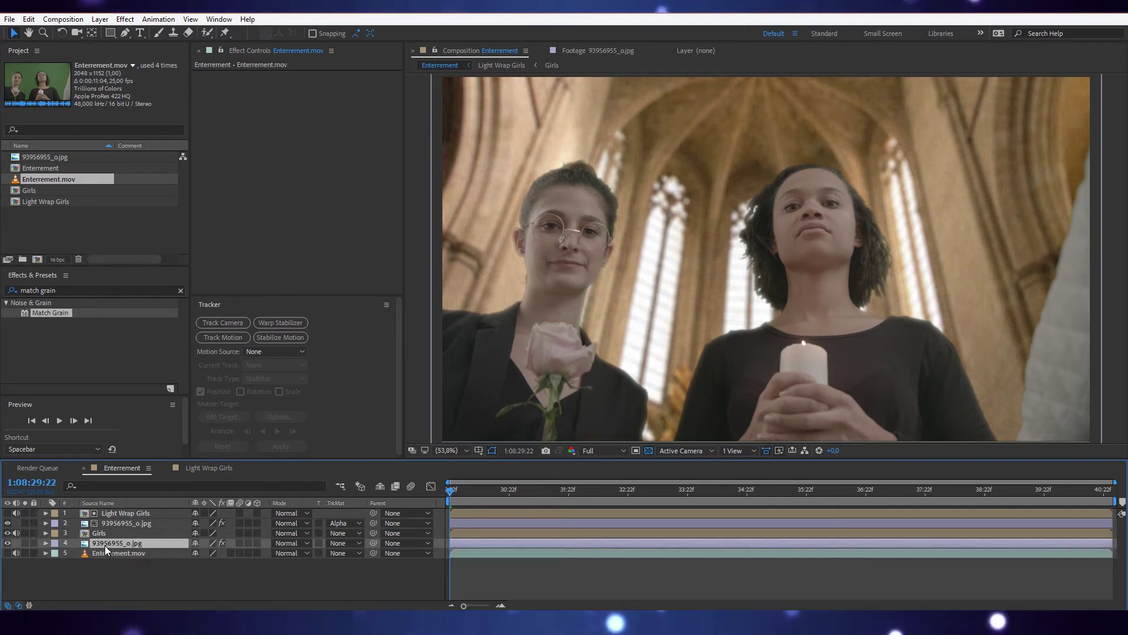
pyautogui.click(330, 125)
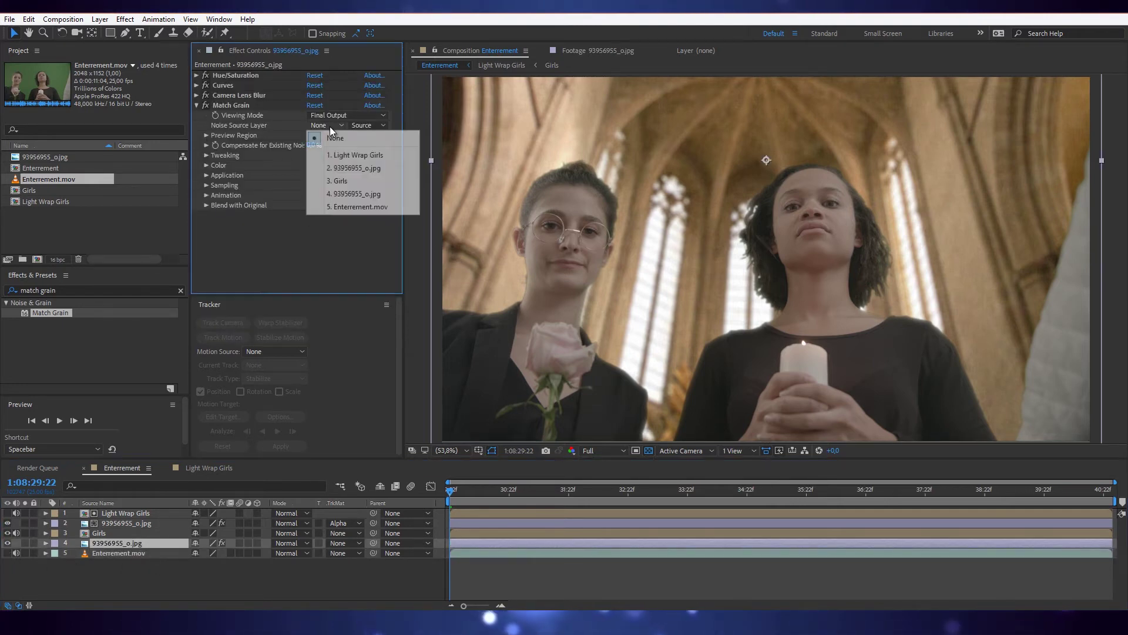
pyautogui.click(358, 207)
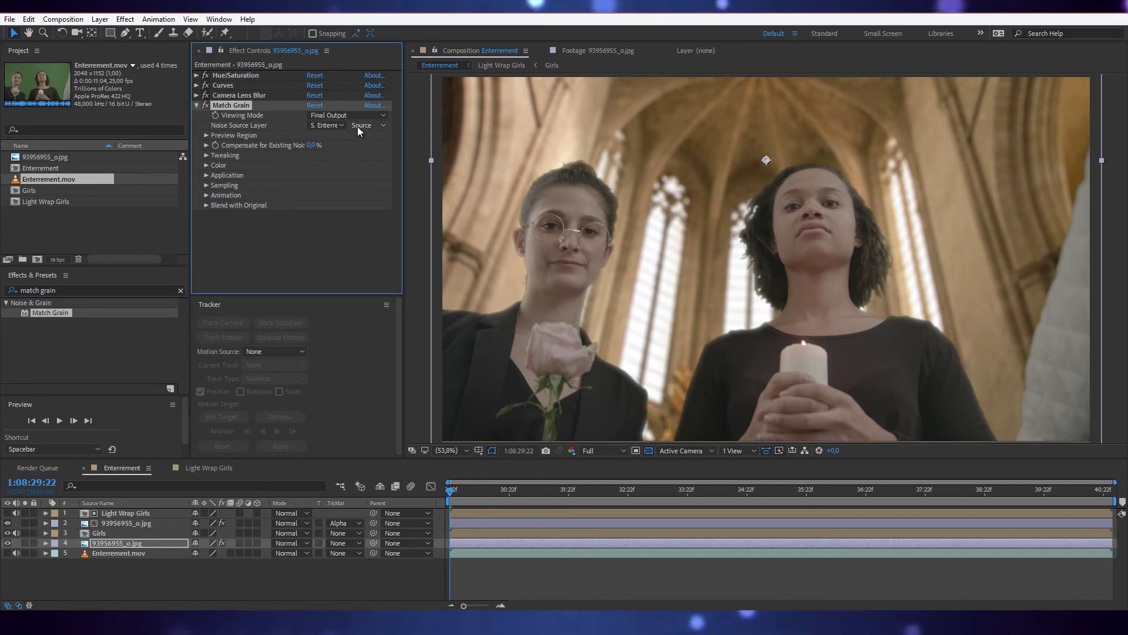
pyautogui.scroll(3, 611, 161)
pyautogui.scroll(1, 720, 193)
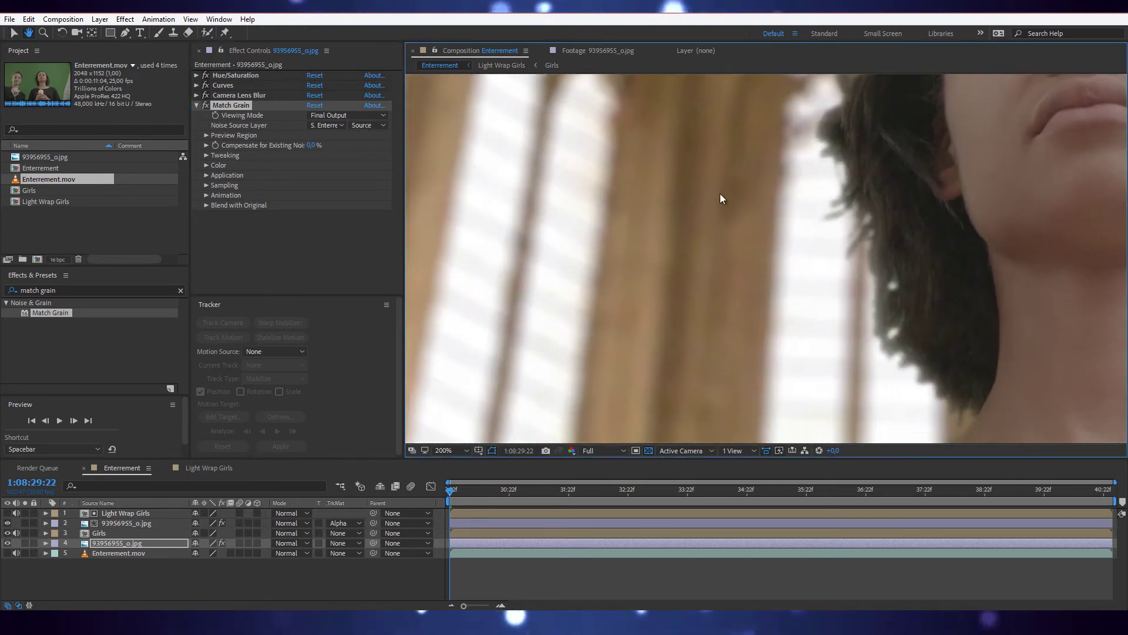
pyautogui.scroll(1, 762, 205)
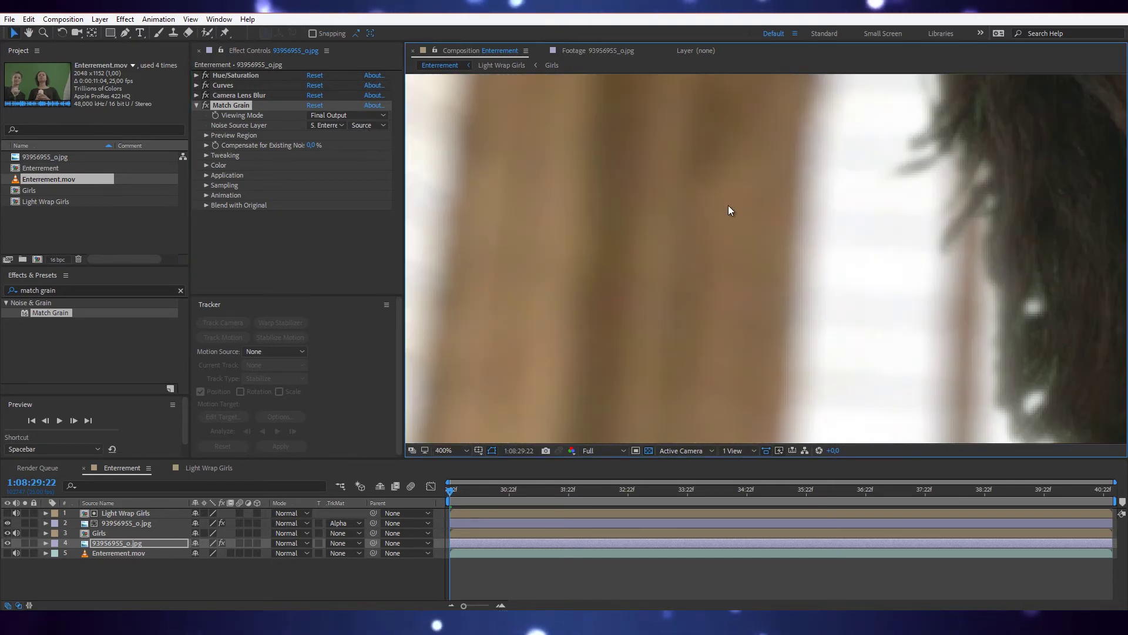
pyautogui.click(206, 108)
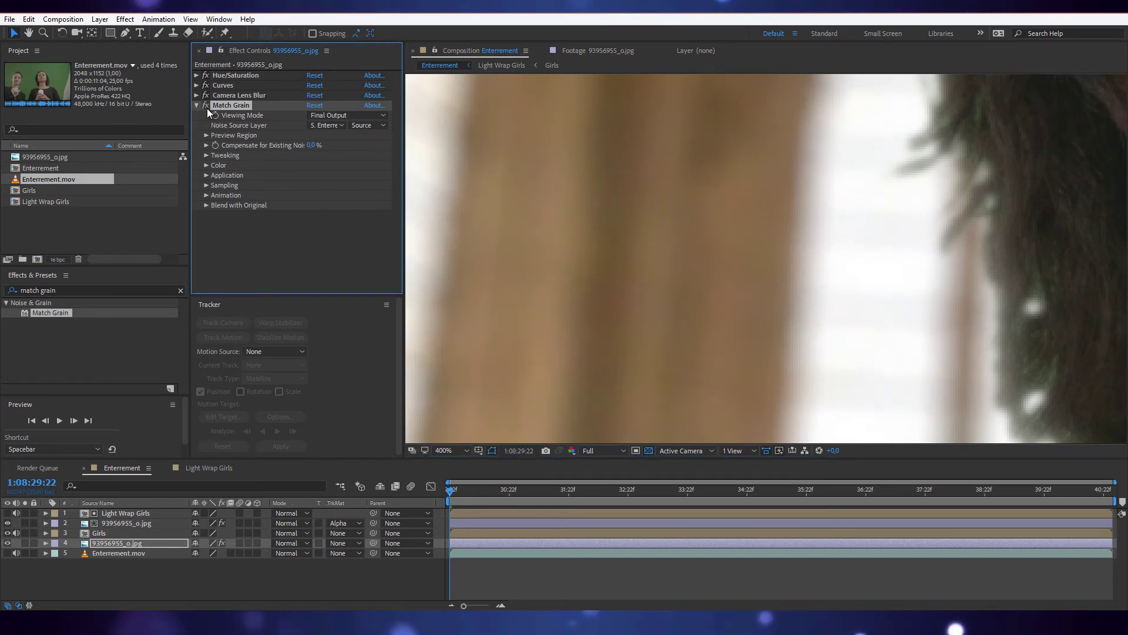
pyautogui.scroll(-3, 519, 159)
pyautogui.scroll(-3, 749, 219)
pyautogui.scroll(4, 649, 185)
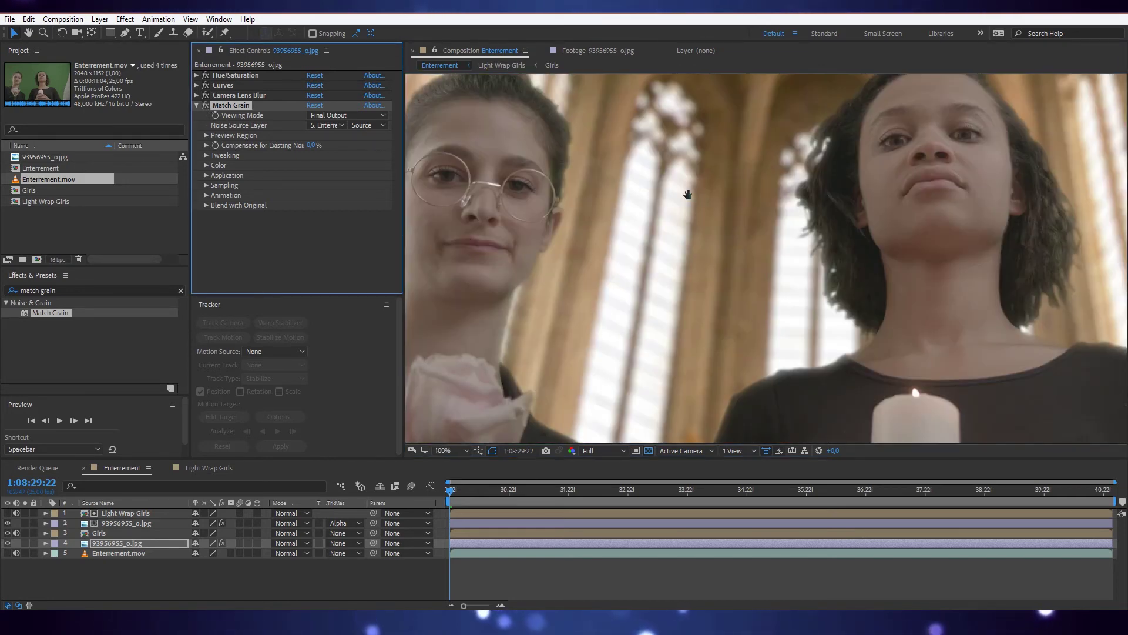
pyautogui.scroll(4, 707, 207)
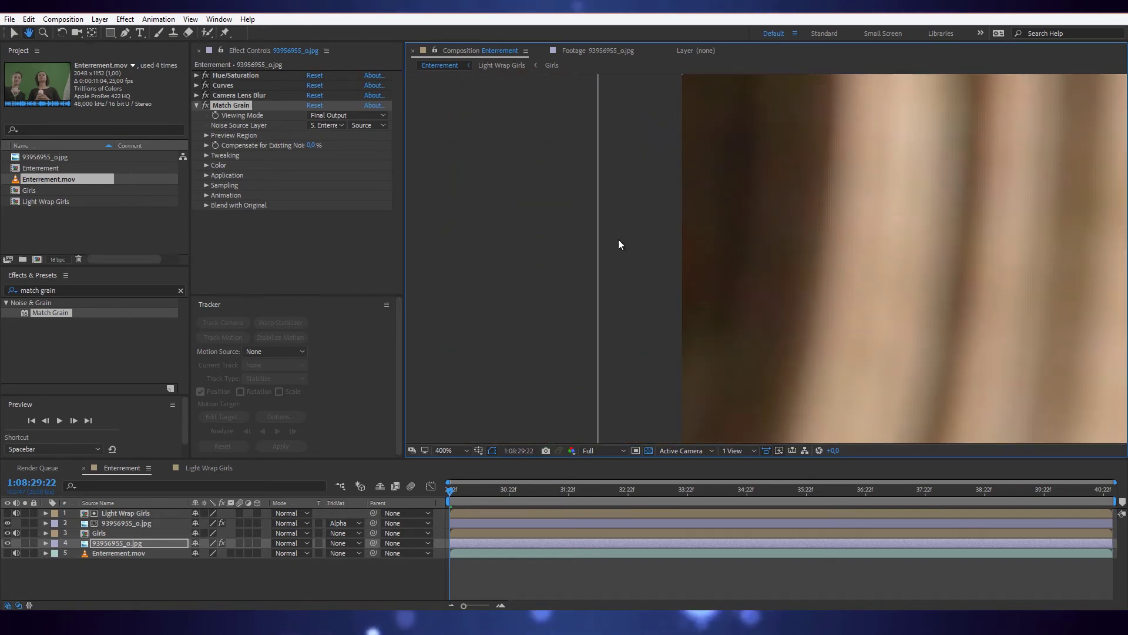
pyautogui.press('v')
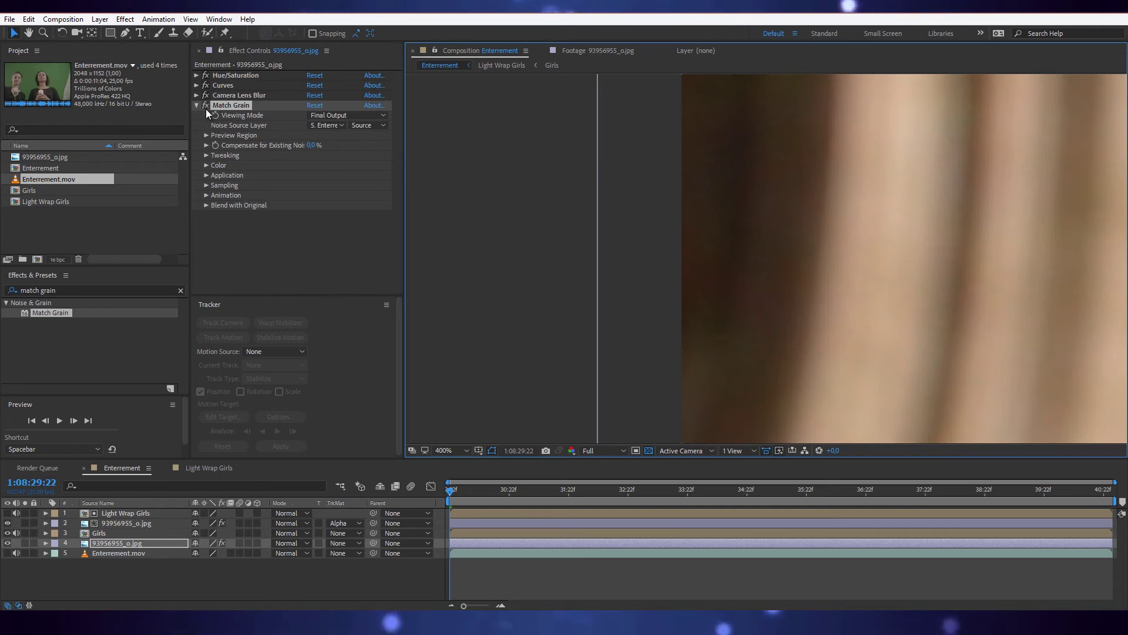
pyautogui.click(206, 108)
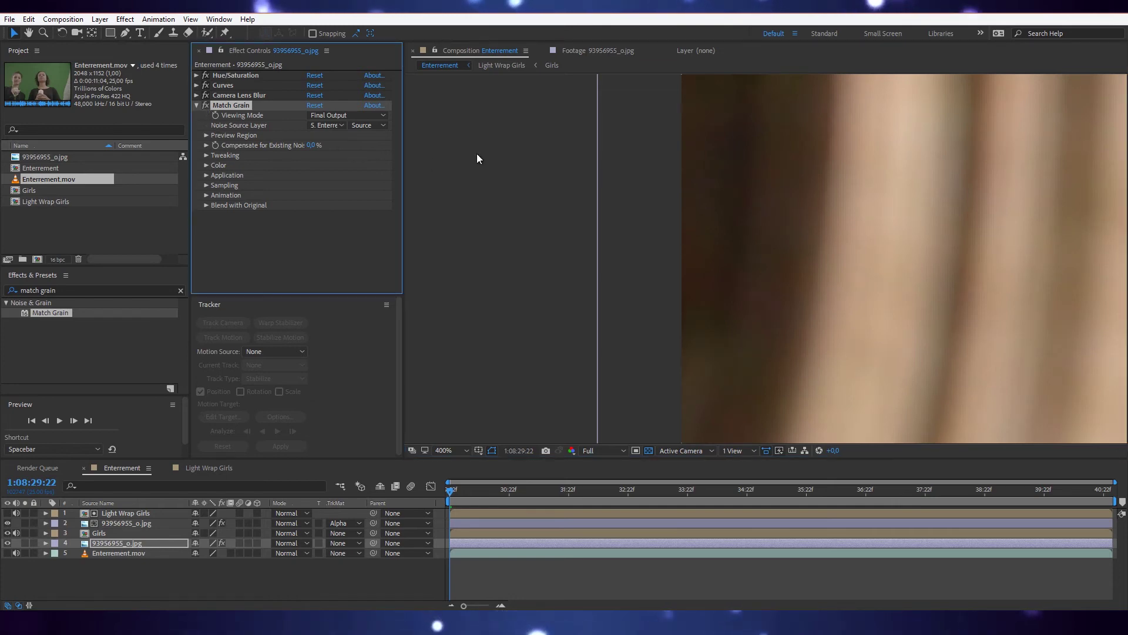
pyautogui.press('.')
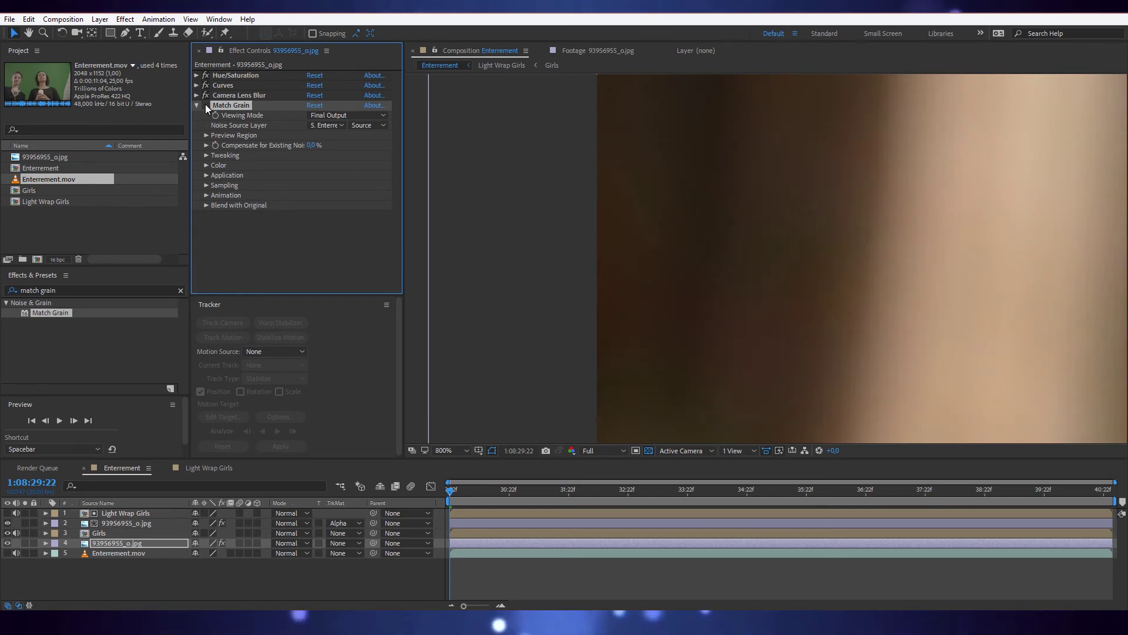
pyautogui.scroll(-8, 511, 182)
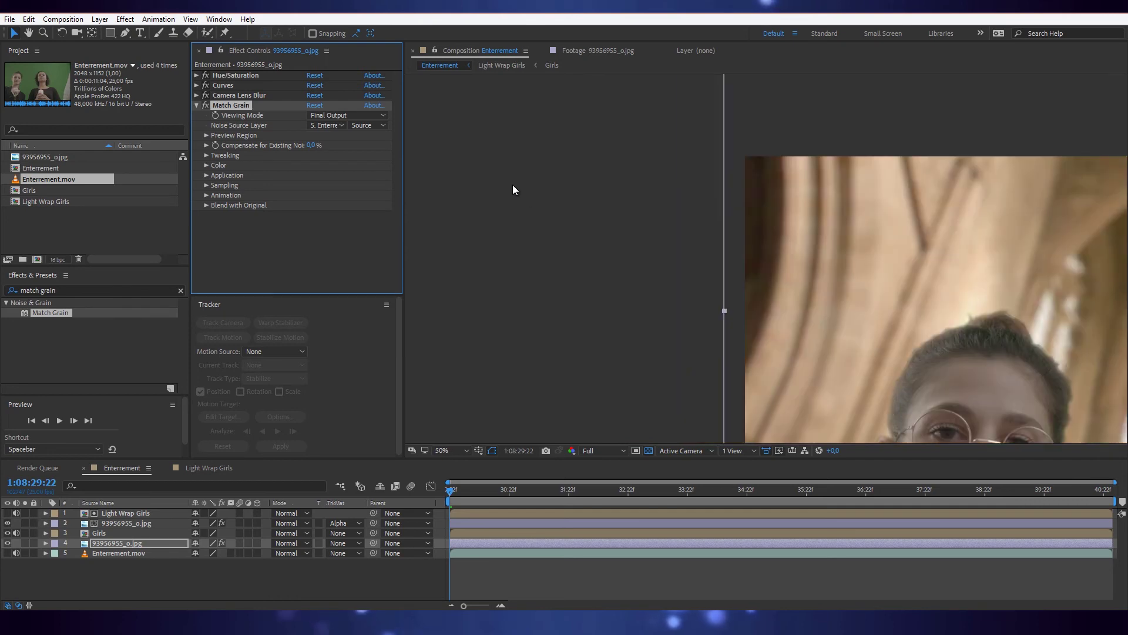
pyautogui.moveTo(602, 177); pyautogui.dragTo(468, 107)
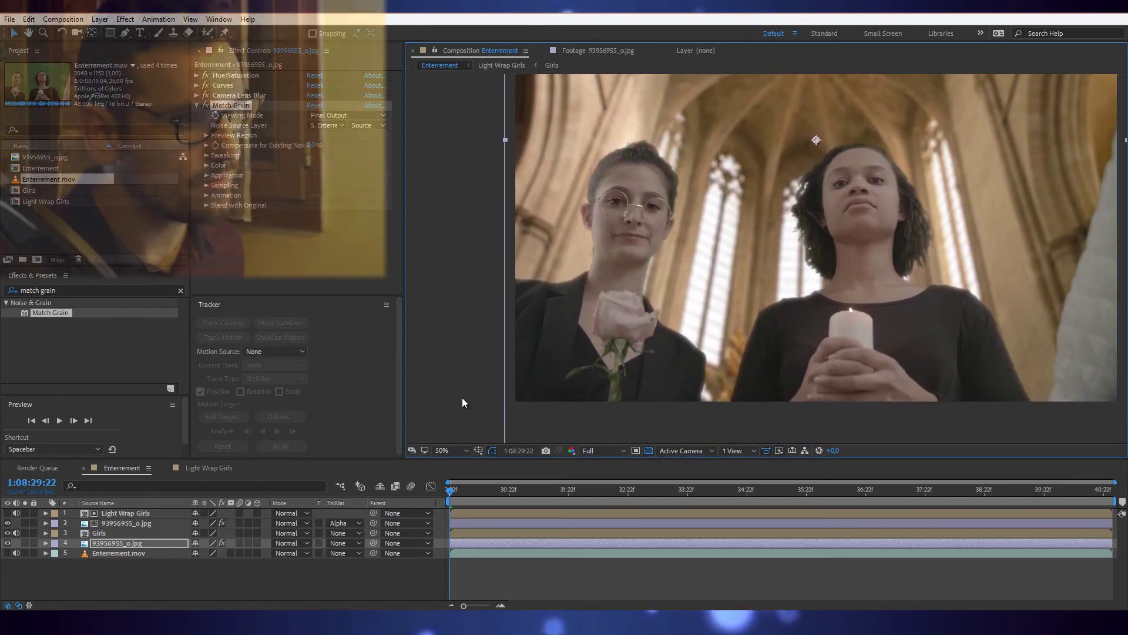
# Fit the composite in the viewer, save the project with Ctrl+S, and scrub to a later frame
pyautogui.click(449, 450)
pyautogui.click(477, 237)
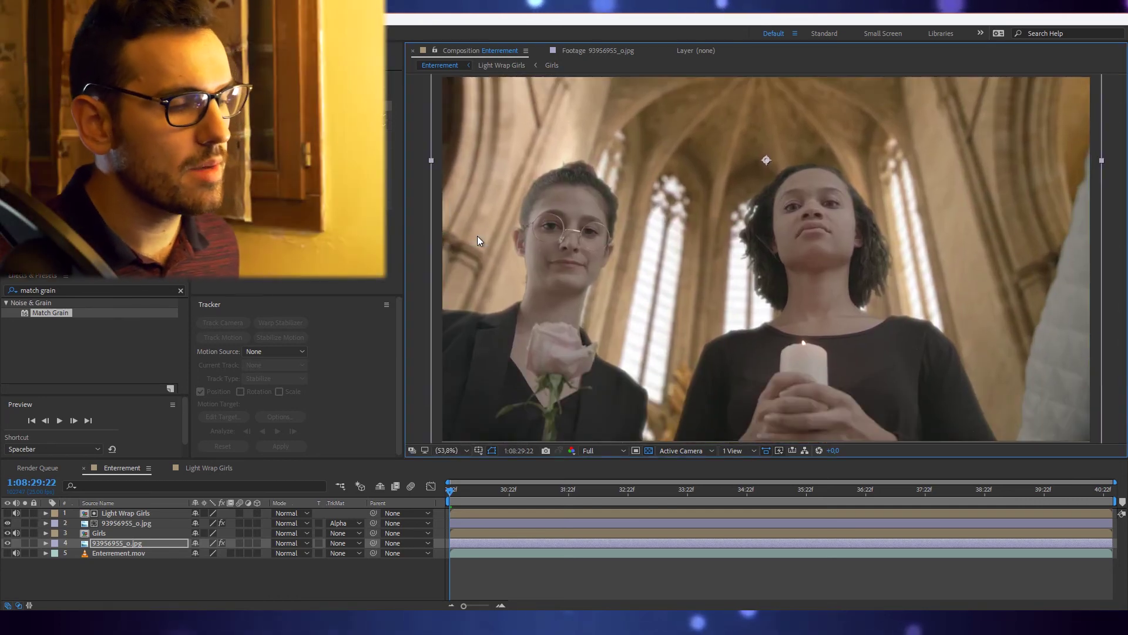
pyautogui.hotkey('ctrl', 's')
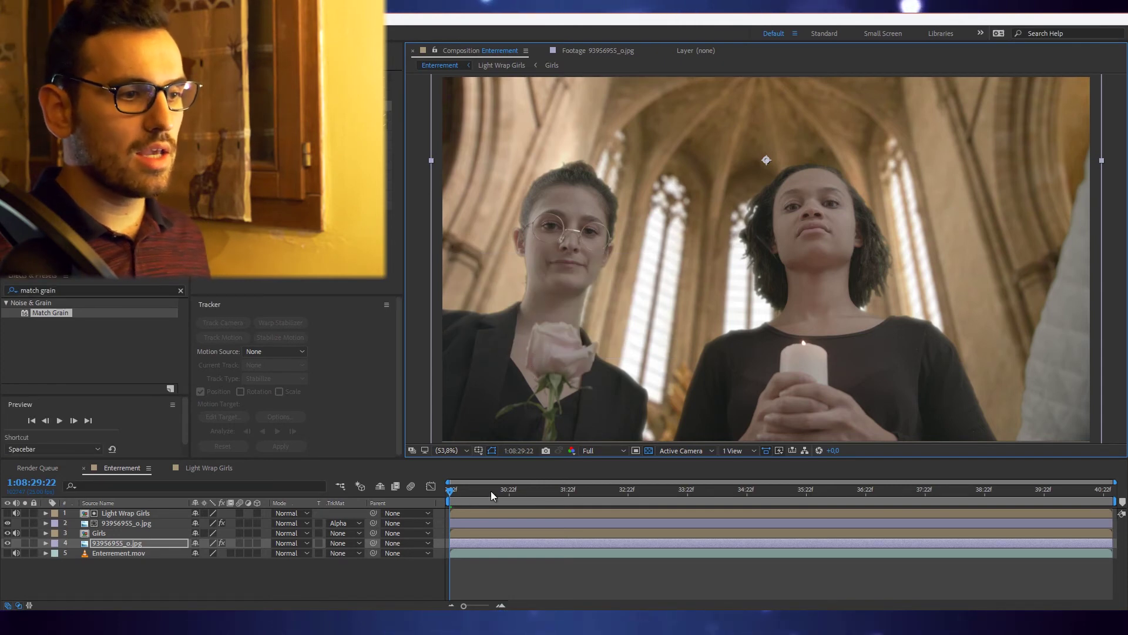
pyautogui.moveTo(448, 493); pyautogui.dragTo(419, 506)
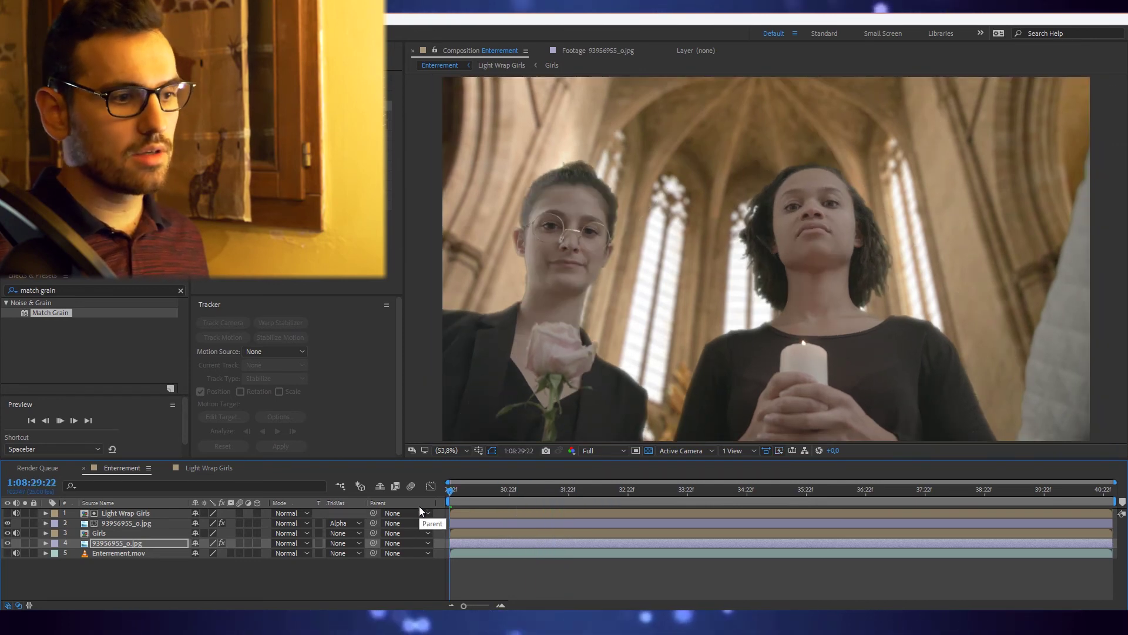